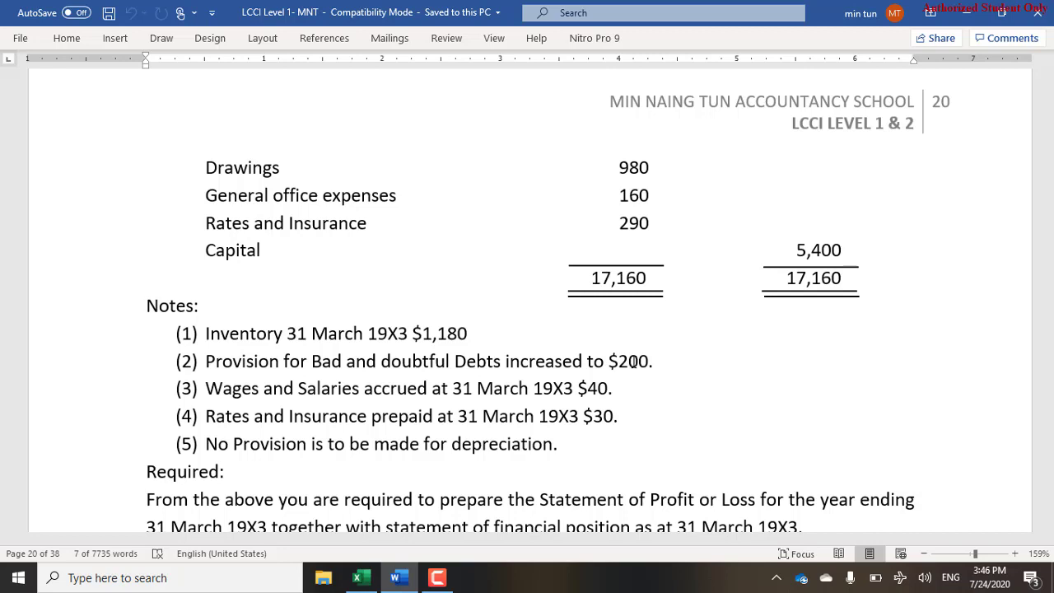
Switch to the Level 1-ACC workbook in Excel and open Sheet2 at the start of its profit or loss statement.
scroll(633, 361, down, 1)
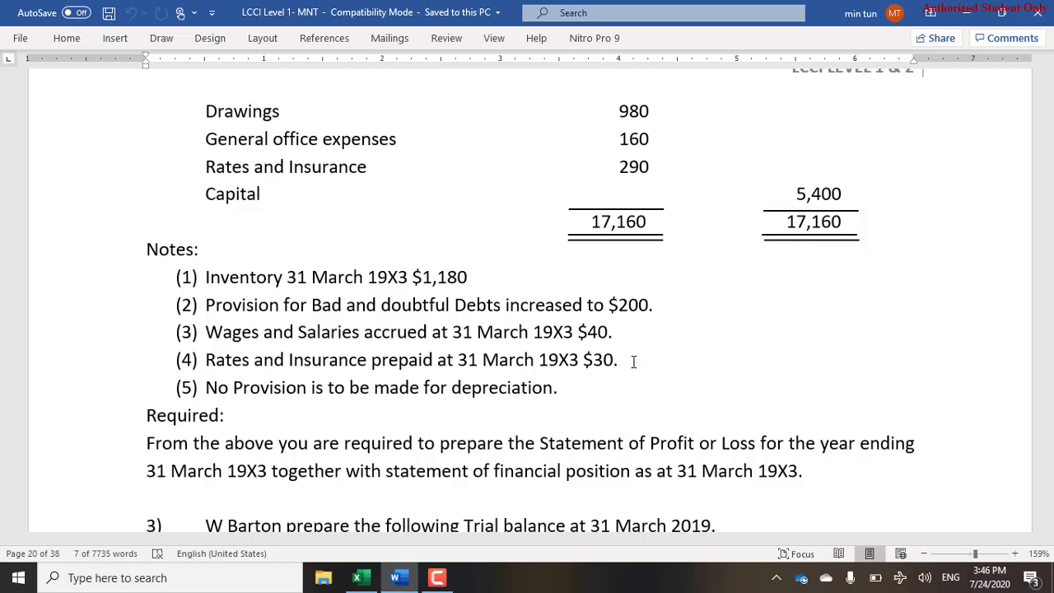
click(360, 578)
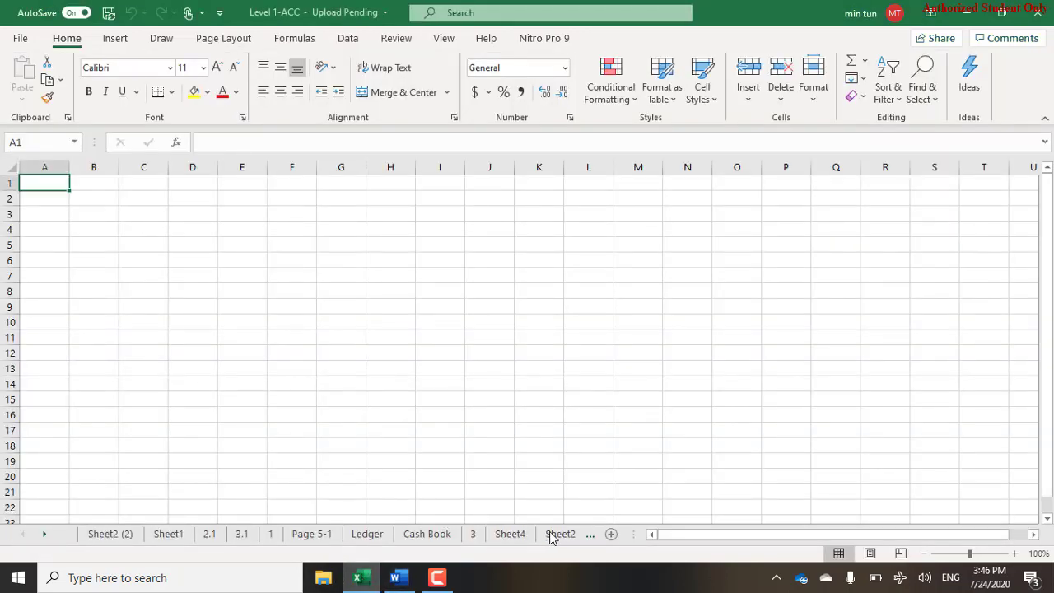
click(522, 537)
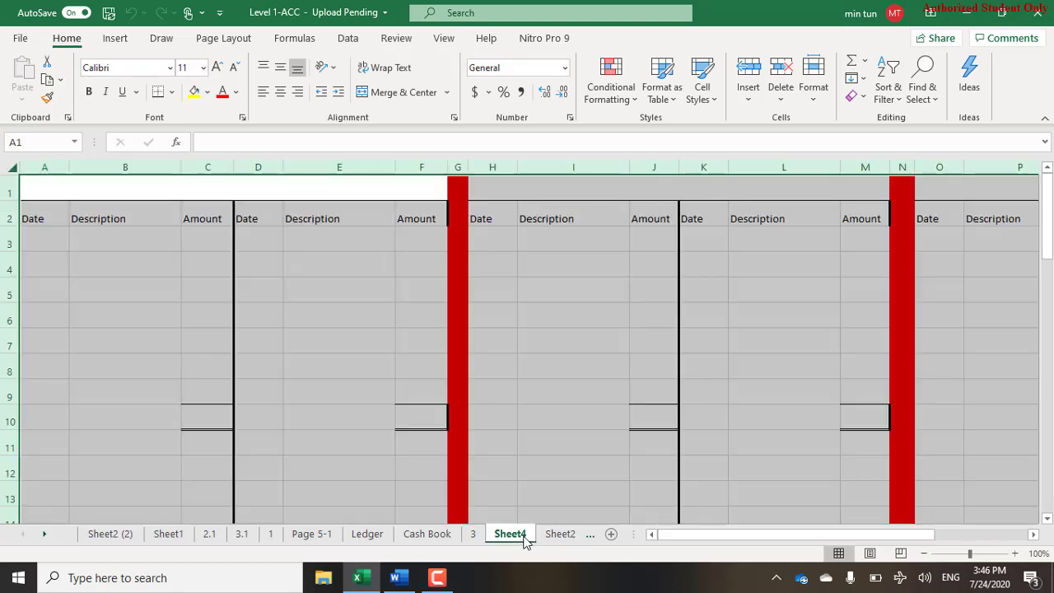
ctrl+click(558, 536)
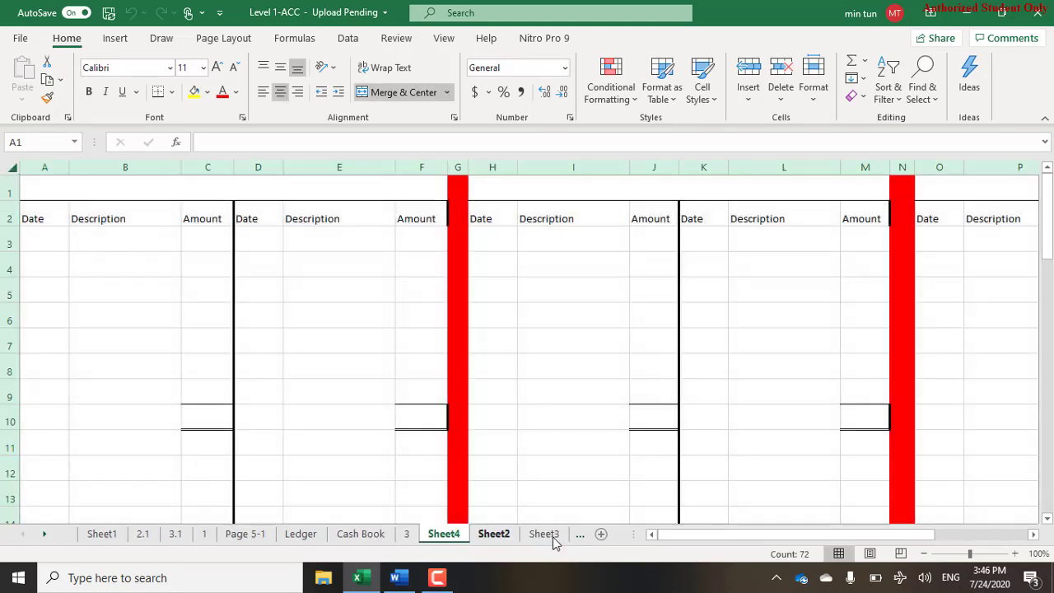
click(408, 535)
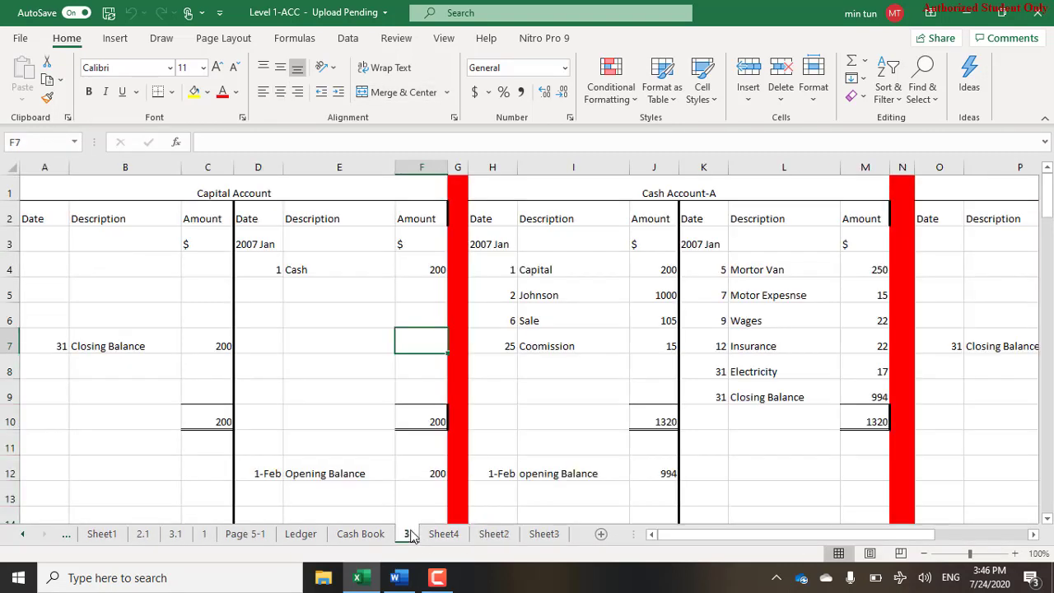
click(544, 539)
click(506, 539)
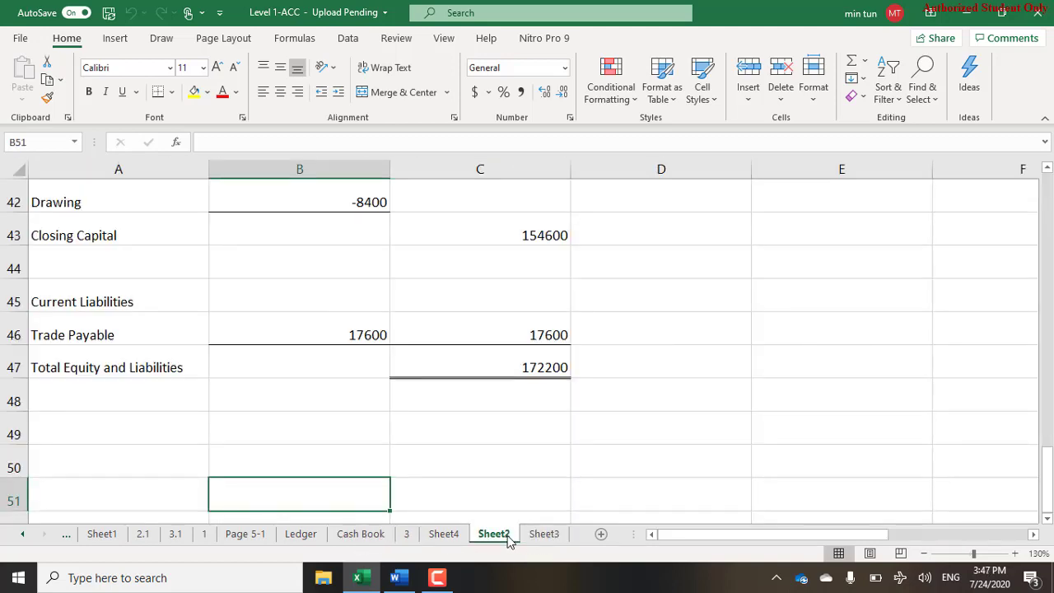
scroll(508, 539, up, 14)
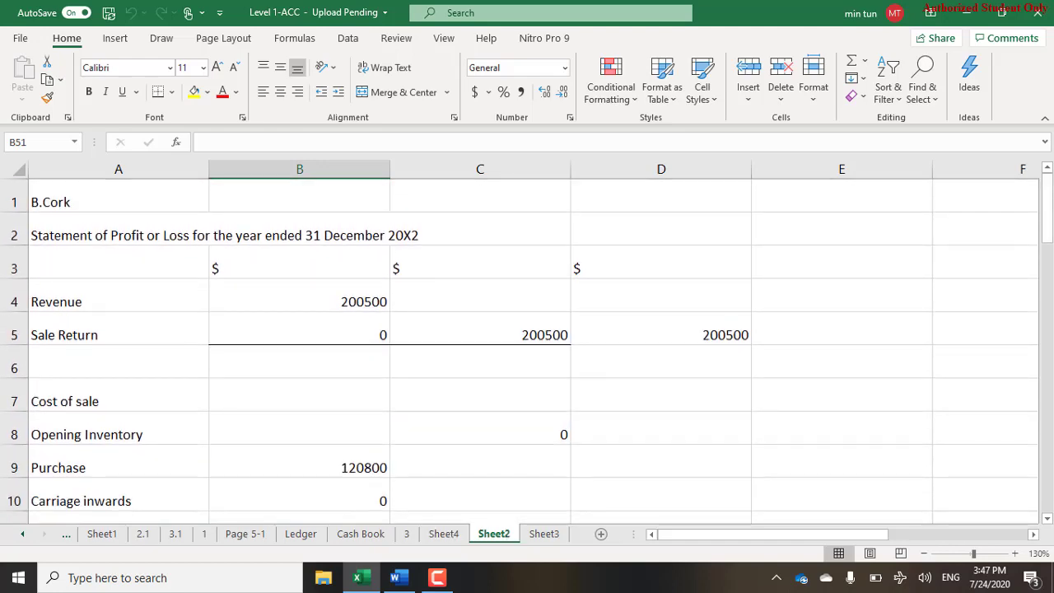
Copy the entire contents of Sheet2 and paste them over the whole of Sheet3.
click(10, 171)
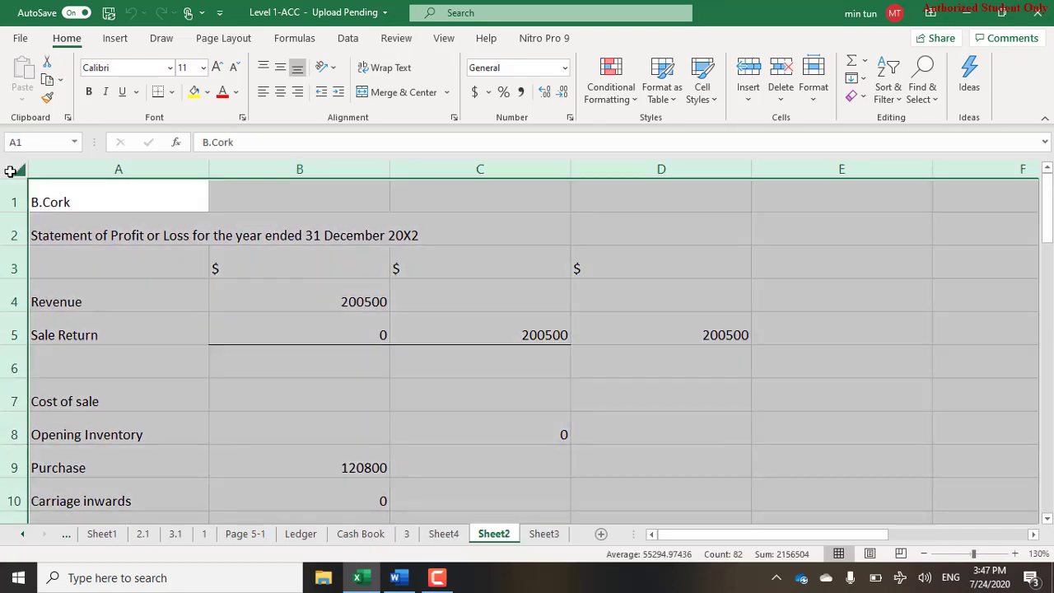
key(ctrl+c)
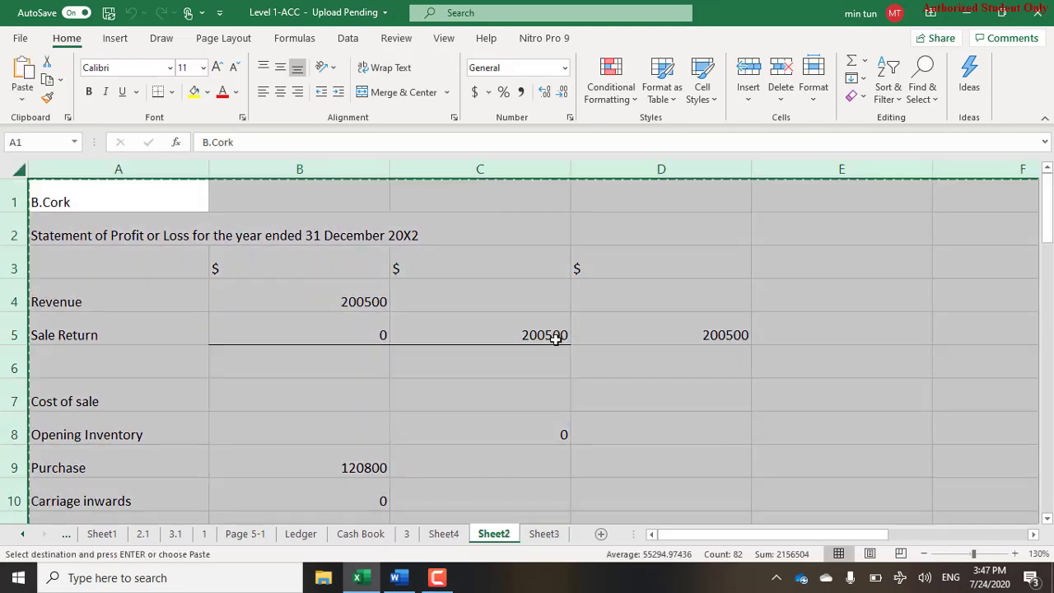
click(542, 533)
key(ctrl+a)
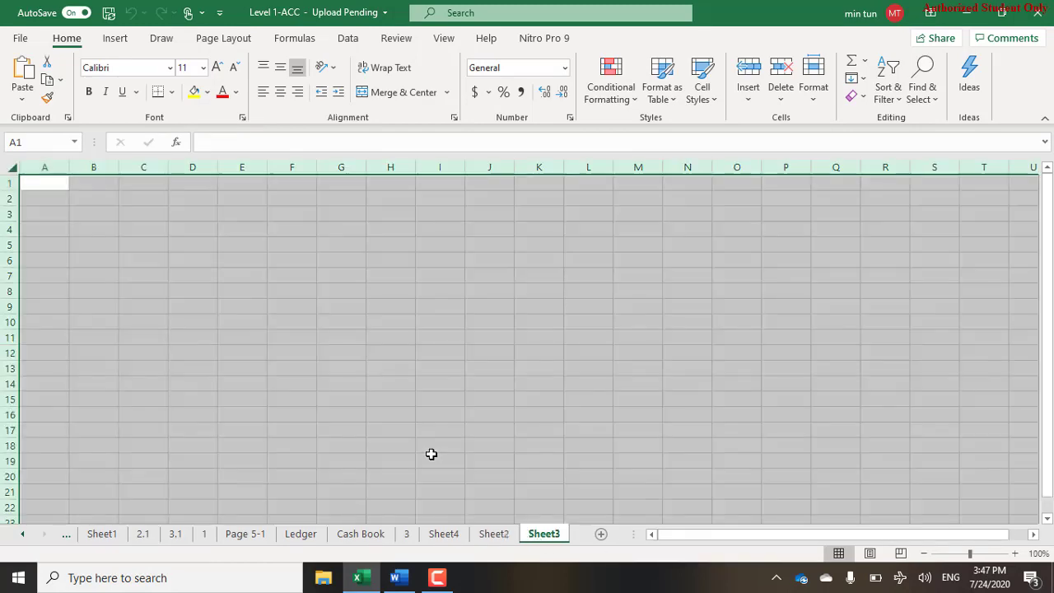
key(ctrl+v)
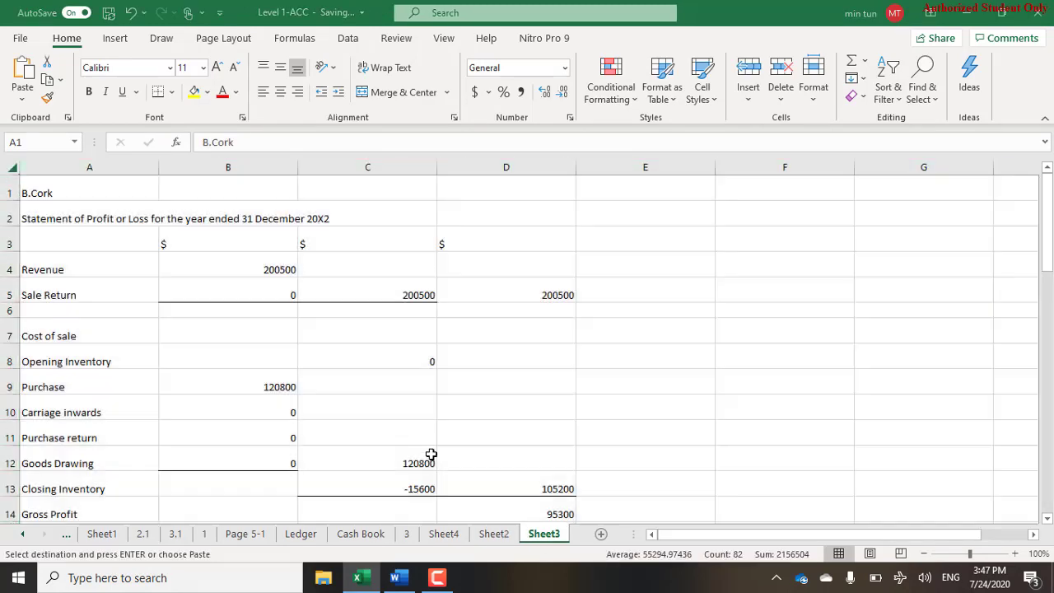
Copy the sole trader's name from question 2 in the Word document into cell A1 of Sheet3 in Excel.
key(alt+Tab)
scroll(468, 260, up, 3)
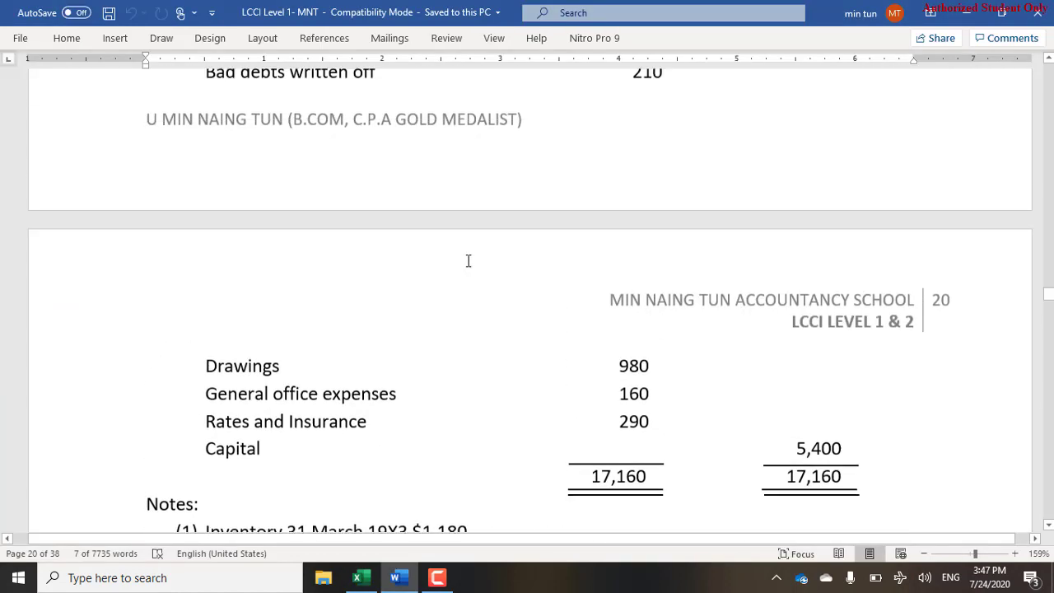
scroll(468, 260, up, 6)
scroll(468, 260, down, 1)
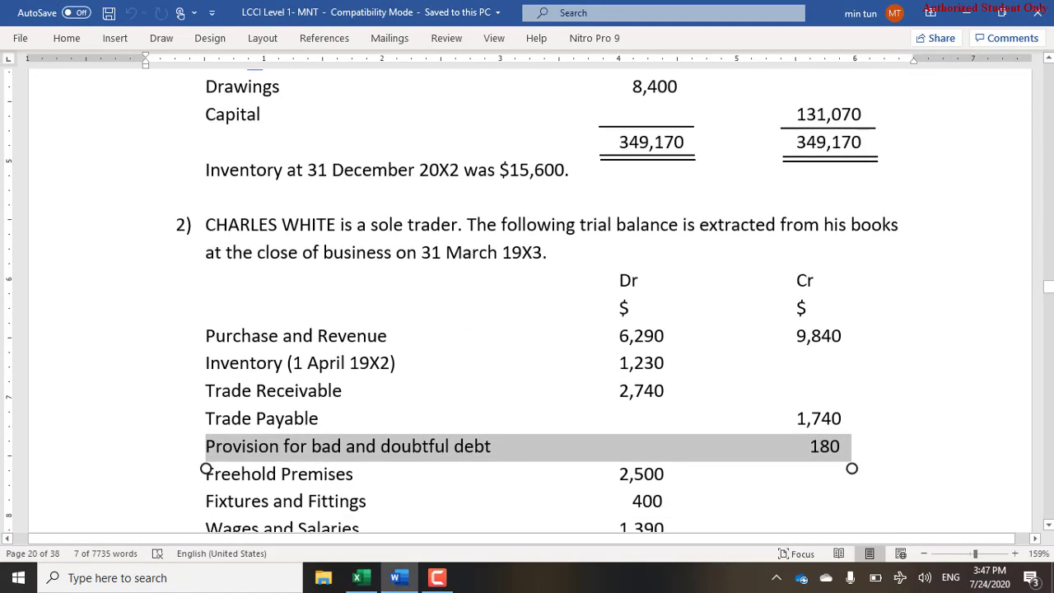
click(208, 228)
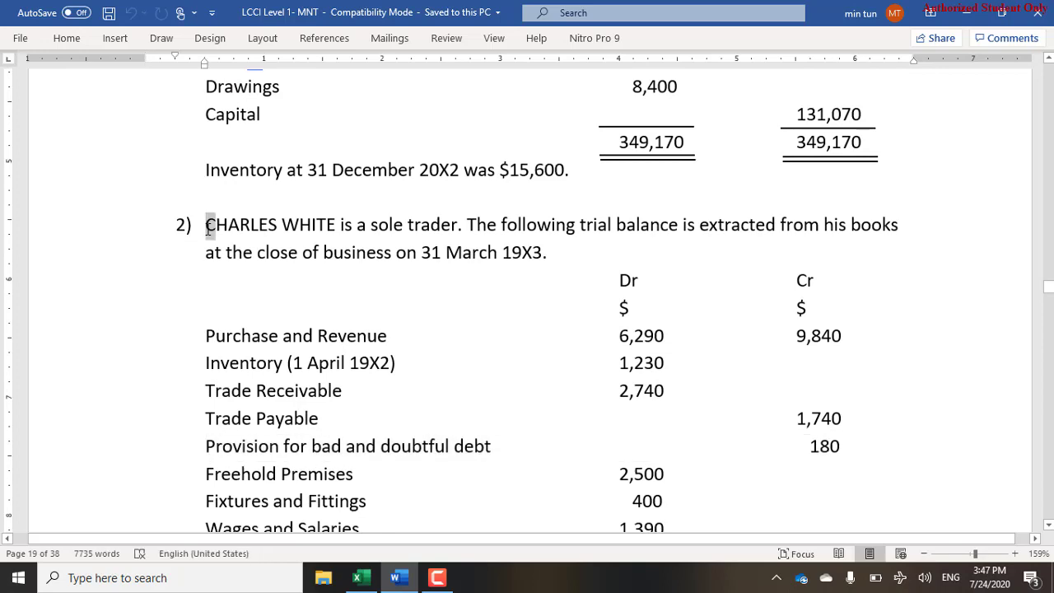
key(shift+Right)
key(shift+Right)
key(shift+Right)
key(shift+Right)
key(shift+Right)
key(shift+Right)
key(shift+Right)
key(shift+Right)
key(shift+Right)
key(shift+Right)
key(shift+Right)
key(shift+Right)
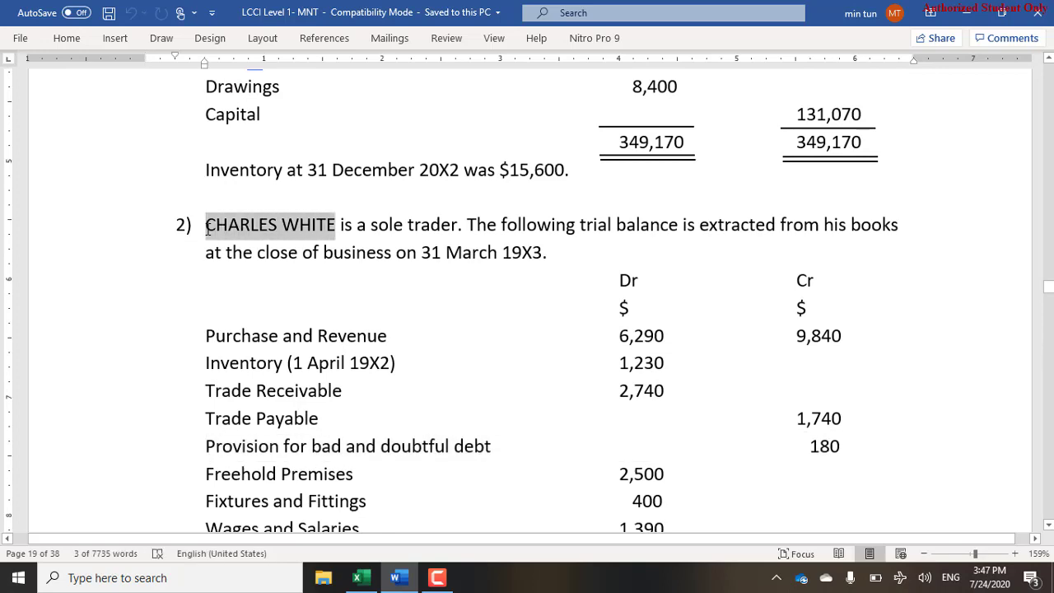
key(alt+Tab)
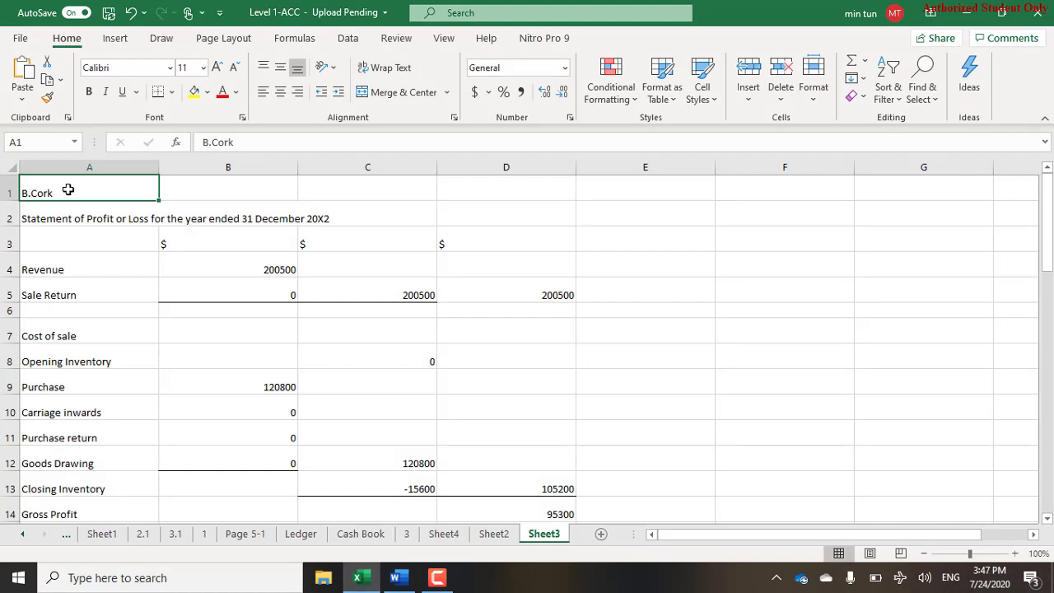
key(ctrl+v)
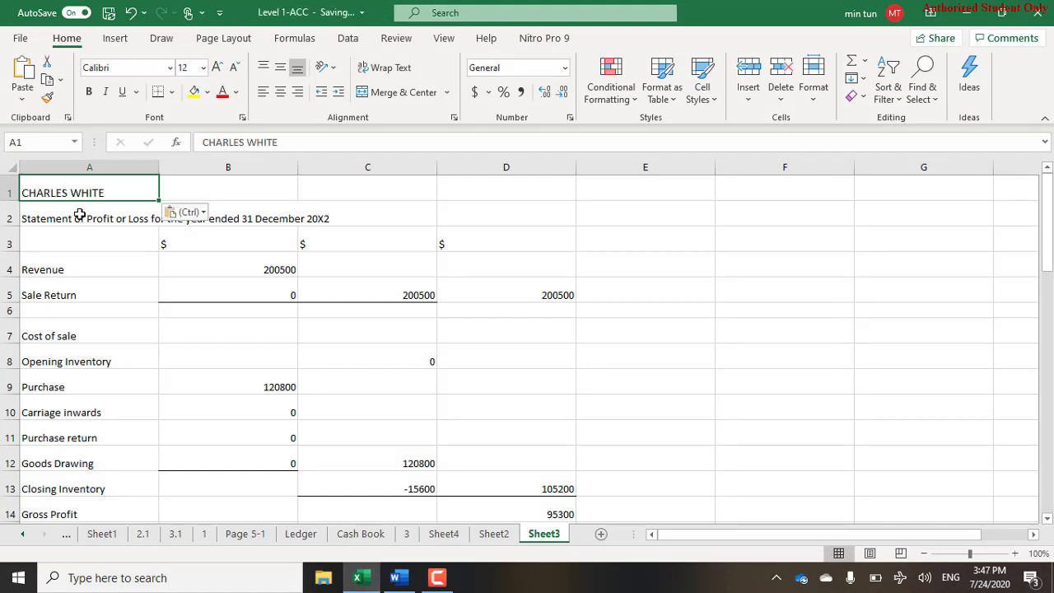
Change the date in the statement heading in cell A2 to 31 March 19X3.
click(79, 215)
key(alt+Tab)
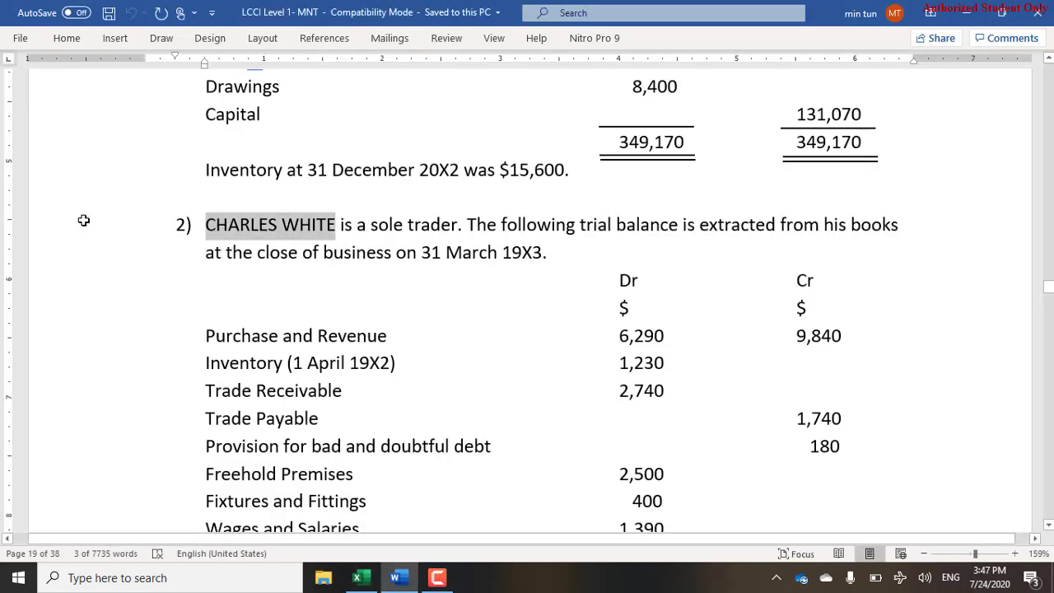
key(alt+Tab)
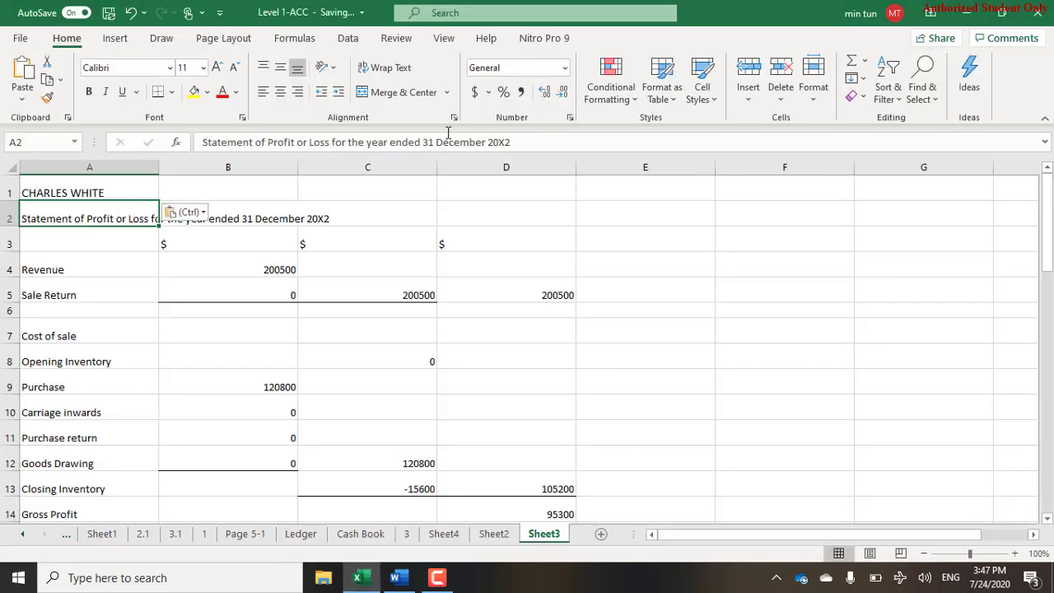
click(522, 140)
key(BackSpace)
key(BackSpace)
key(BackSpace)
key(BackSpace)
key(BackSpace)
key(BackSpace)
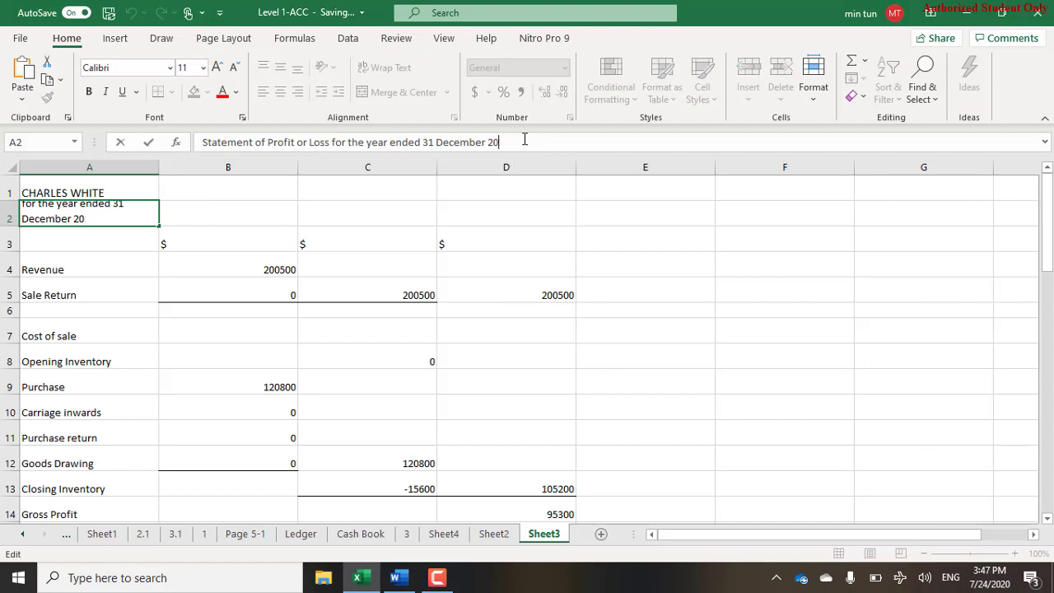
key(BackSpace)
key(BackSpace)
key(BackSpace)
key(BackSpace)
key(BackSpace)
key(BackSpace)
key(BackSpace)
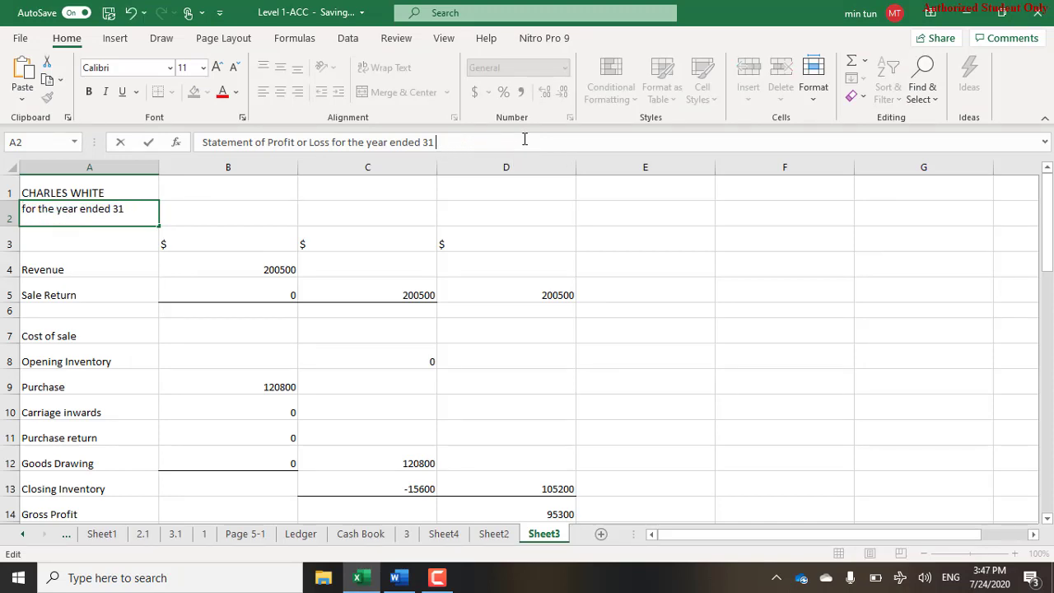
text(March 19X3)
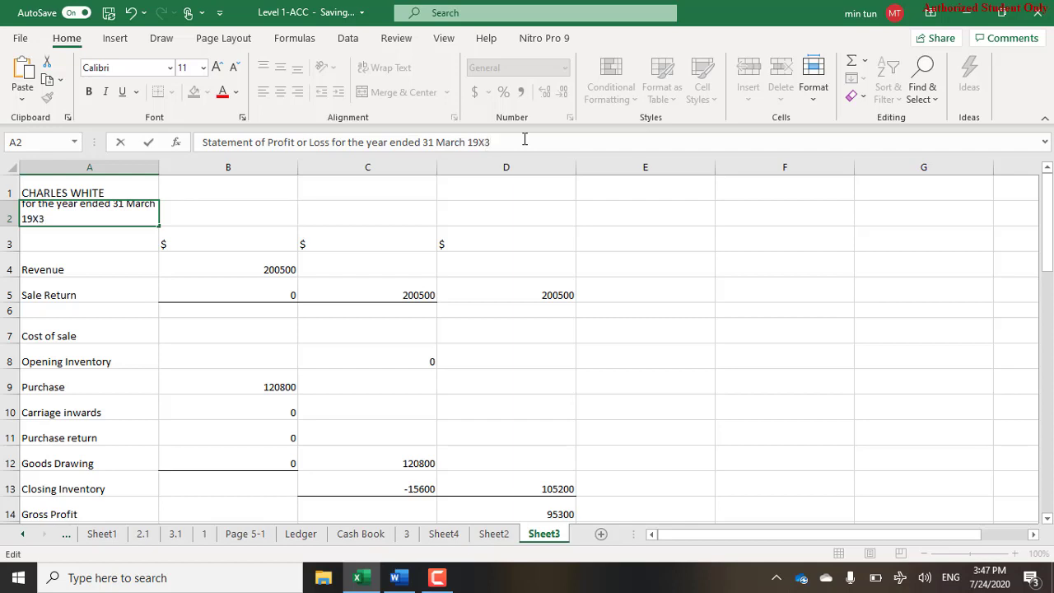
key(Return)
Clear the Revenue and Sale Return amounts in cells B4:B5.
key(Down)
key(Right)
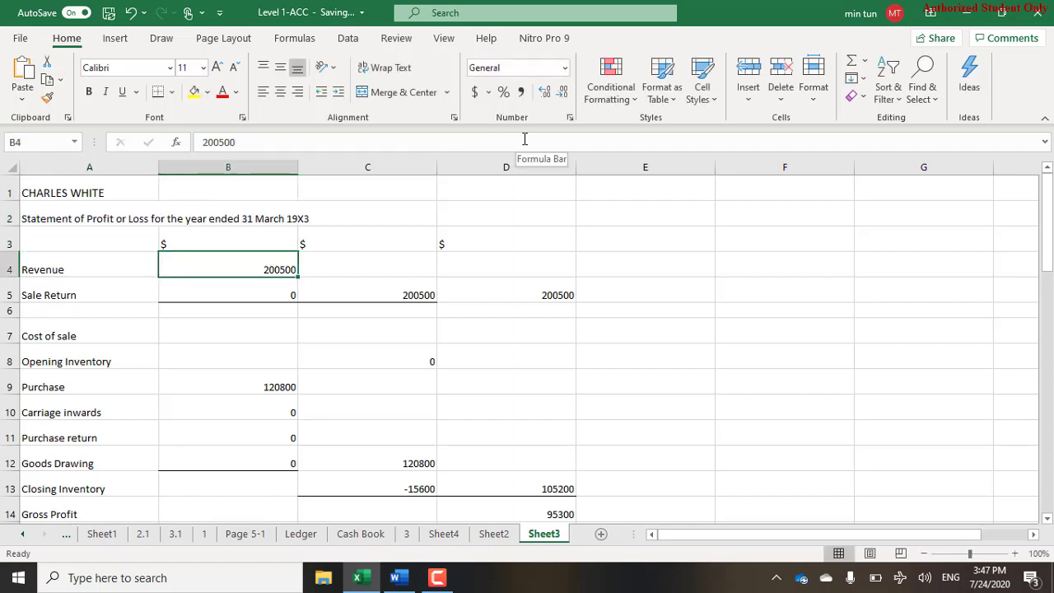
key(shift+Down)
key(Delete)
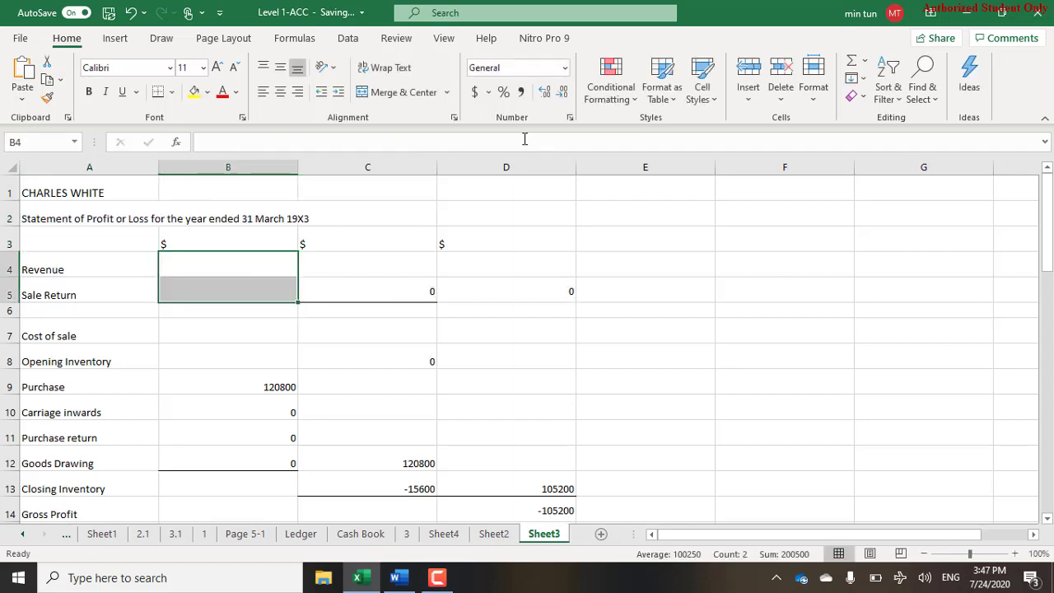
Clear the amounts from Purchase down to Goods Drawing in cells B9:B12.
key(Down)
key(Down)
key(Down)
key(Down)
key(Down)
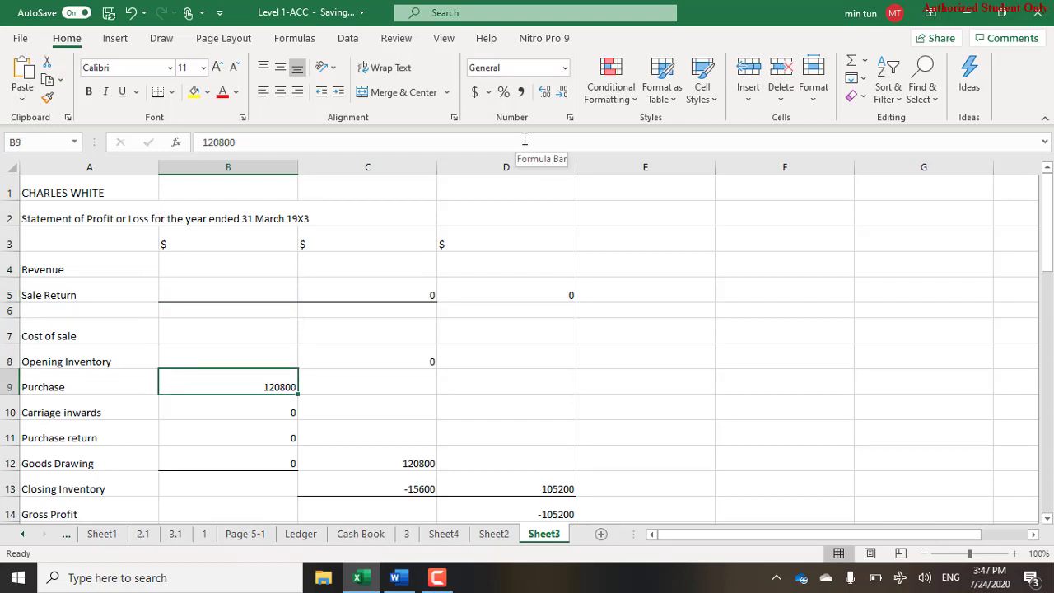
key(shift+Down)
key(shift+Down)
key(shift+Down)
key(Delete)
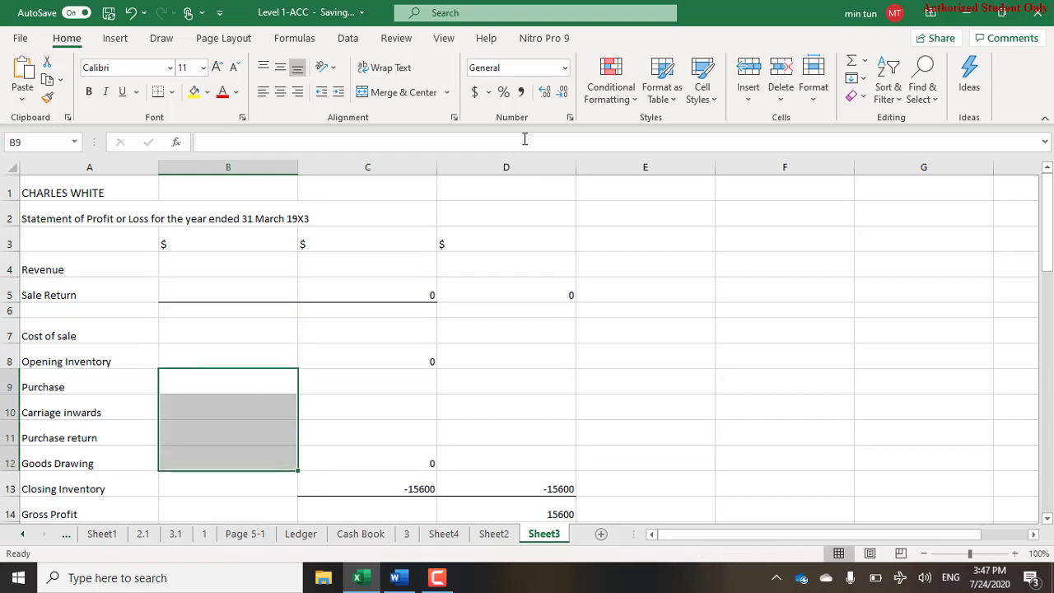
Delete columns B to D from Sheet3 to remove the old amounts and their borders.
scroll(524, 329, down, 1)
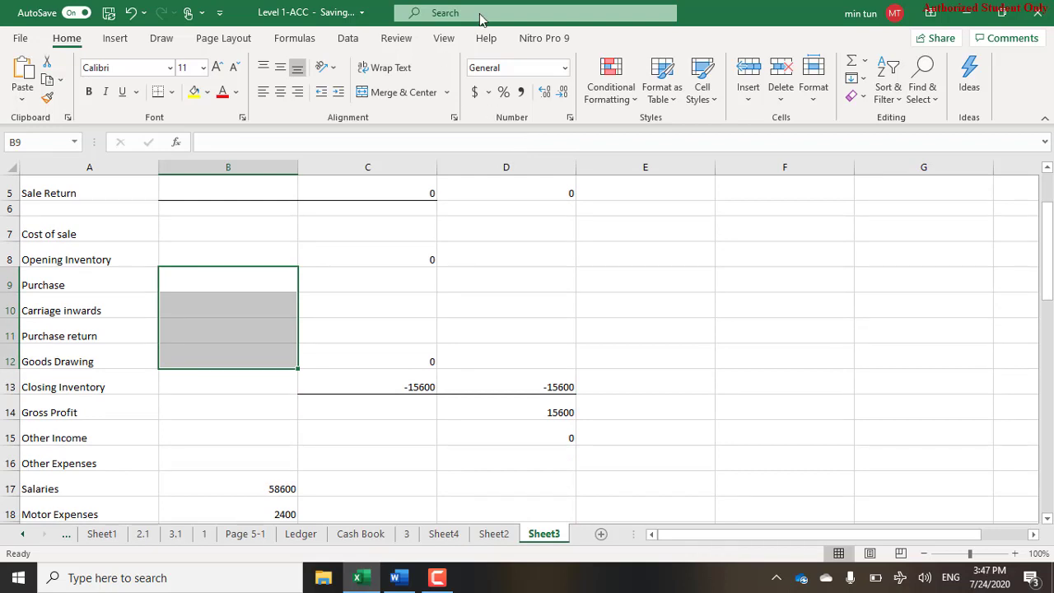
scroll(527, 346, up, 1)
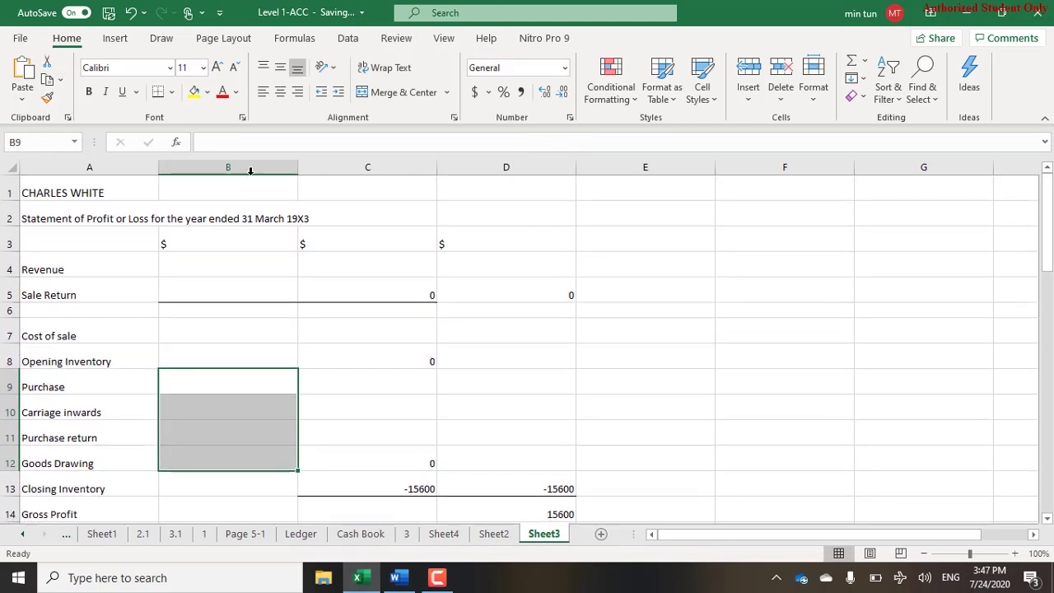
click(250, 172)
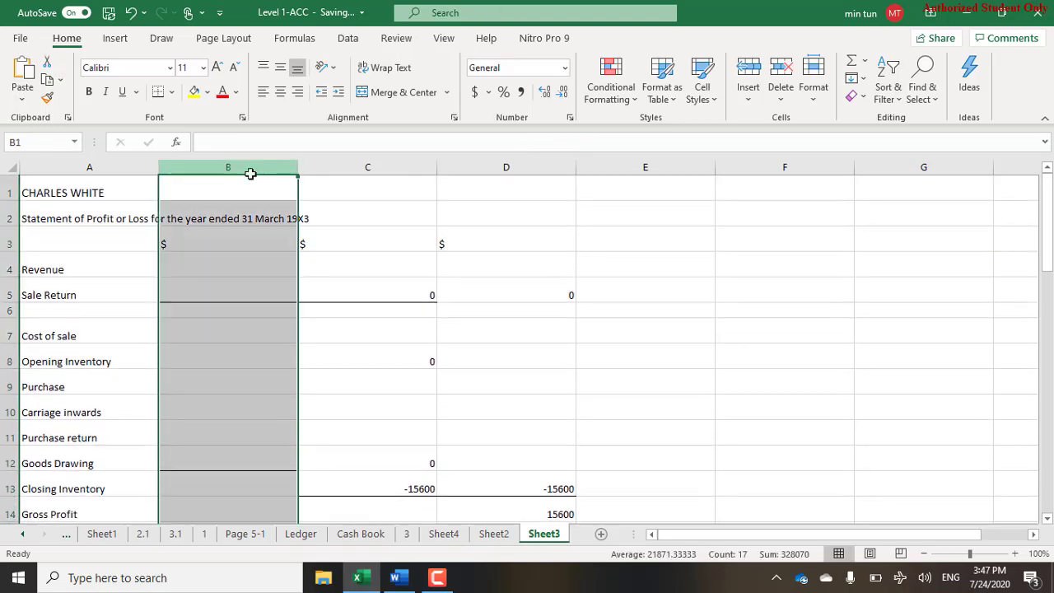
key(shift+Right)
key(shift+Right)
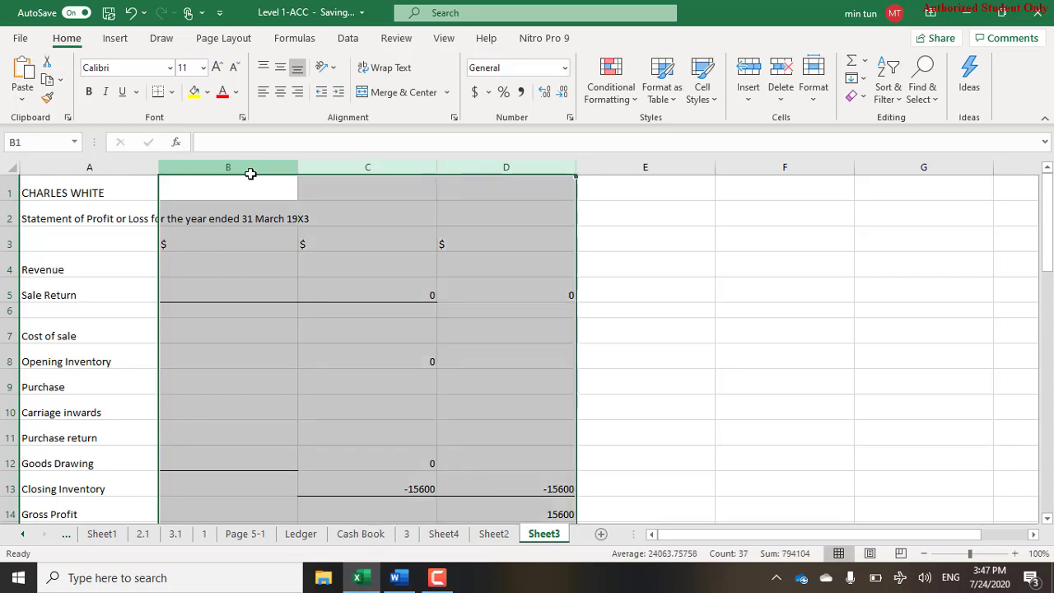
key(Delete)
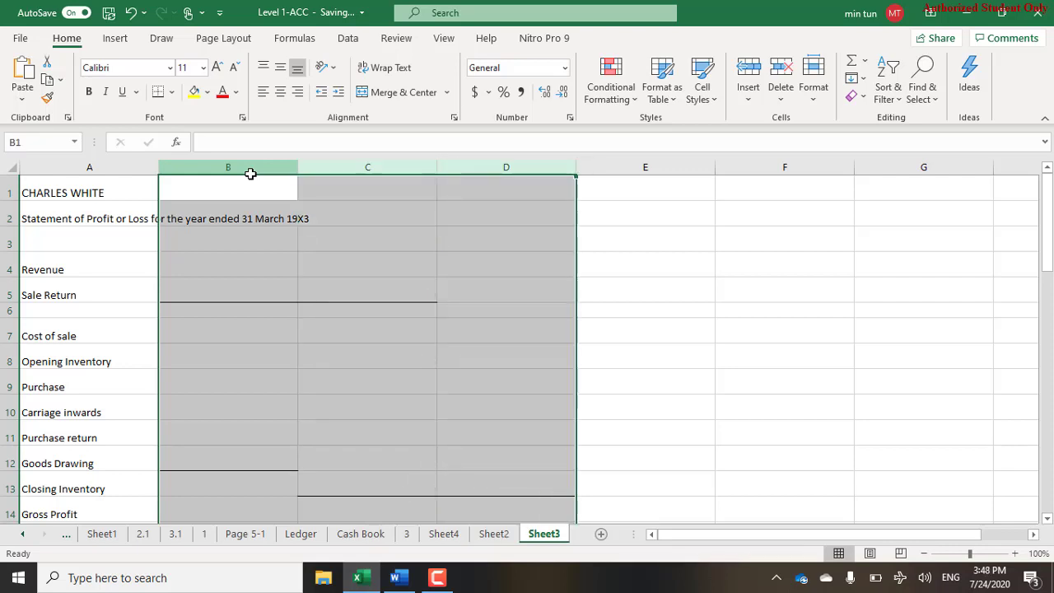
right_click(250, 173)
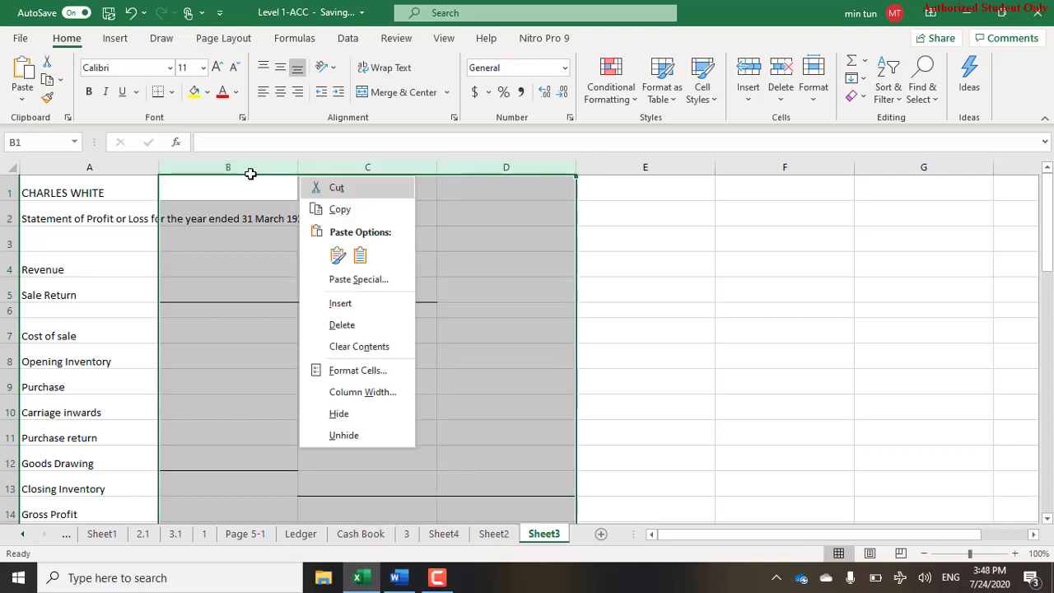
click(358, 336)
click(103, 263)
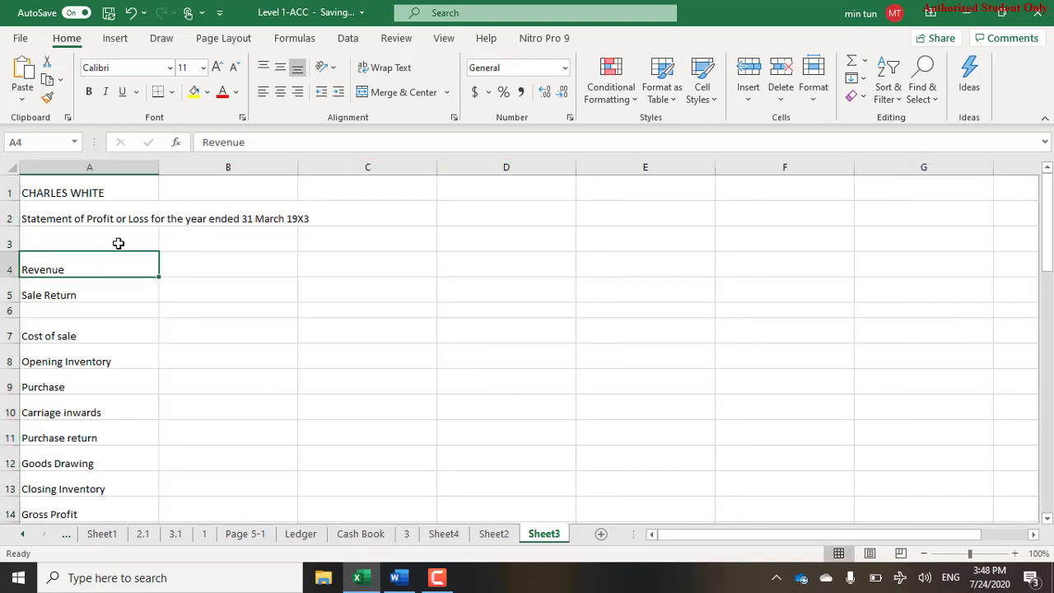
Switch to the Word document and review the Purchase and Revenue line of question 2's trial balance.
click(125, 240)
key(alt+Tab)
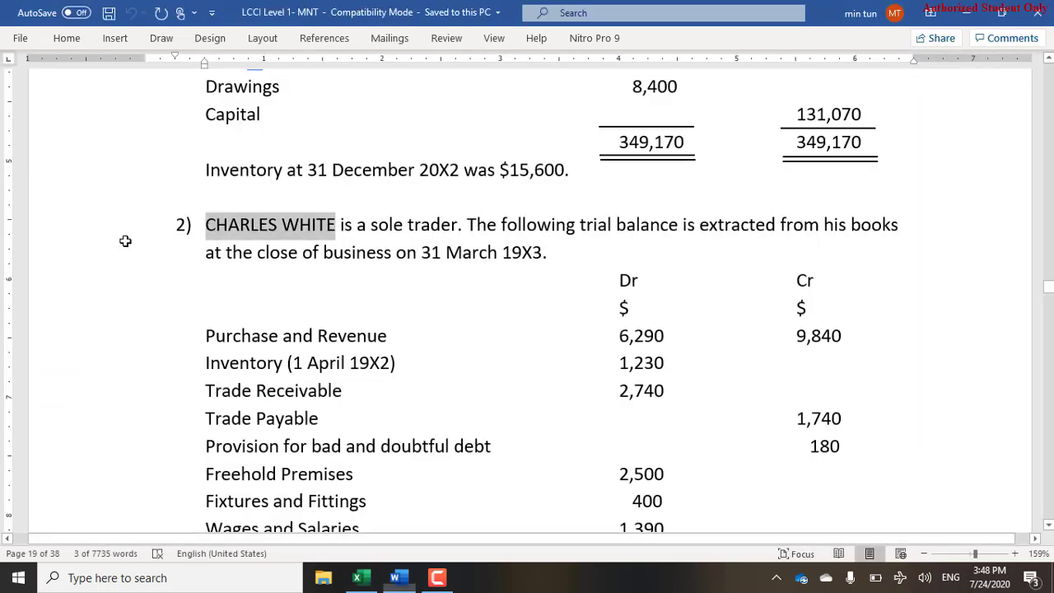
click(424, 340)
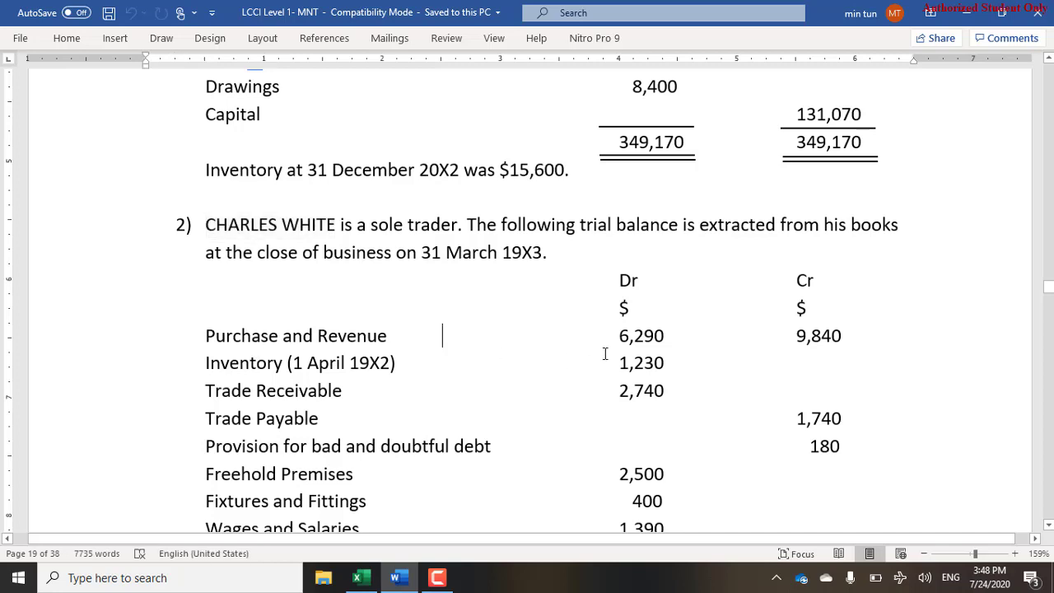
Switch to the Excel workbook and head the two amount columns with $ in cells B3 and C3.
key(alt+Tab)
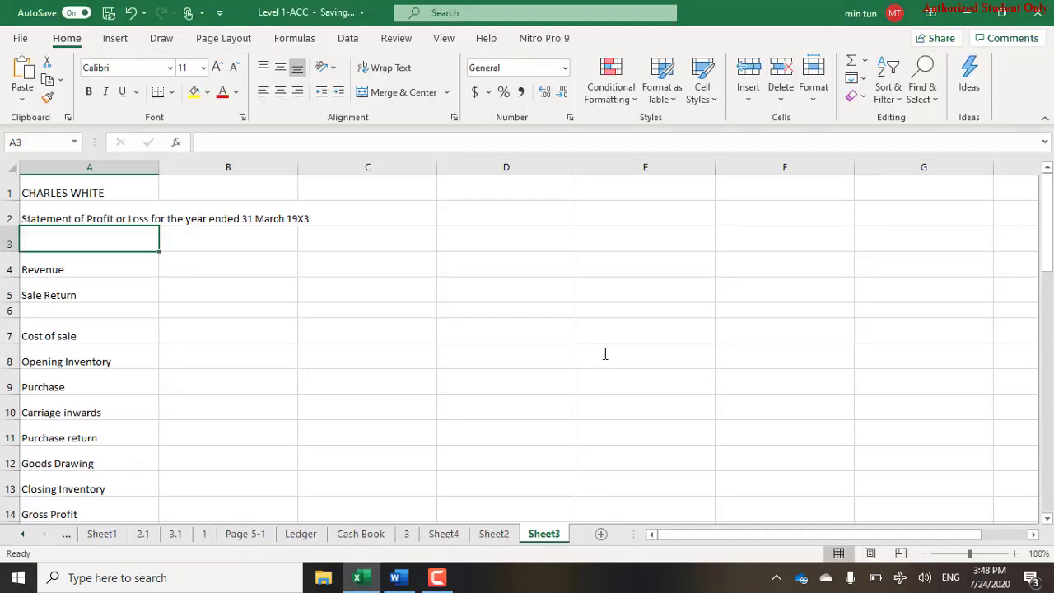
key(Right)
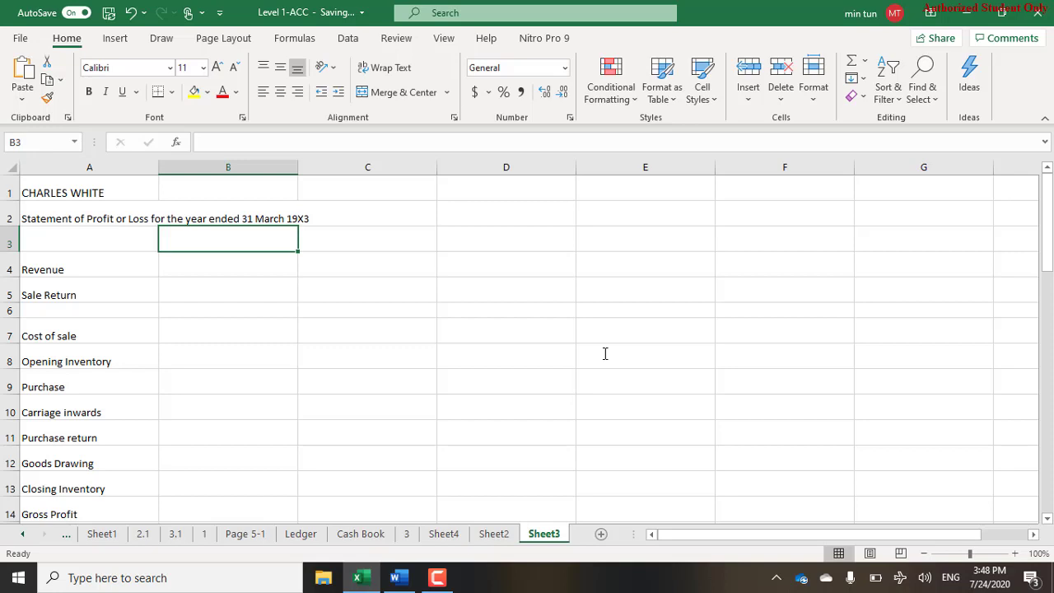
text($)
key(Right)
text($)
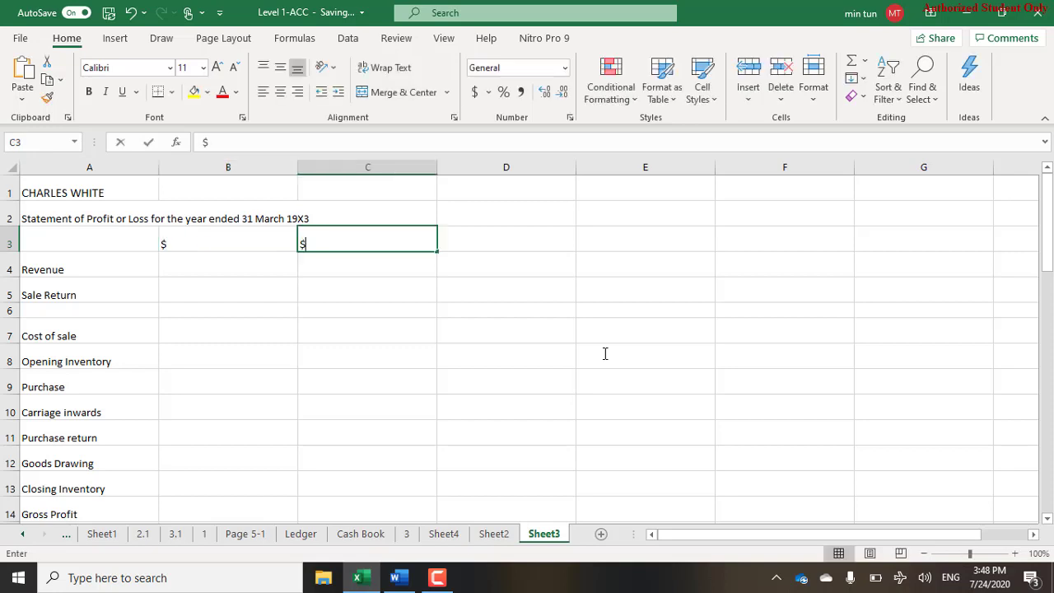
key(Return)
Consult question 2's trial balance in Word, then enter 9840 as Revenue in cell C4 of the Excel sheet.
key(alt+Tab)
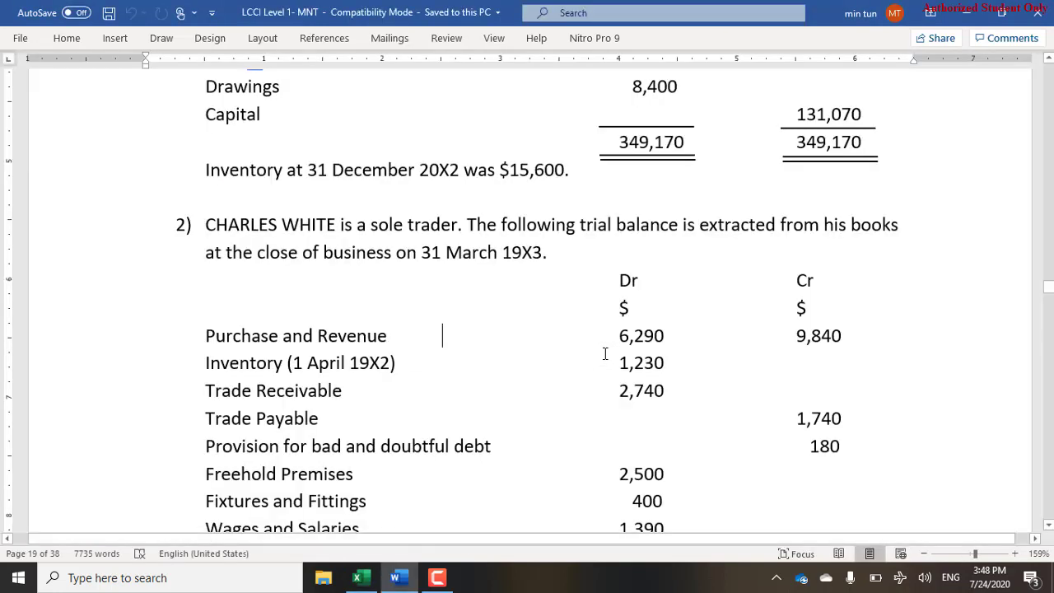
key(alt+Tab)
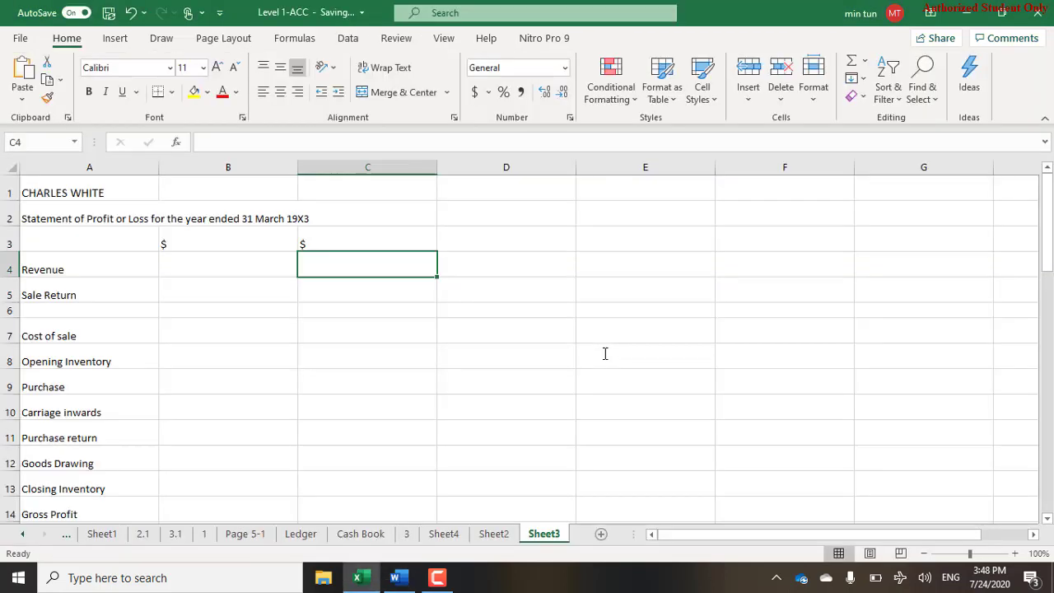
text(9844)
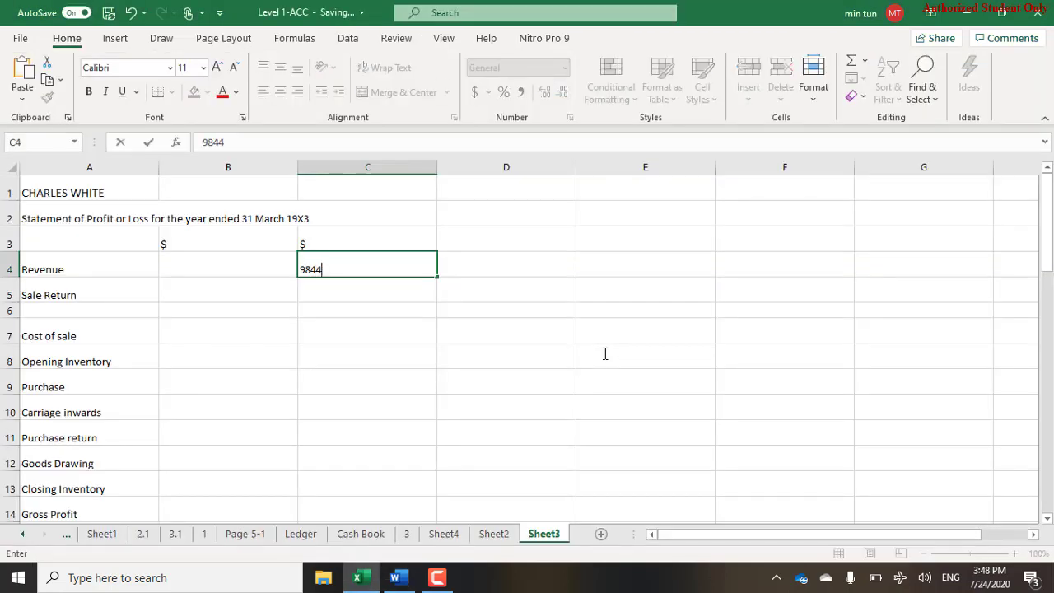
key(BackSpace)
text(0)
key(Return)
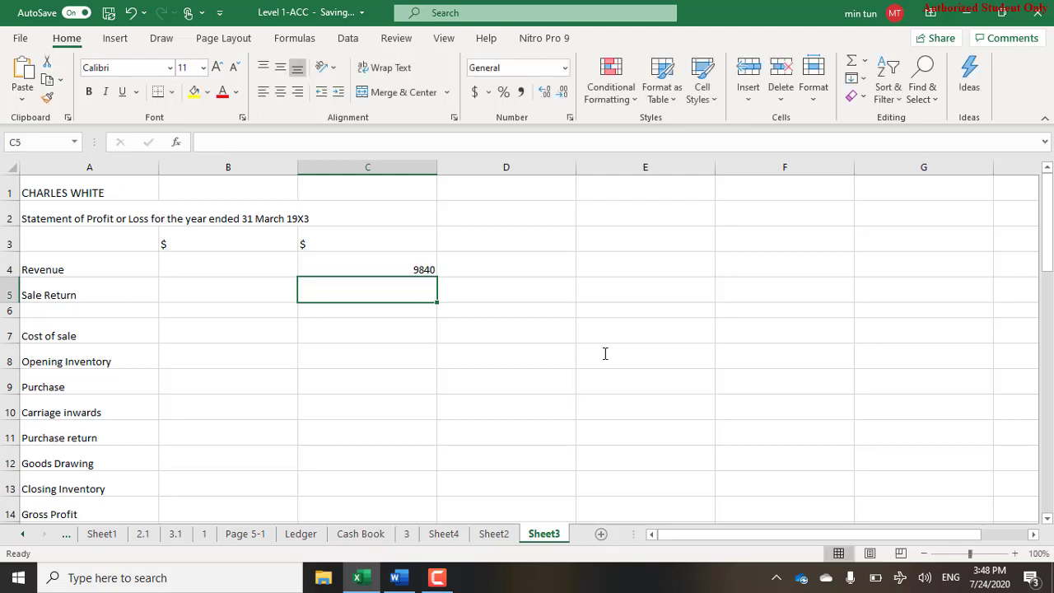
Check the Word trial balance for sales returns and delete the unneeded Sale Return row from the Excel statement.
key(Left)
key(alt+Tab)
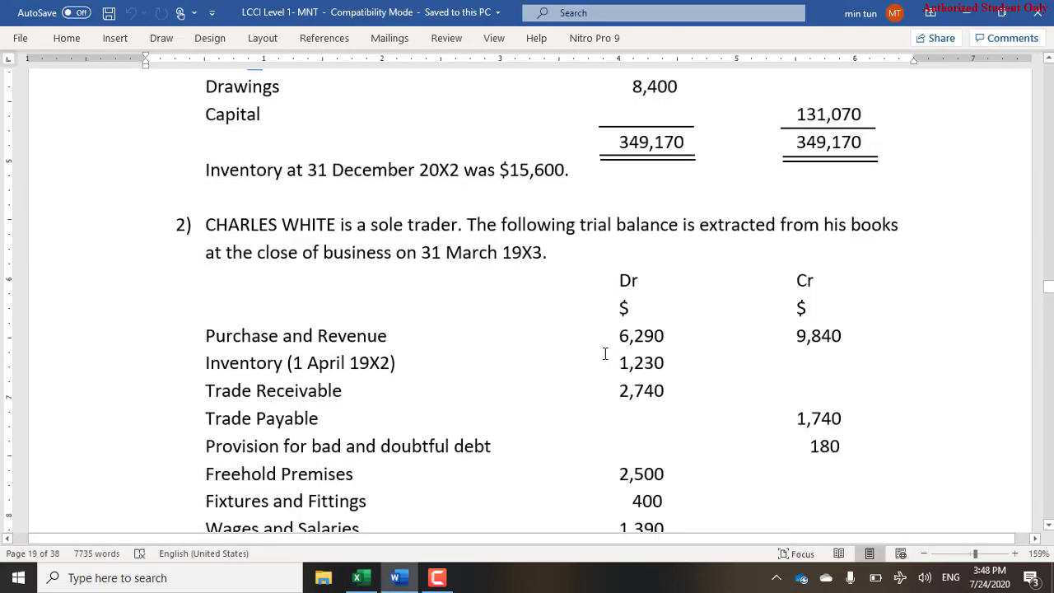
scroll(605, 353, down, 5)
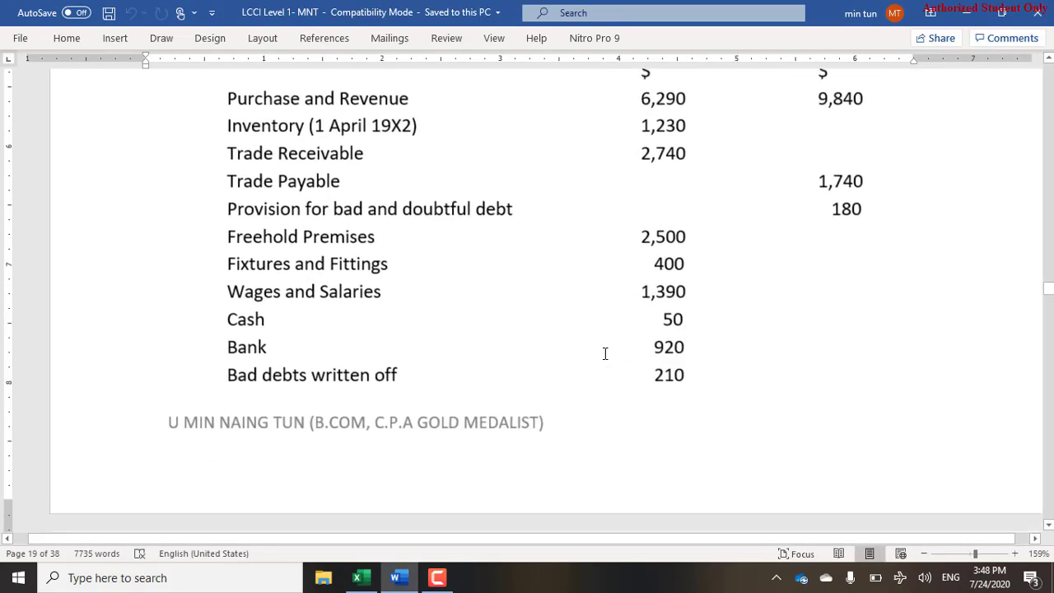
scroll(605, 353, down, 5)
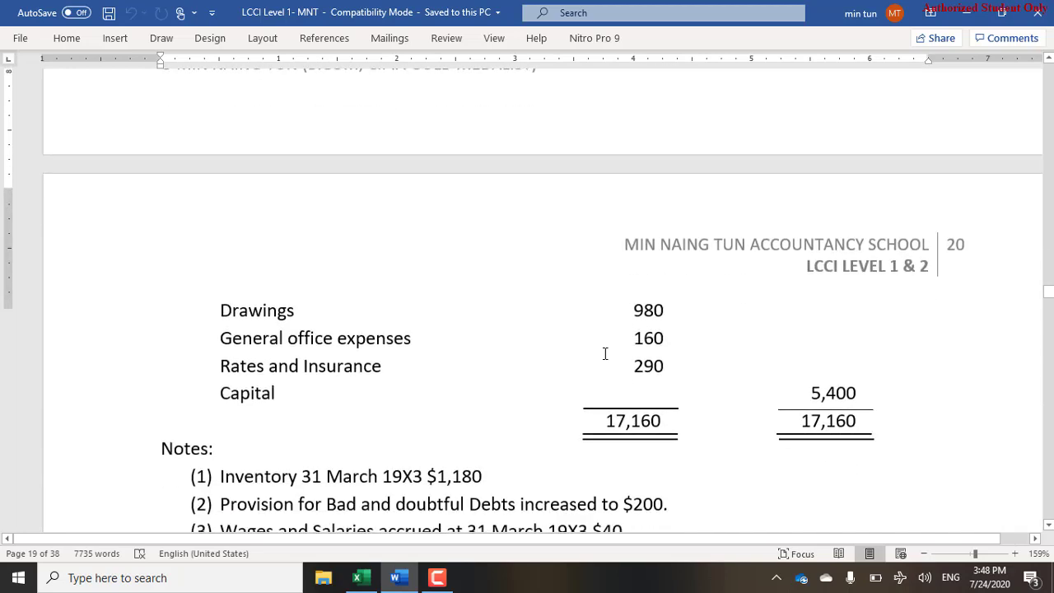
key(alt+Tab)
key(shift+space)
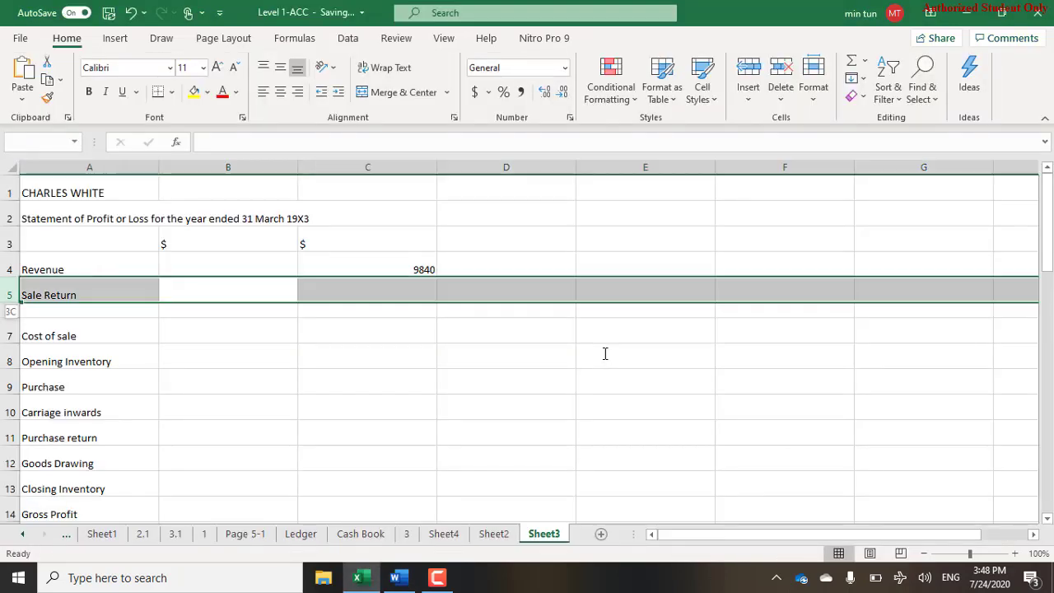
key(ctrl+minus)
Look up the purchases figure in the Word trial balance and enter 6290 as Purchase in Excel cell B8.
key(Down)
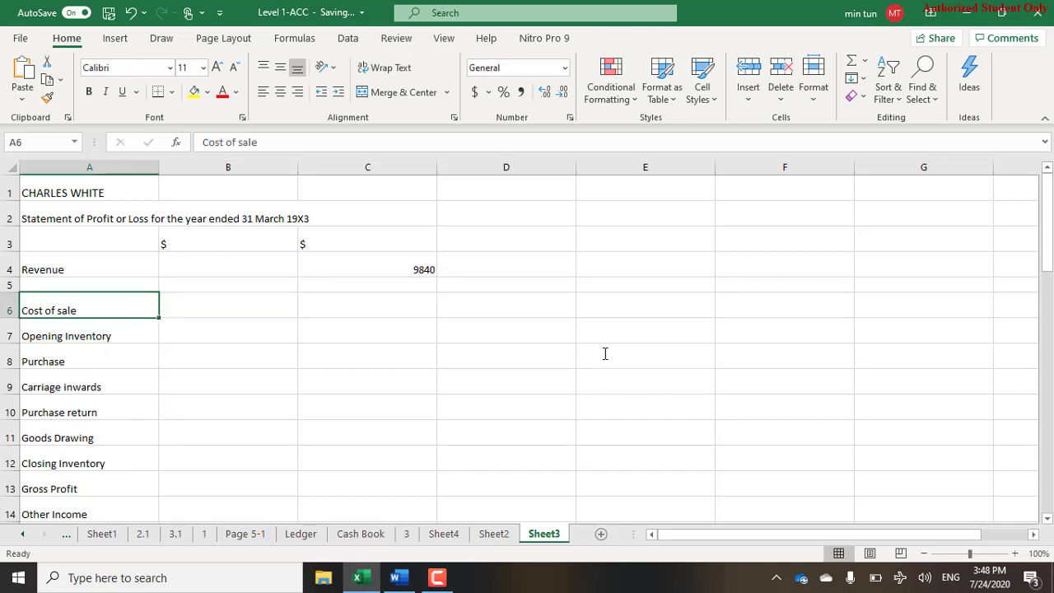
key(Down)
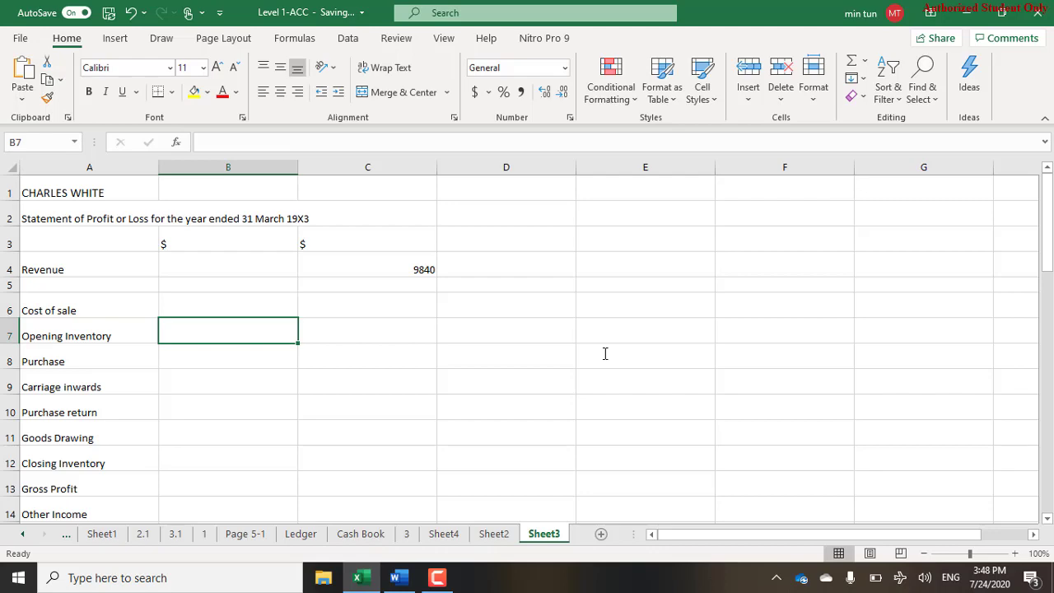
key(Down)
key(alt+Tab)
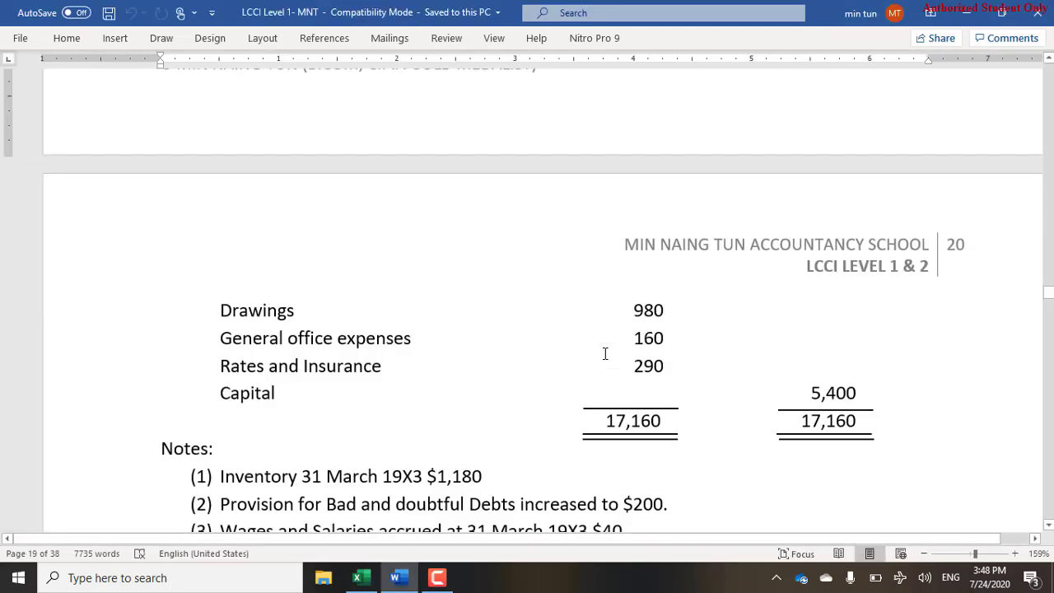
scroll(604, 353, up, 5)
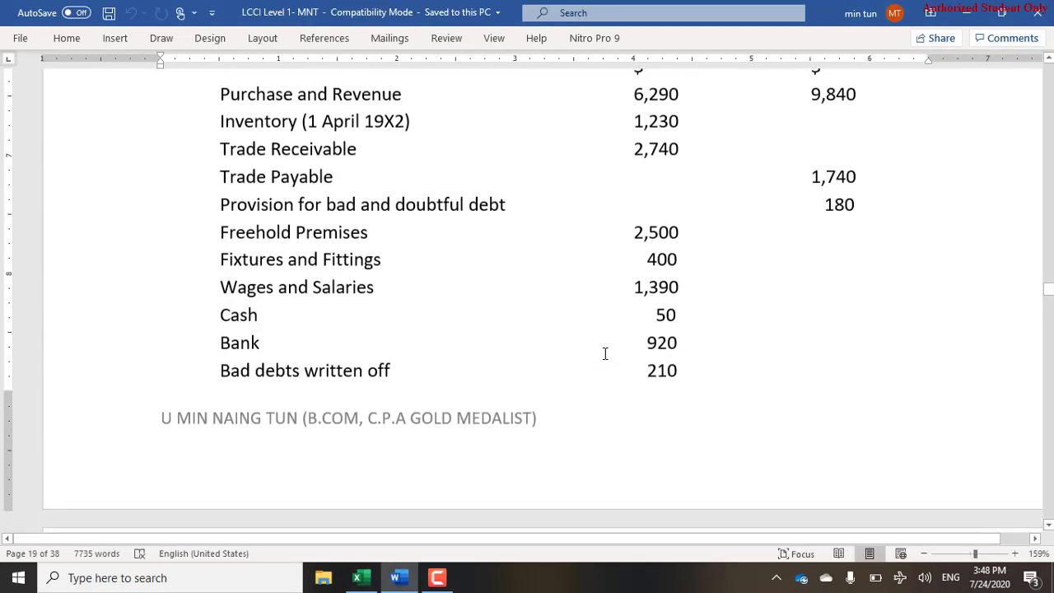
scroll(604, 353, up, 2)
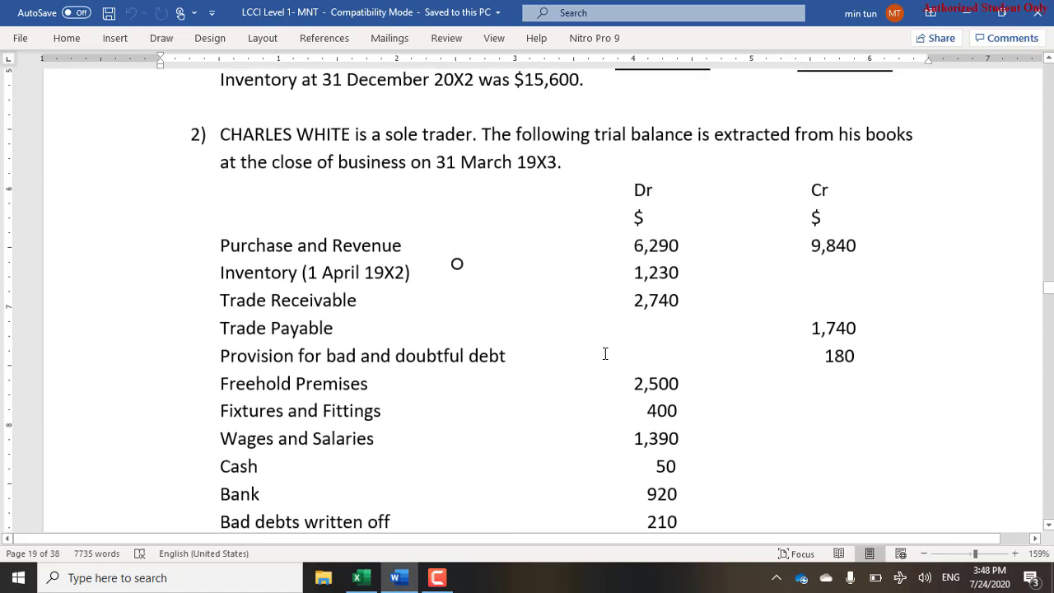
key(alt+Tab)
text(62)
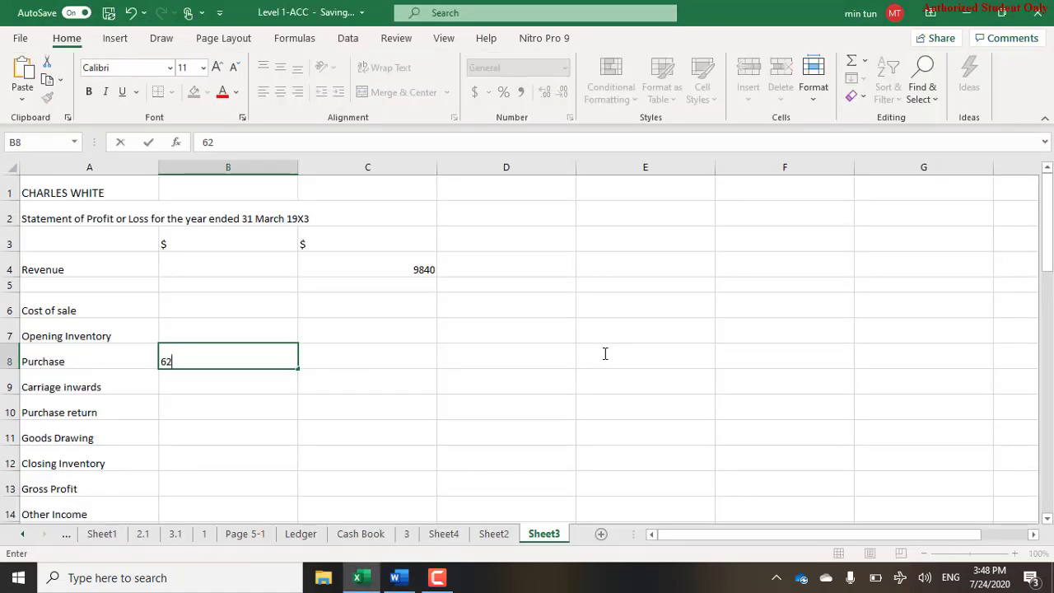
text(90)
key(Return)
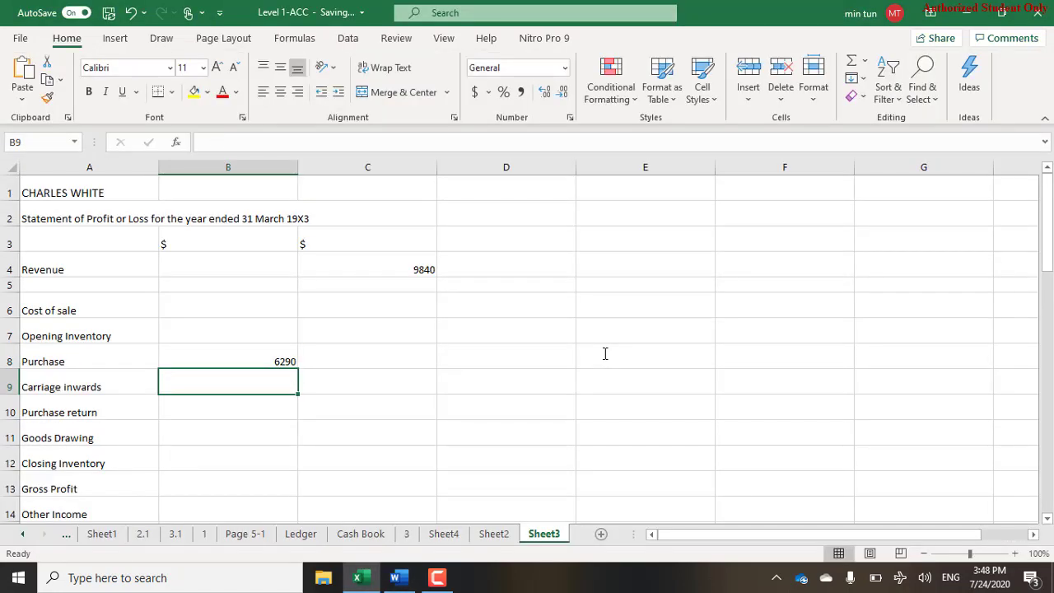
Delete the Carriage inwards, Purchase return and Goods Drawing rows below Purchase.
key(shift+space)
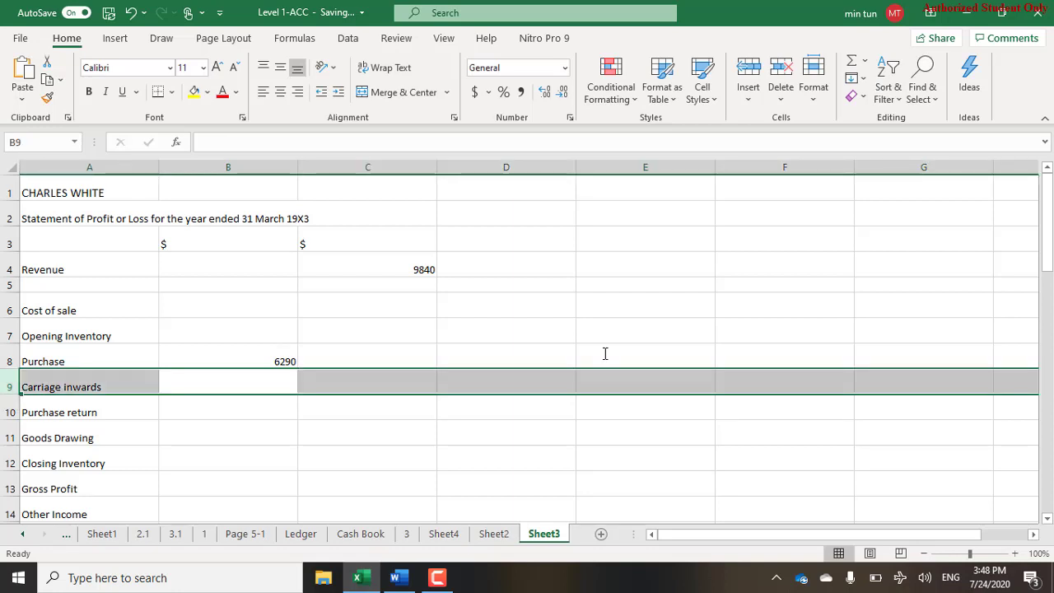
key(ctrl+minus)
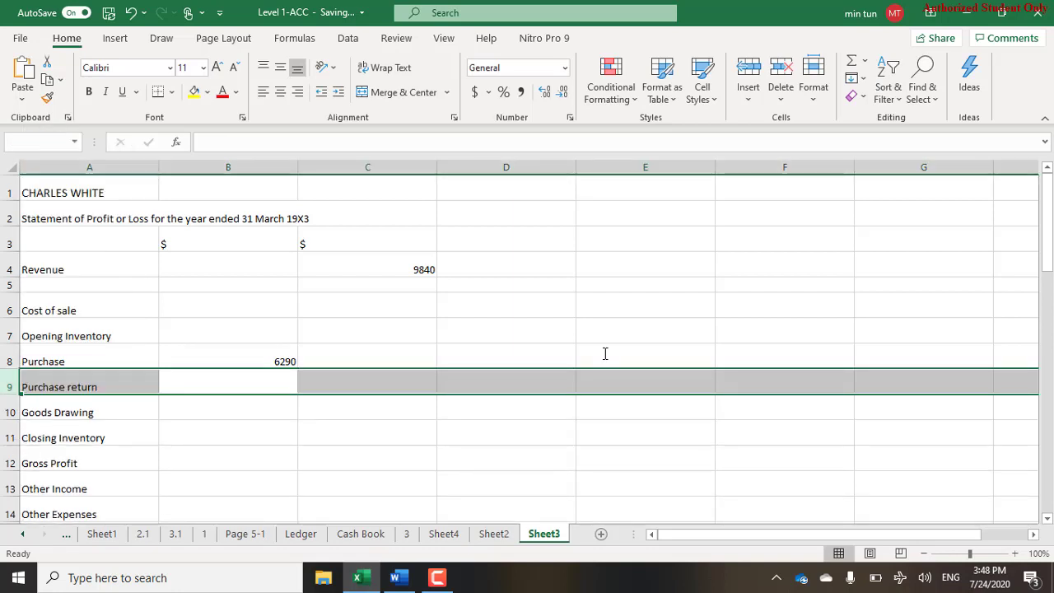
key(ctrl+minus)
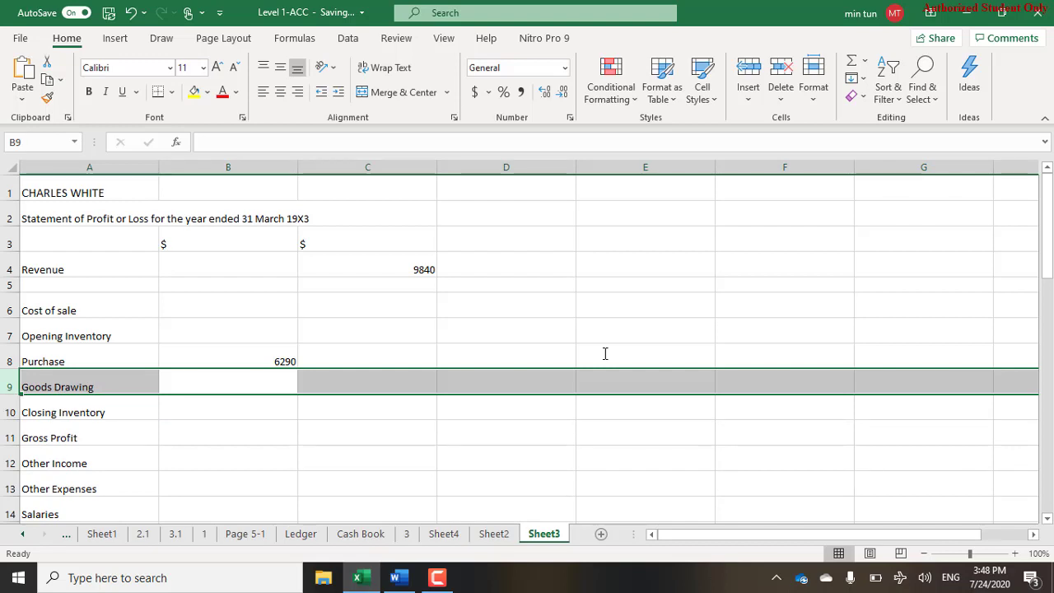
key(ctrl+minus)
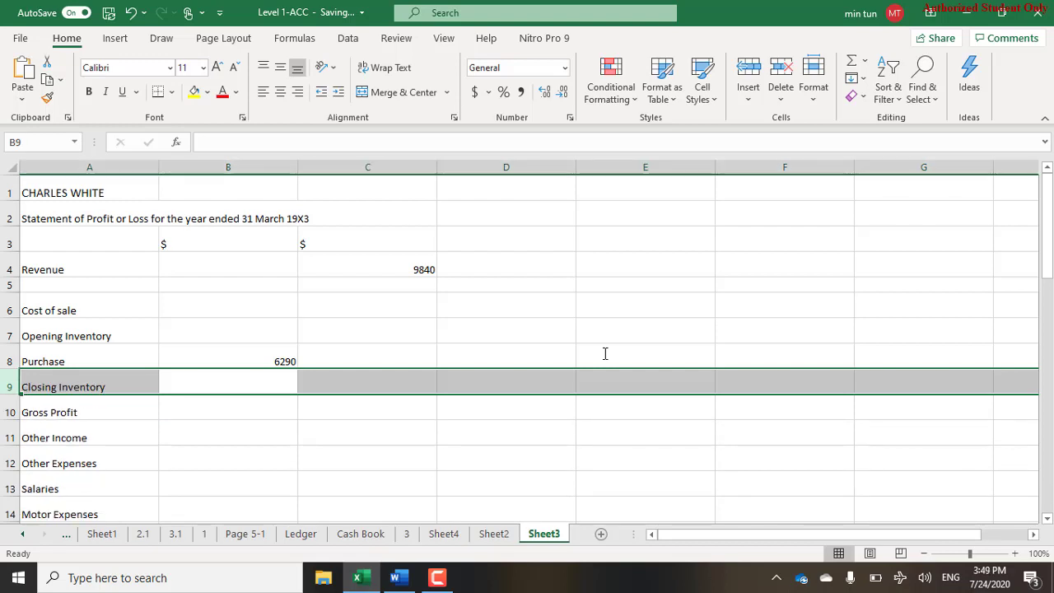
Look up the 1 April 19X2 inventory in the Word document and enter 1230 as Opening Inventory in Excel cell B7.
key(Up)
key(Up)
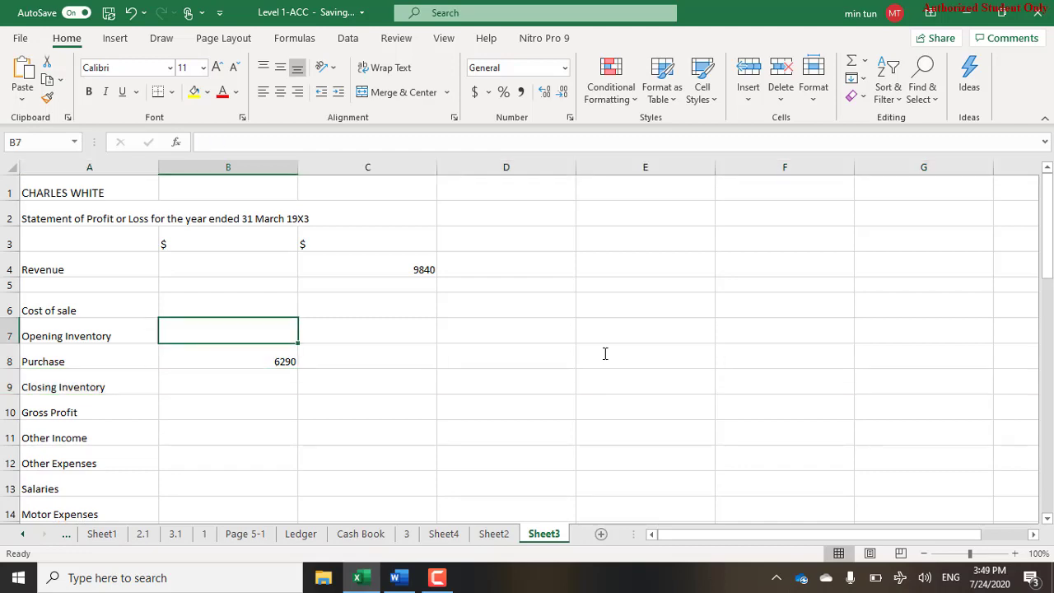
key(alt+Tab)
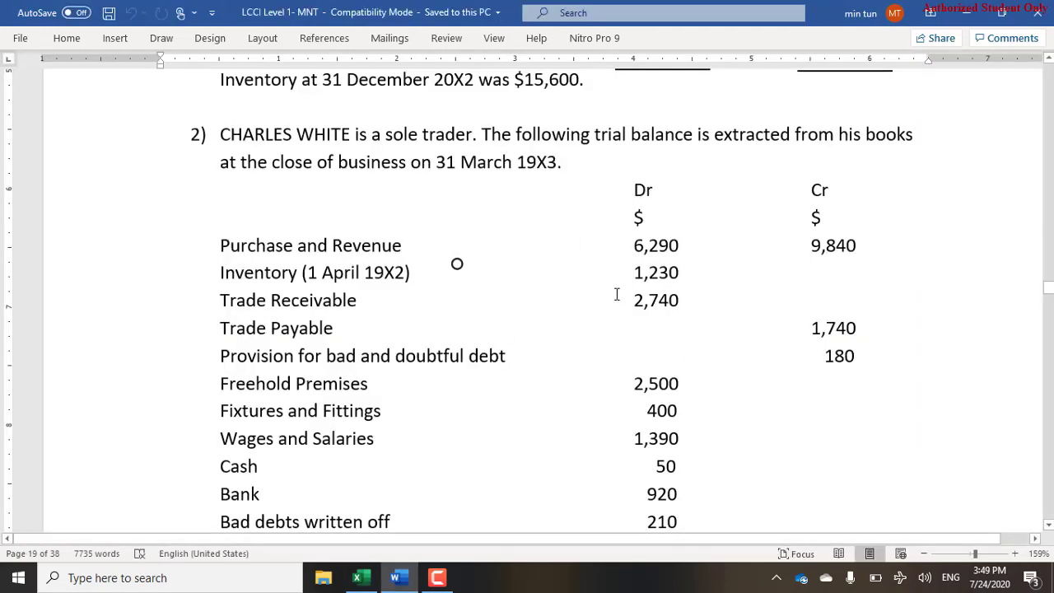
key(alt+Tab)
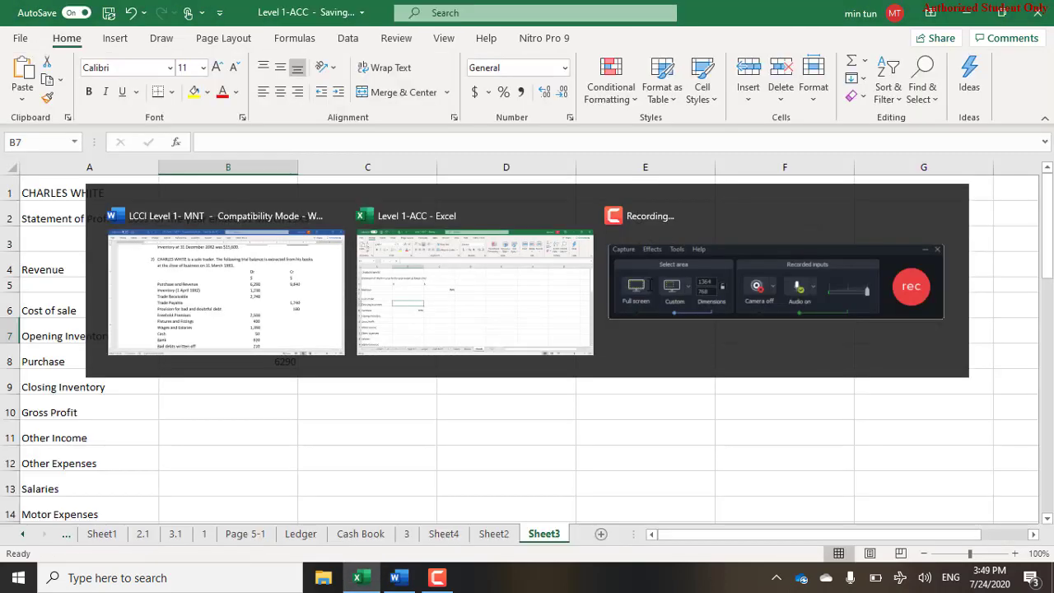
text(1230)
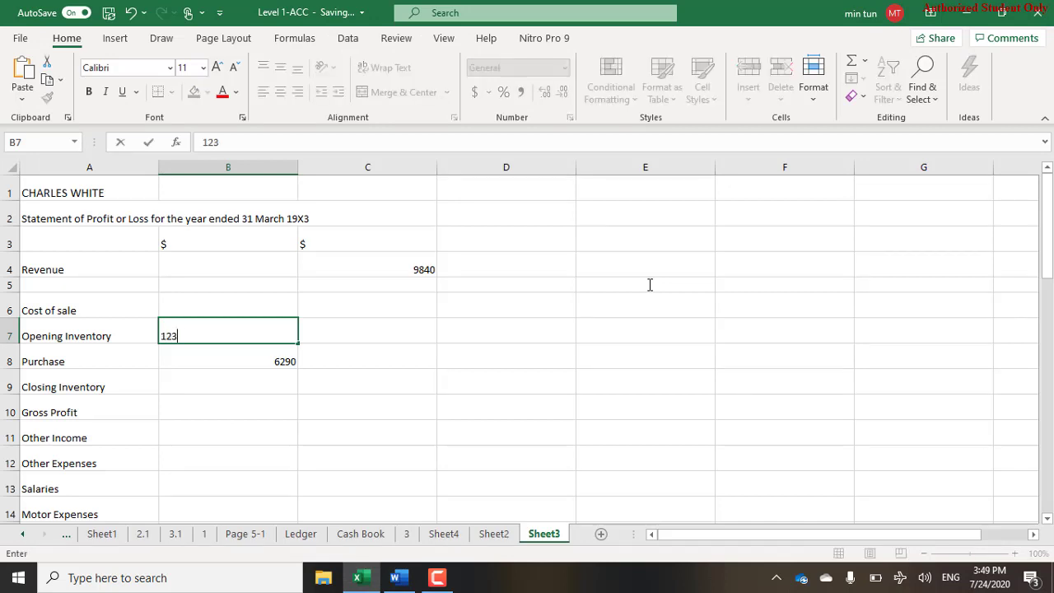
key(Return)
key(Up)
key(Down)
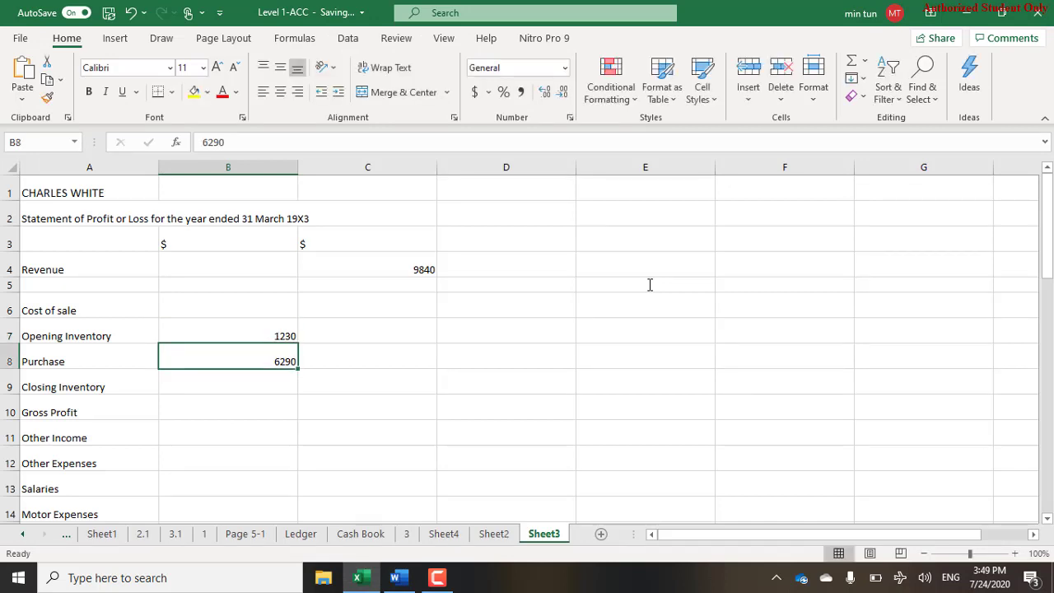
Find the 31 March 19X3 inventory in the Word notes and enter -1180 as Closing Inventory in Excel cell B9.
key(Down)
key(alt+Tab)
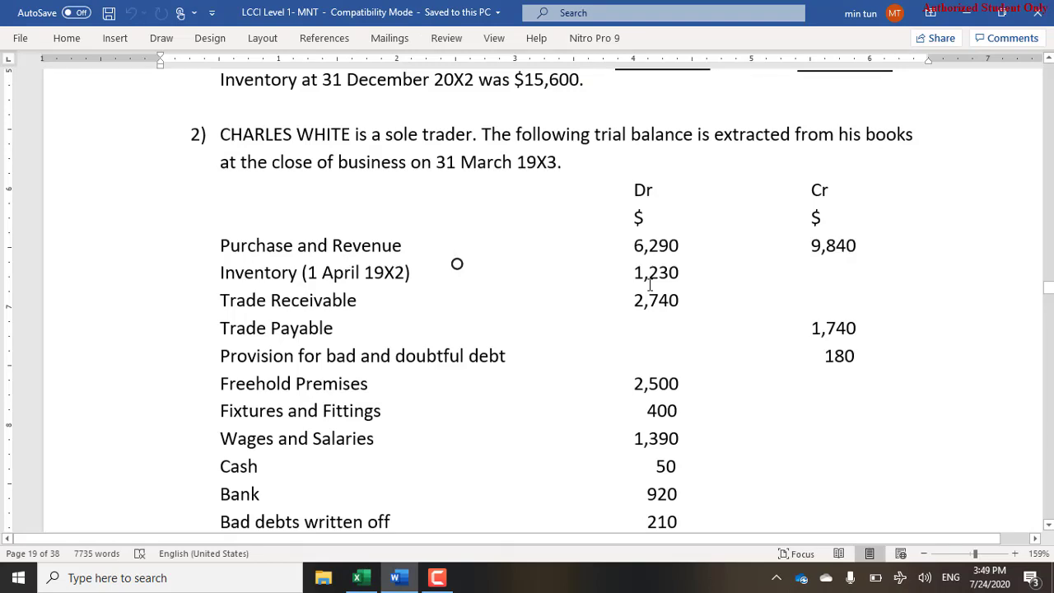
scroll(649, 284, down, 5)
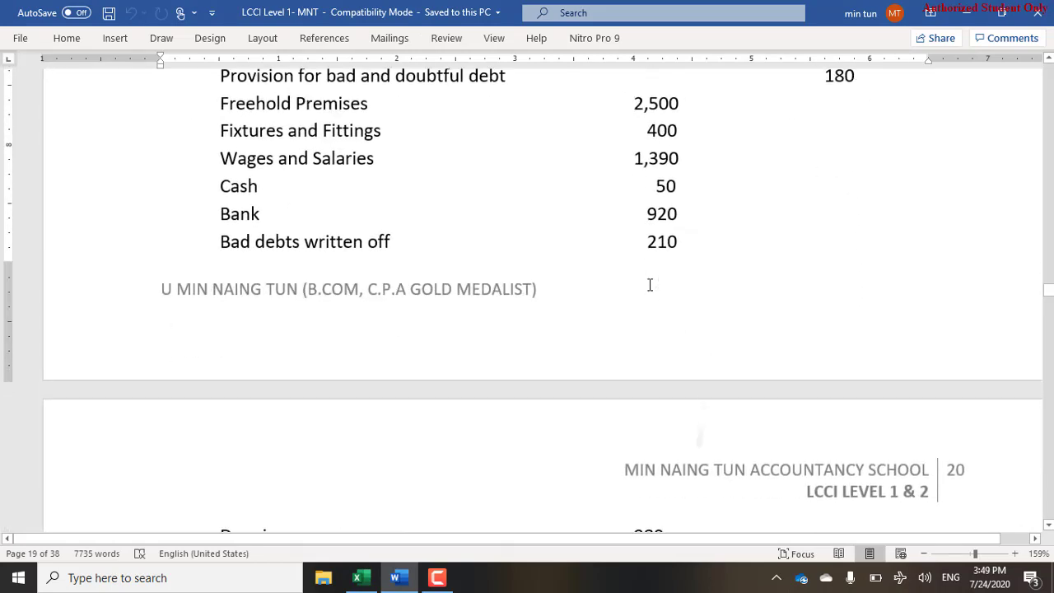
scroll(650, 284, down, 6)
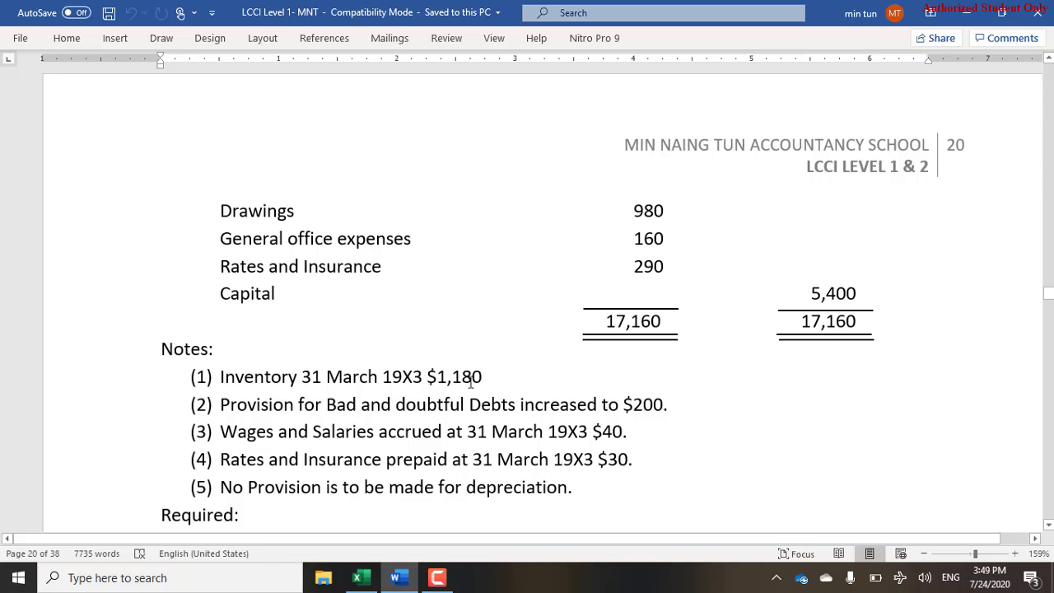
key(alt+Tab)
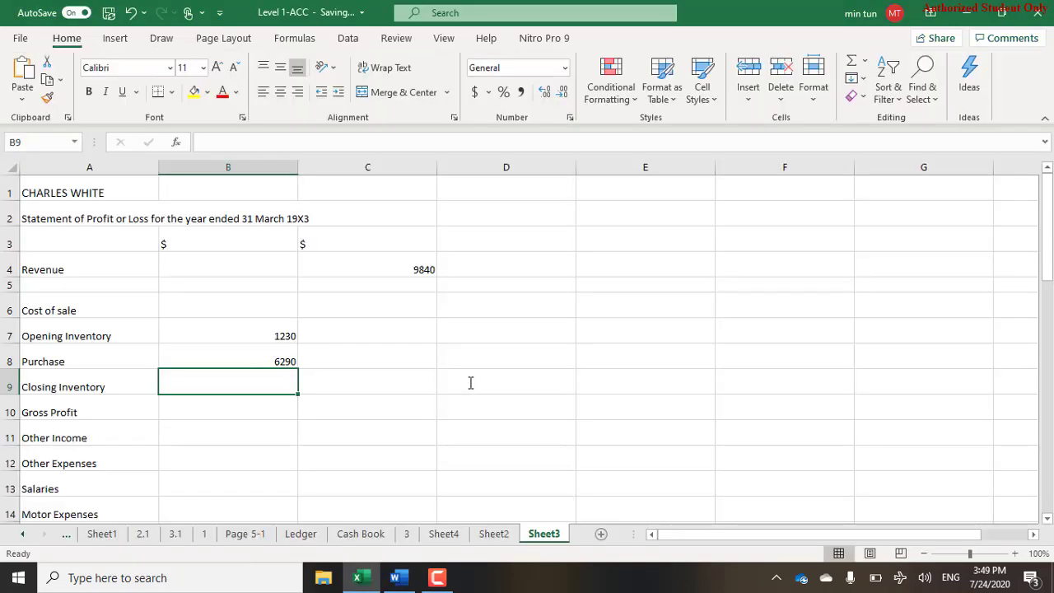
text(-1180)
key(Return)
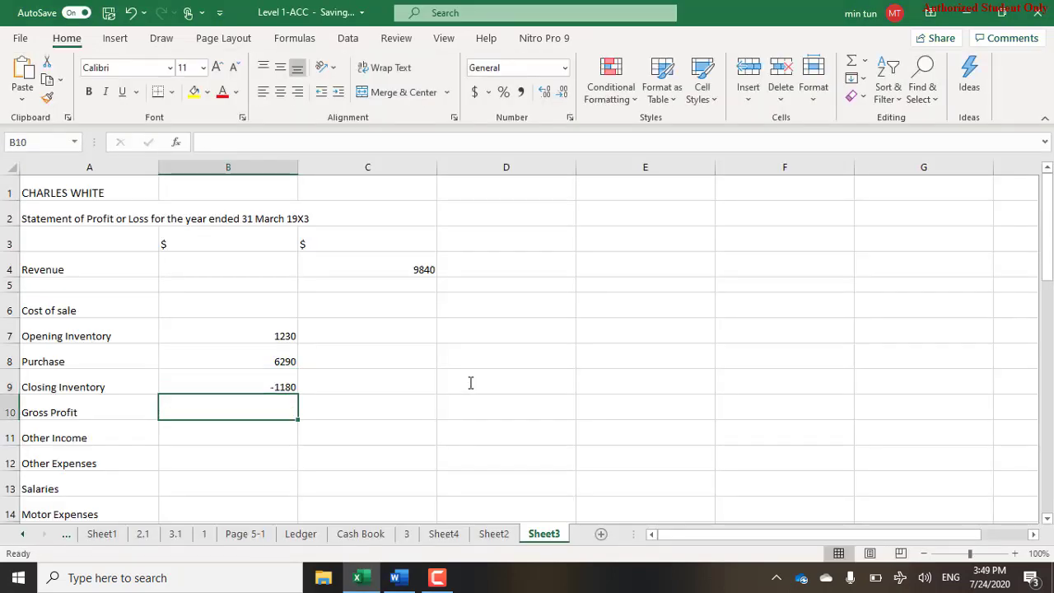
Total the cost of sale in cell C9 with a SUM of B7:B9.
key(Up)
key(Right)
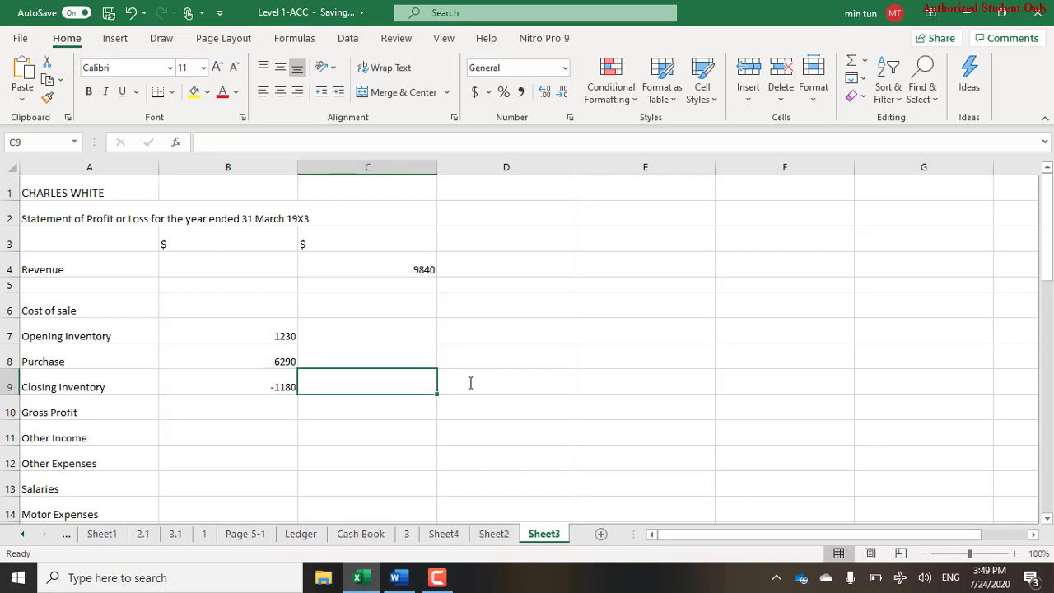
key(alt+equal)
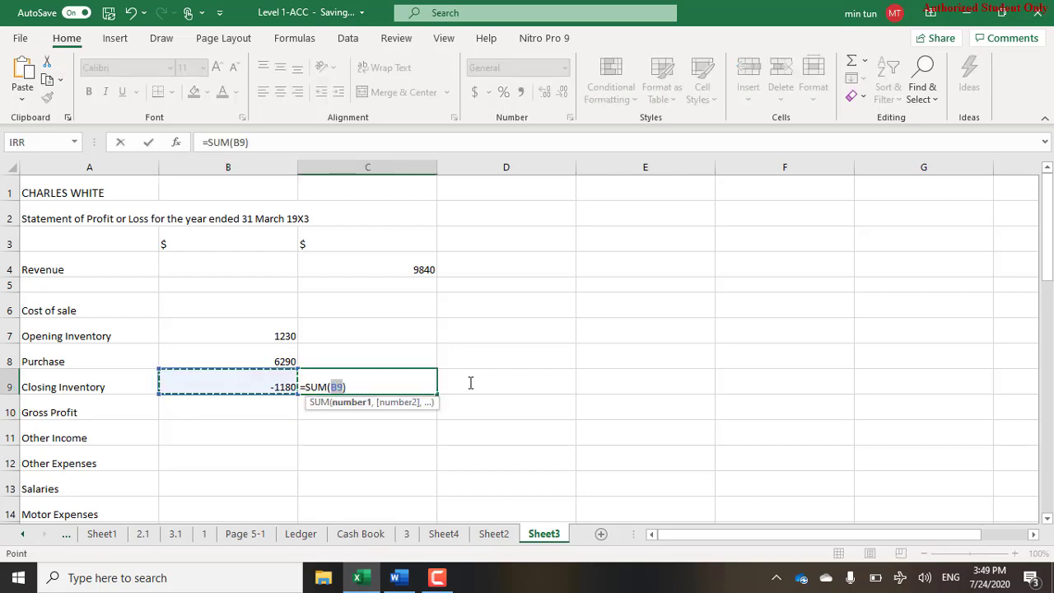
key(shift+Up)
key(shift+Up)
key(Return)
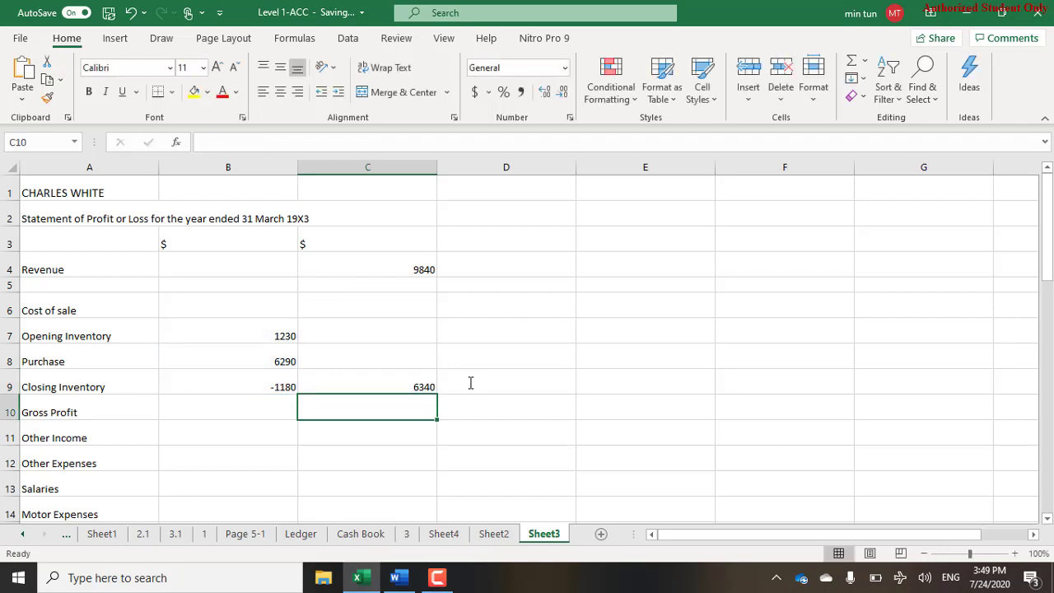
Calculate Gross Profit in cell C10 as revenue minus cost of sale with the formula =C4-C9.
text(=)
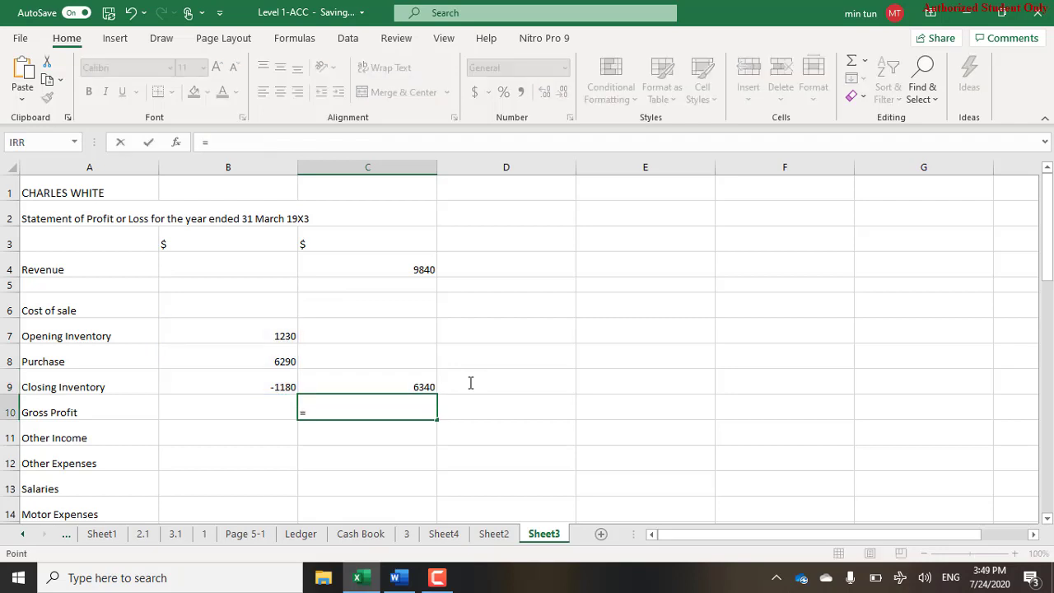
key(Up)
key(Up)
key(Up)
key(Up)
key(Up)
key(Up)
text(-)
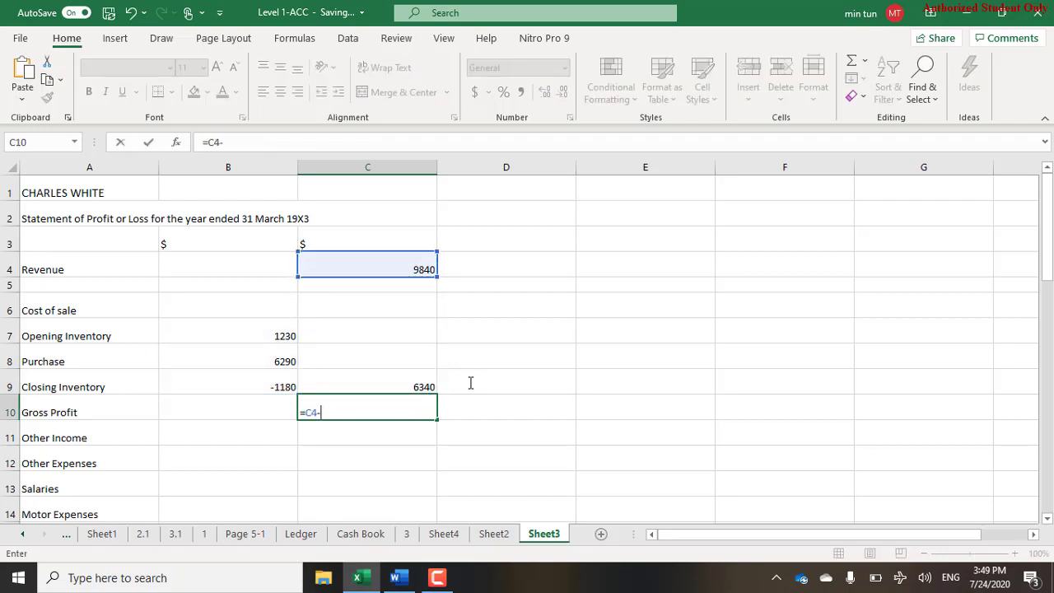
key(Up)
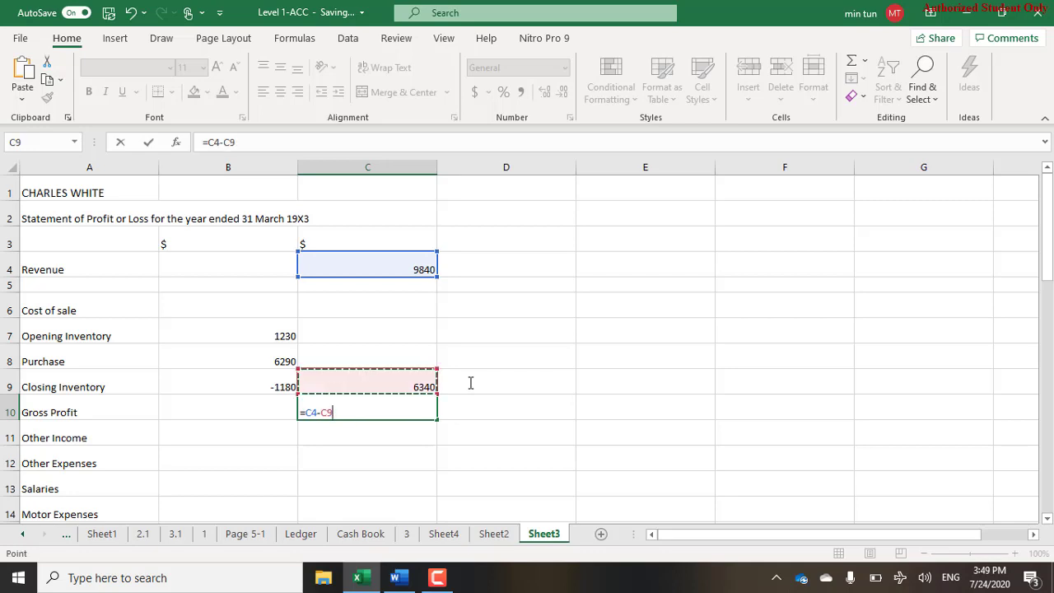
key(Return)
Add a bottom border to the cost of sale total in cell C9.
key(Up)
key(Up)
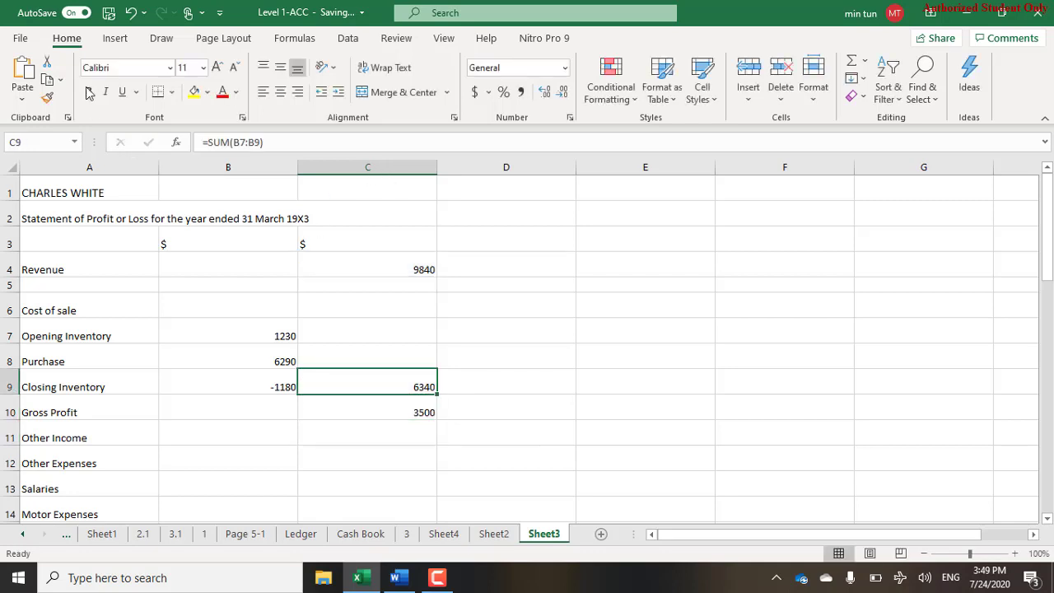
click(157, 92)
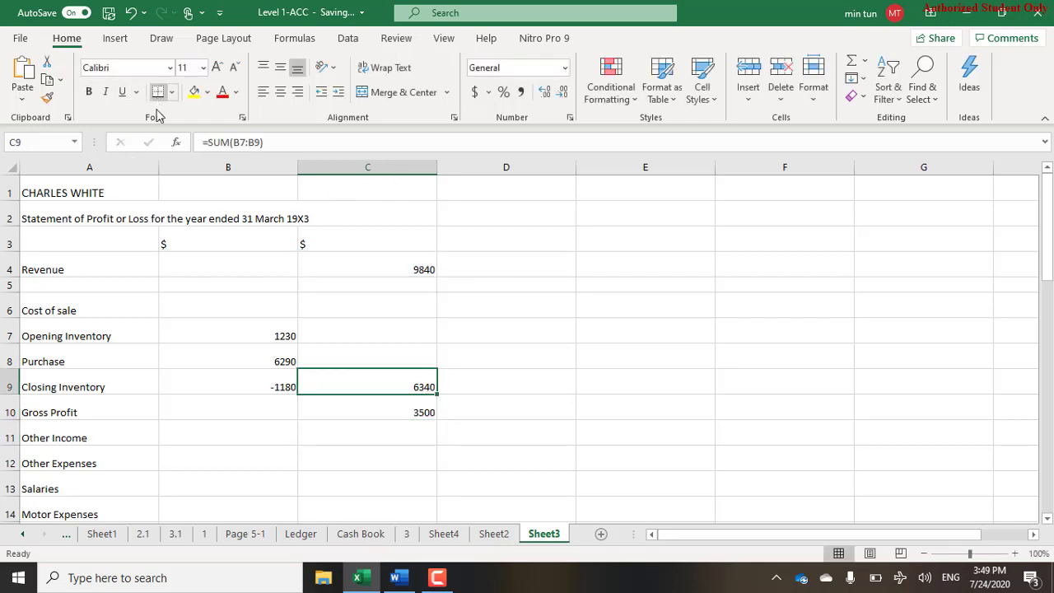
click(195, 426)
Examine question 2's trial balance and year-end notes in the Word document for other income, expenses and the doubtful debt provision.
scroll(194, 425, down, 1)
scroll(195, 424, down, 2)
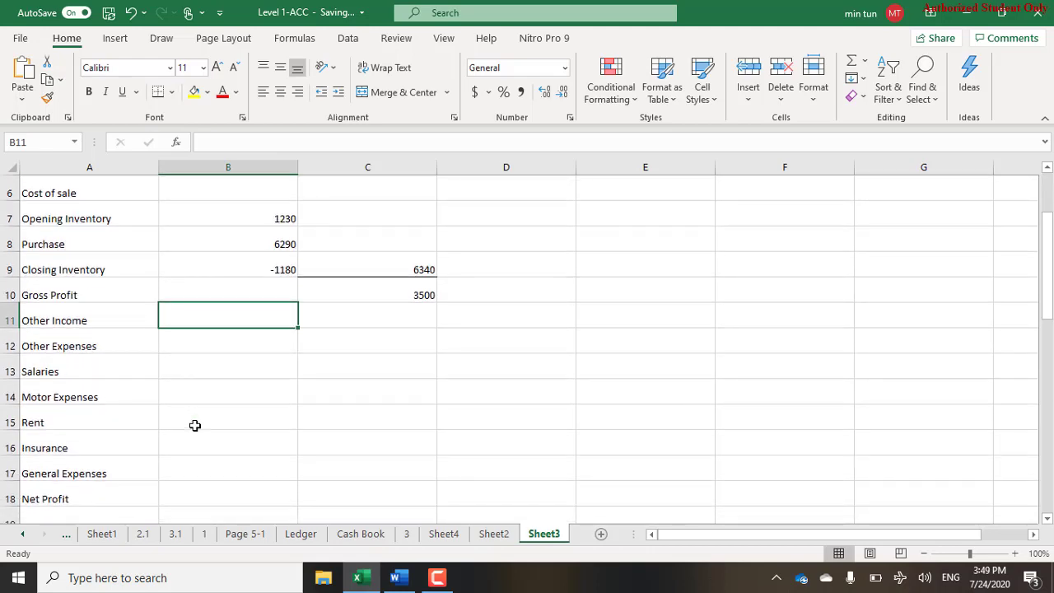
key(alt+Tab)
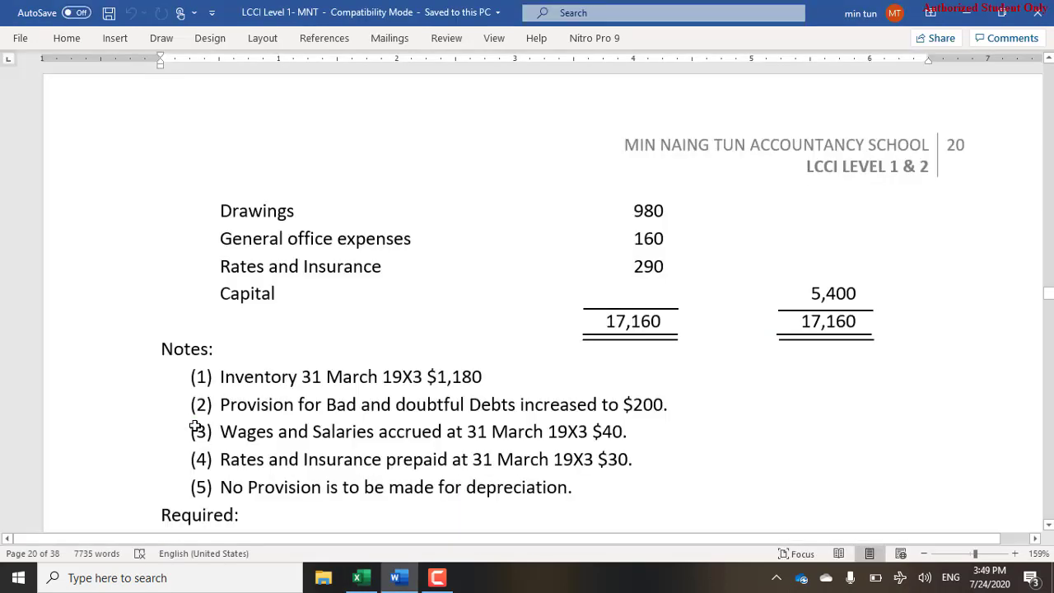
scroll(195, 426, up, 15)
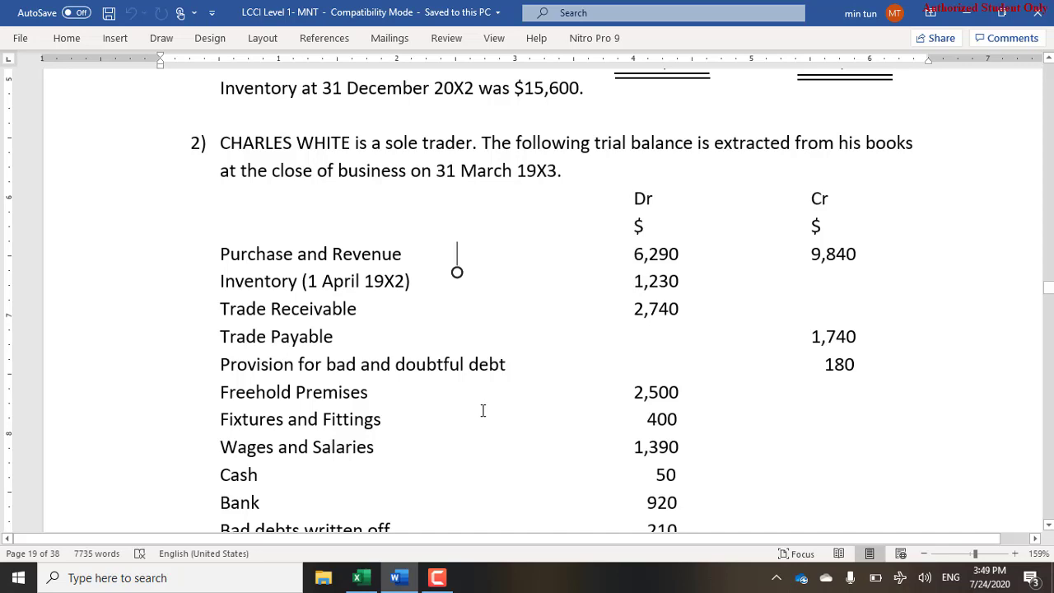
scroll(483, 410, down, 3)
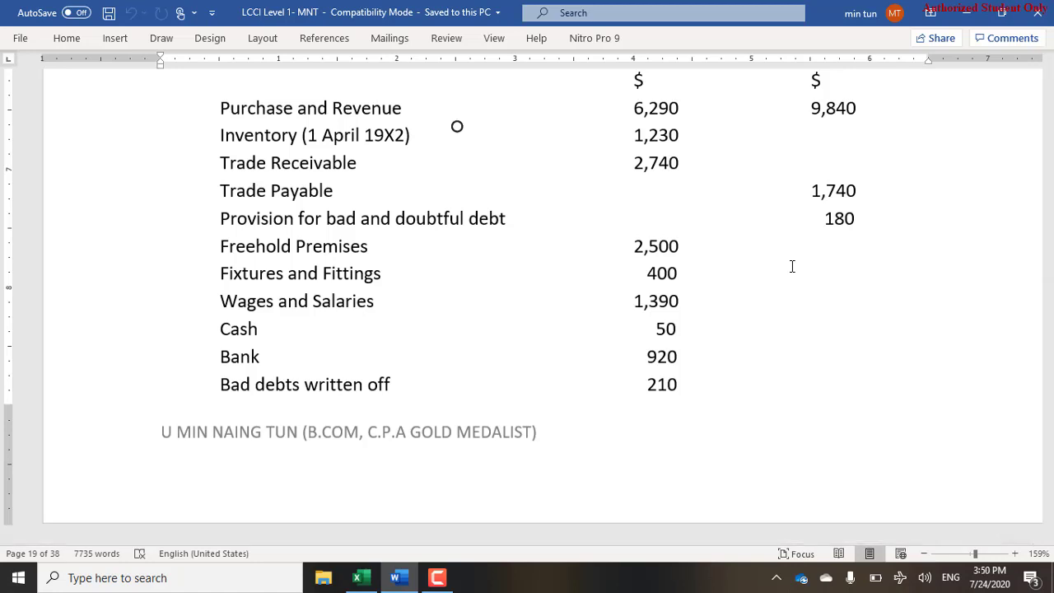
scroll(792, 266, down, 6)
scroll(791, 266, down, 1)
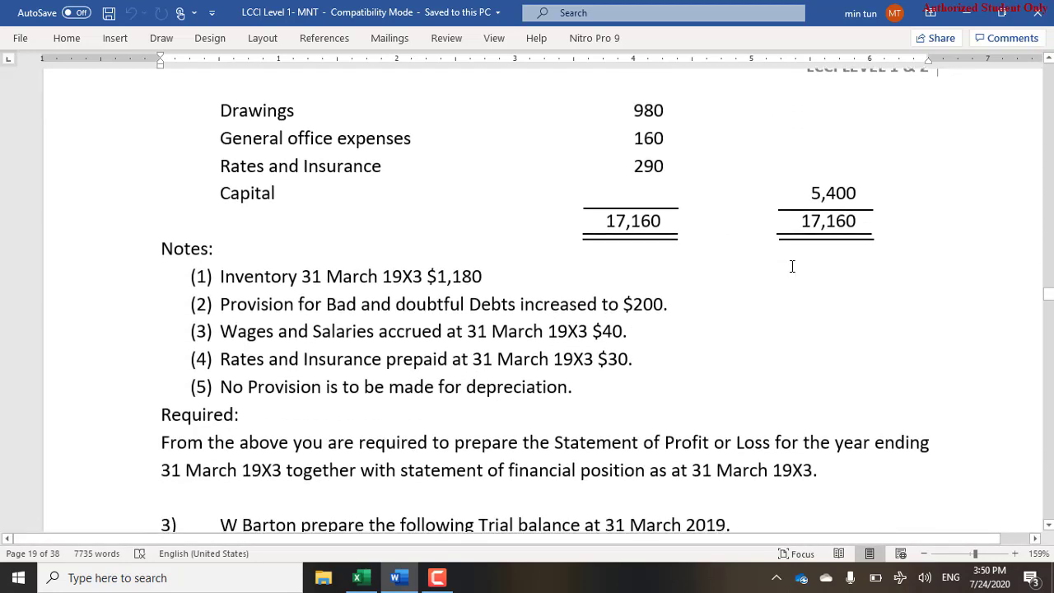
click(632, 304)
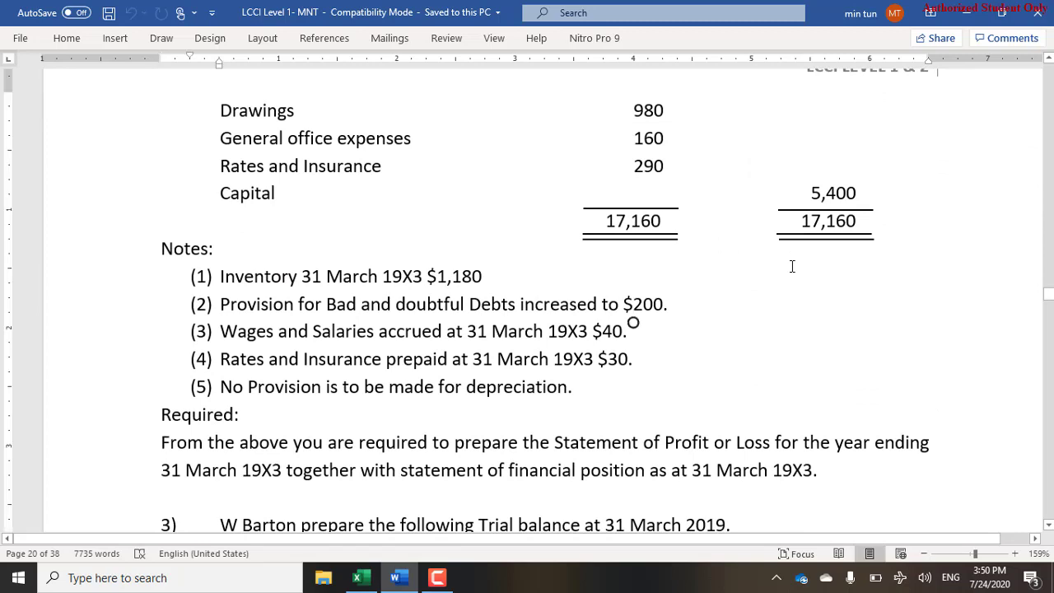
scroll(792, 266, up, 6)
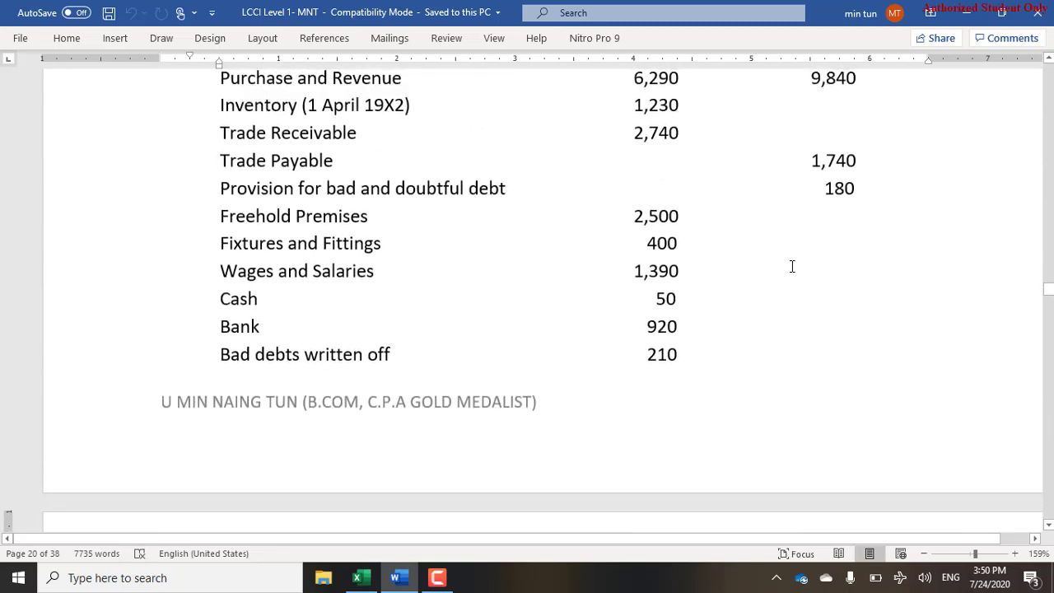
scroll(792, 265, down, 2)
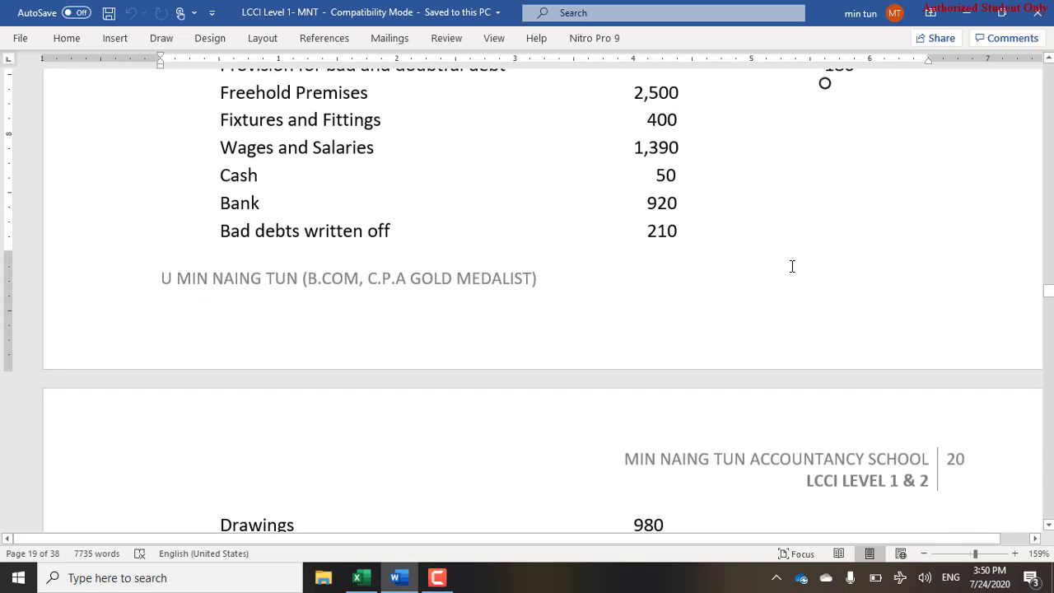
scroll(792, 266, down, 1)
scroll(791, 266, down, 1)
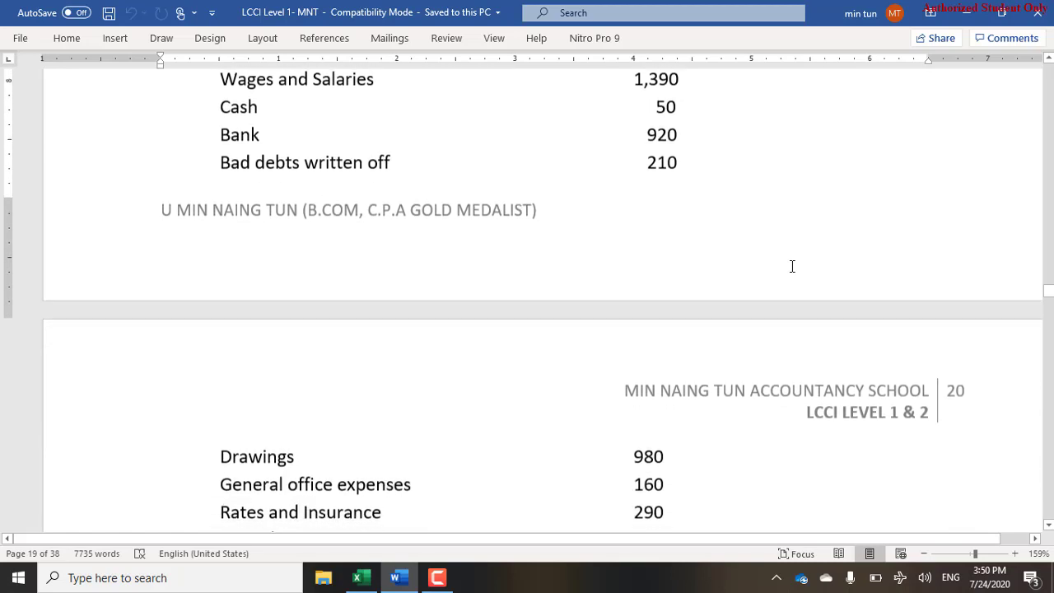
scroll(791, 266, down, 5)
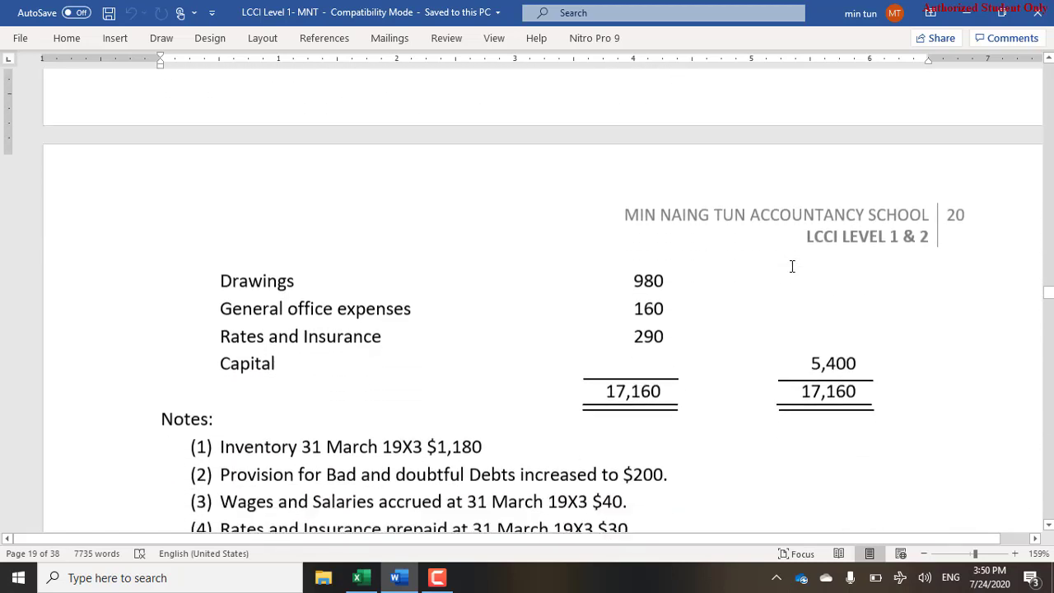
scroll(791, 266, down, 3)
scroll(792, 266, up, 5)
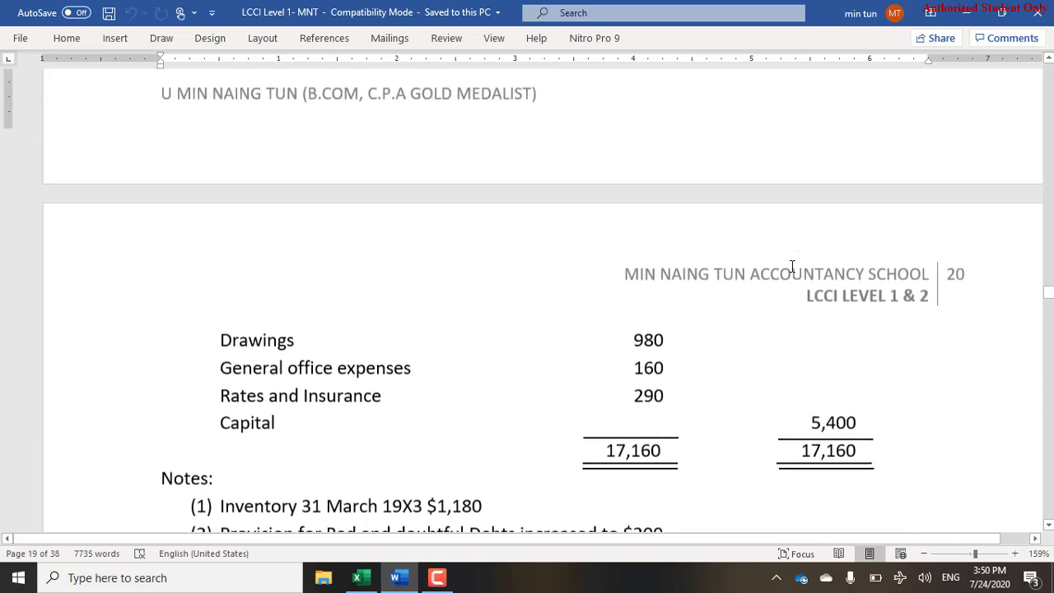
scroll(792, 266, up, 12)
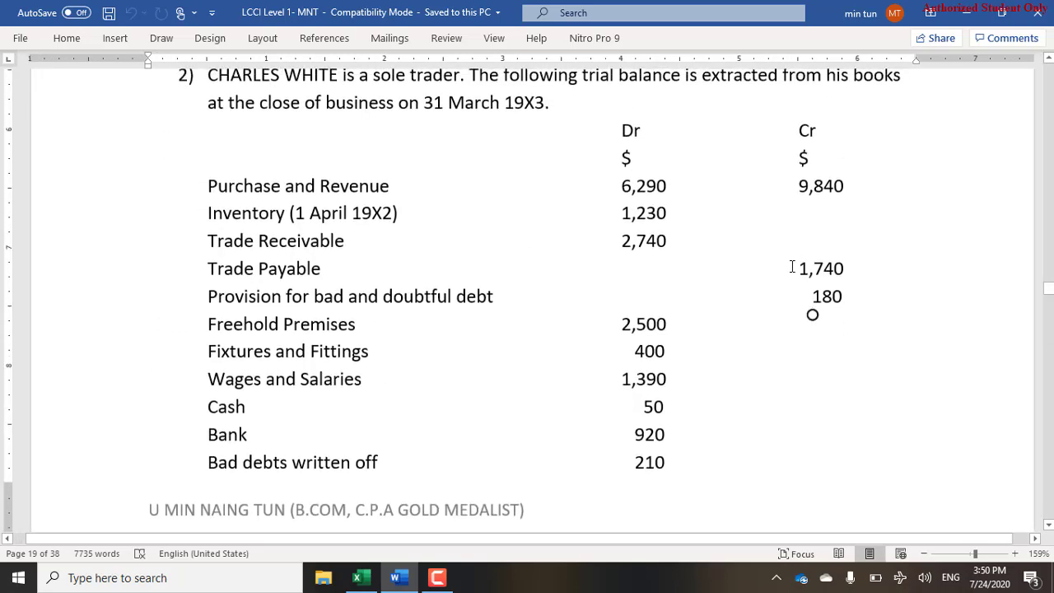
Return to the Excel statement and delete the Other Income row below Gross Profit.
key(alt+Tab)
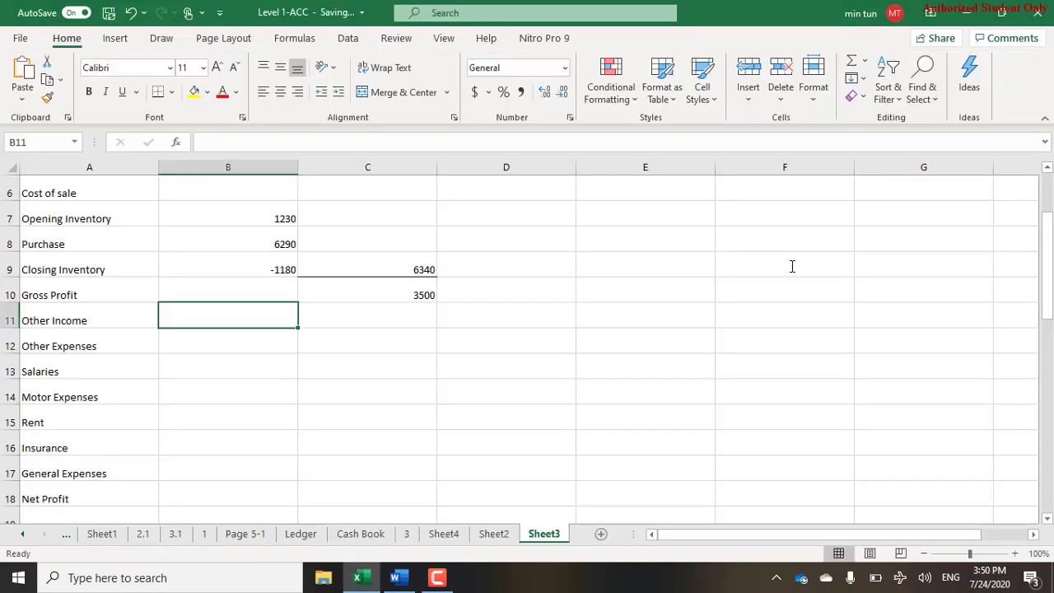
key(shift+space)
key(ctrl+minus)
Clear the old expense labels from Salaries to General Expenses in cells A12:A16.
key(Down)
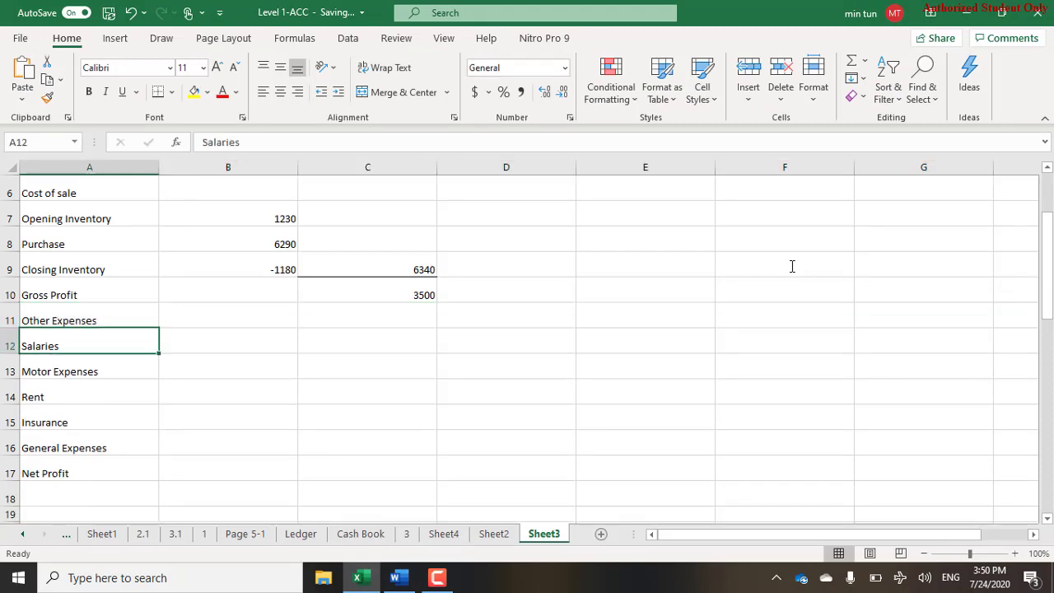
key(alt+Tab)
key(alt+Tab)
key(shift+Down)
key(shift+Down)
key(shift+Down)
key(shift+Down)
key(Delete)
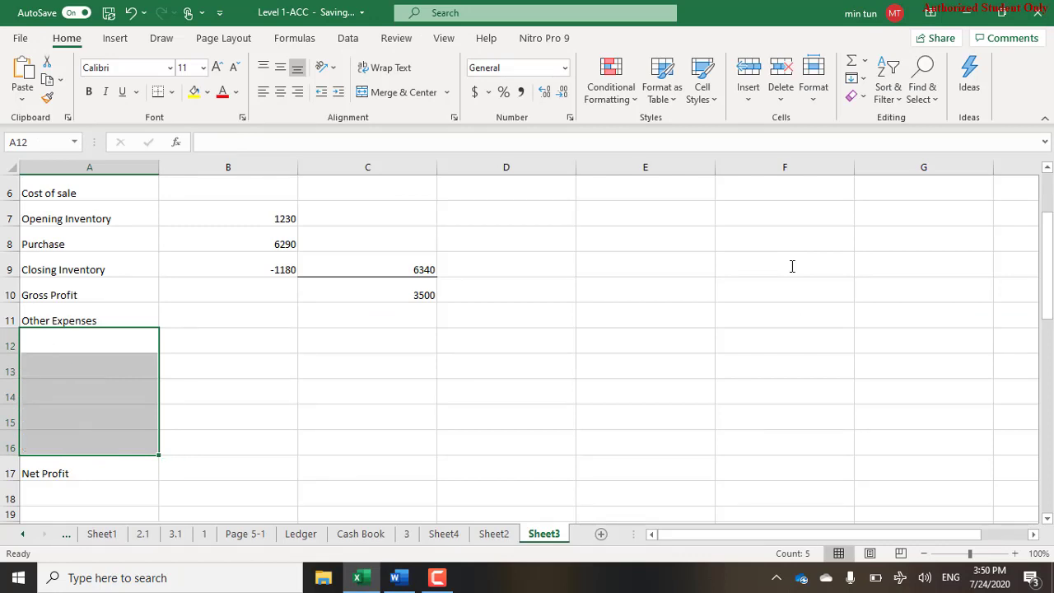
Copy the Wages and Salaries label from the Word trial balance into Excel cell A12 and enter 1390 in B12.
key(alt+Tab)
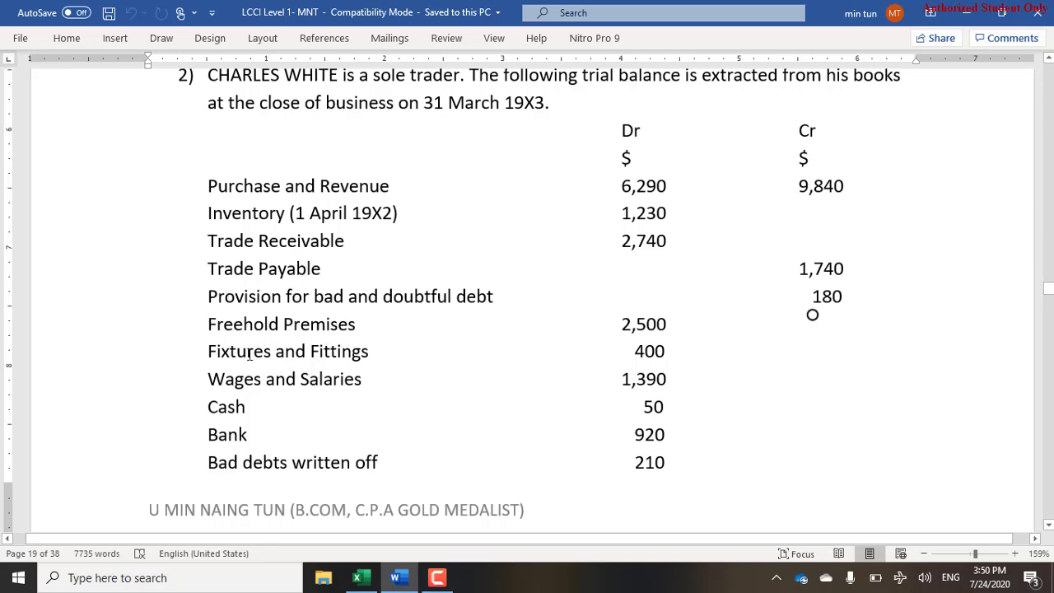
click(213, 375)
key(shift+Right)
key(shift+Right)
key(shift+Right)
key(shift+Right)
key(shift+Right)
key(shift+Right)
key(shift+Right)
key(shift+Right)
key(shift+Right)
key(shift+Right)
key(shift+Right)
key(shift+Right)
key(shift+Right)
key(shift+Right)
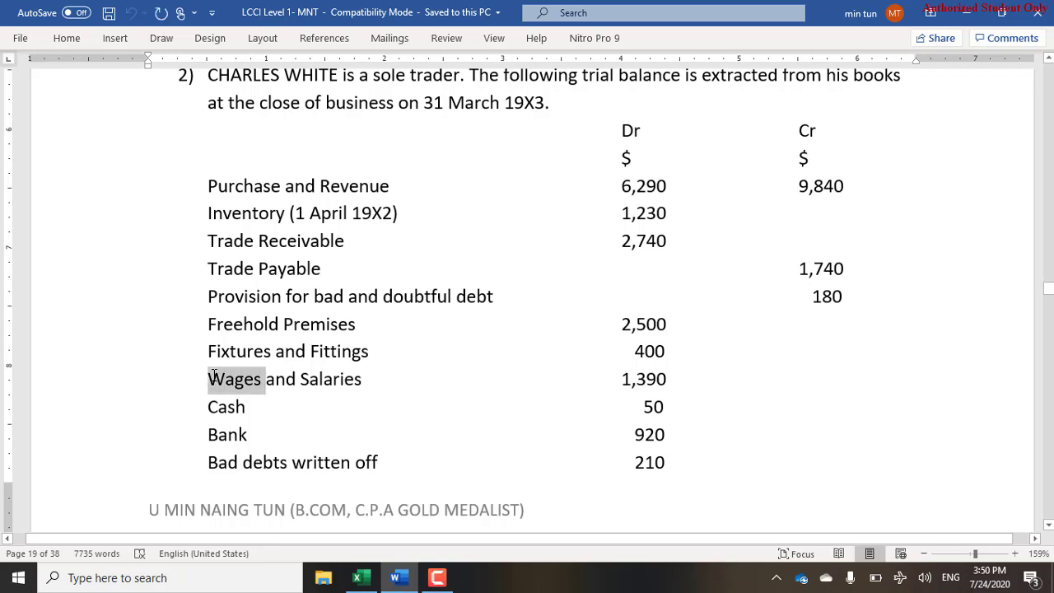
key(shift+Right)
key(shift+Right)
key(shift+Right)
key(shift+Right)
key(ctrl+c)
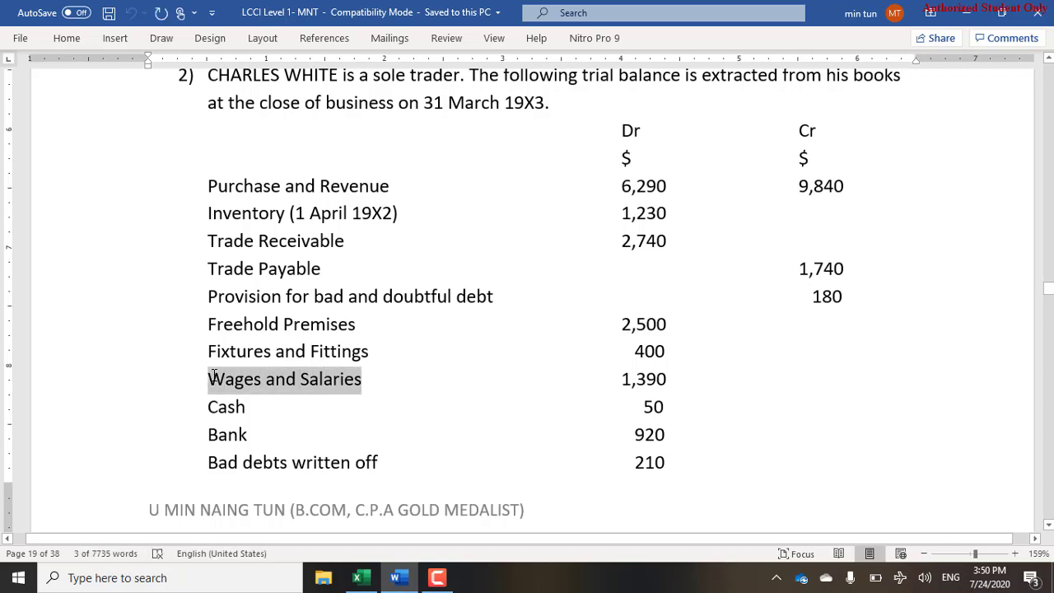
key(alt+Tab)
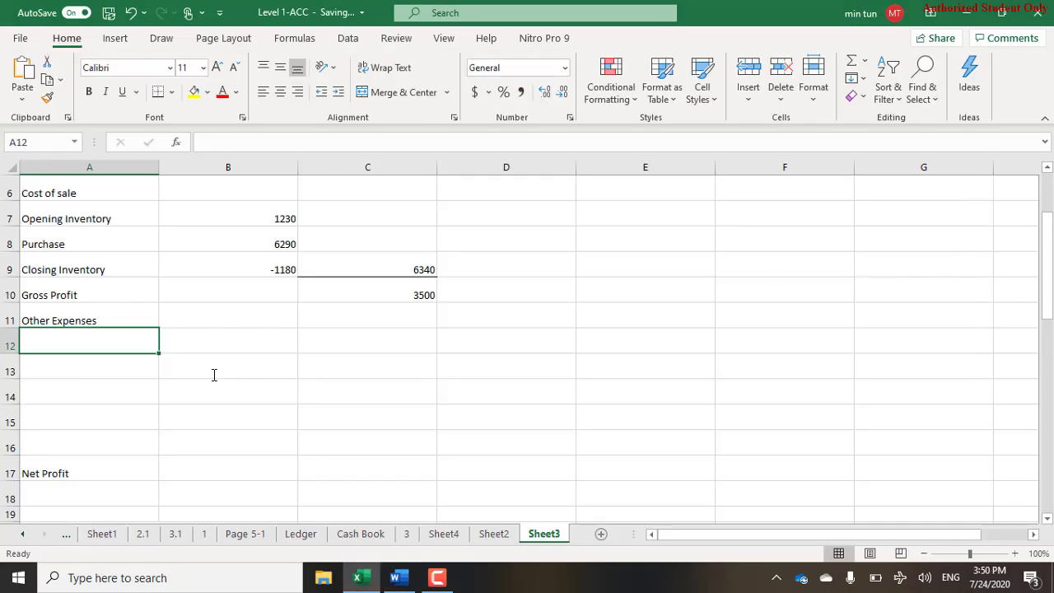
key(ctrl+v)
key(Tab)
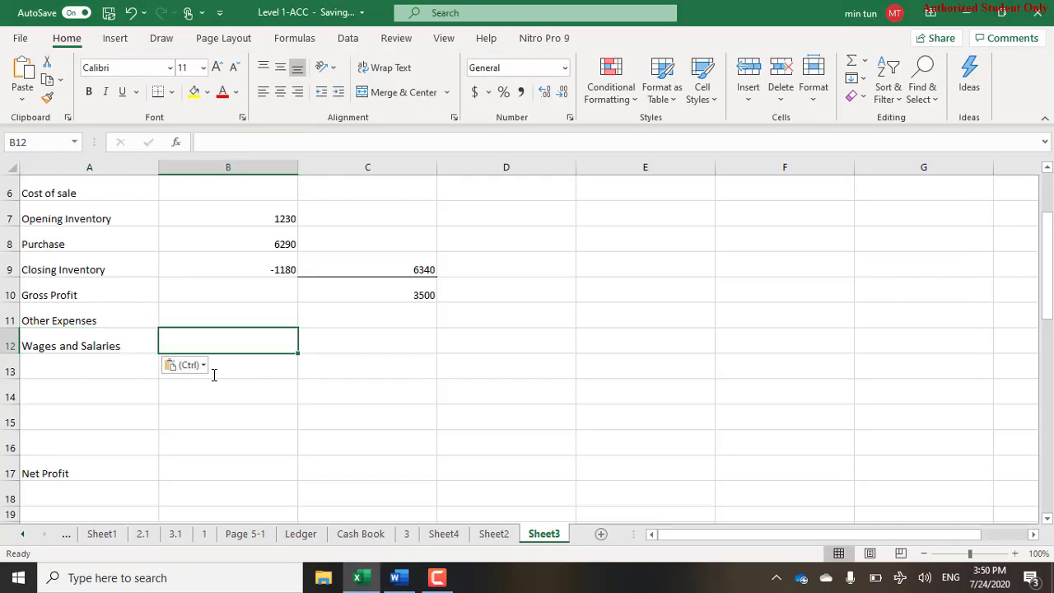
text(1390)
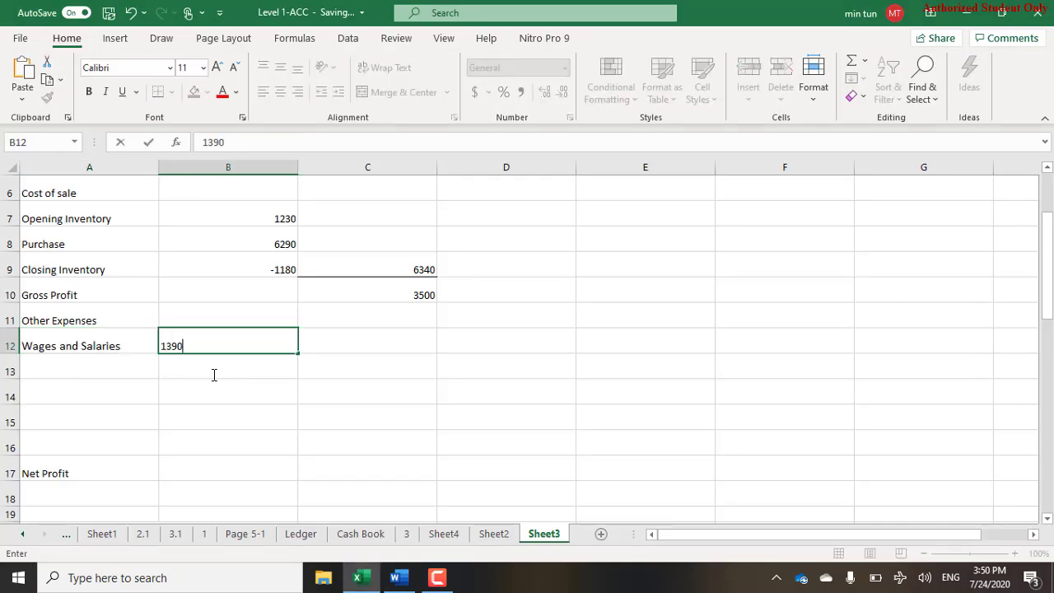
key(Return)
Look up the bad debts written off in Word and enter Bad Debt with 210 in row 13 of the Excel sheet.
key(alt+Tab)
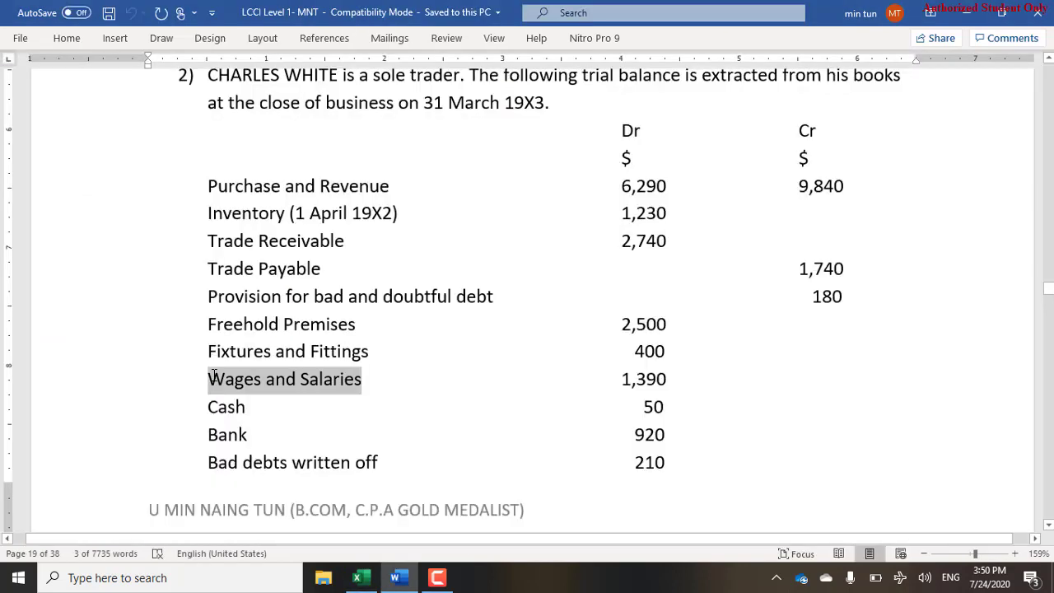
scroll(237, 436, down, 3)
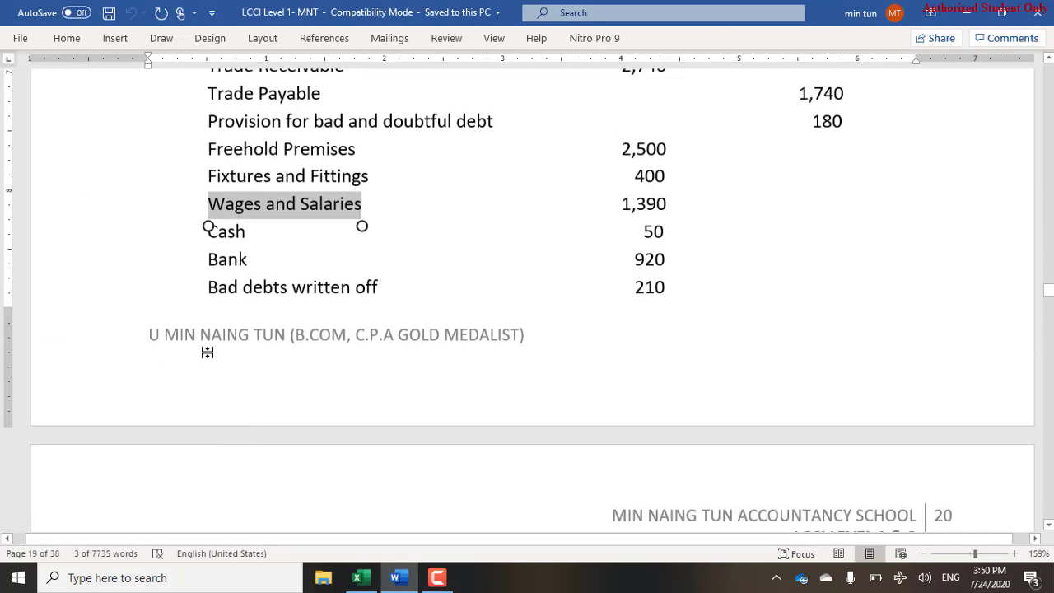
key(alt+Tab)
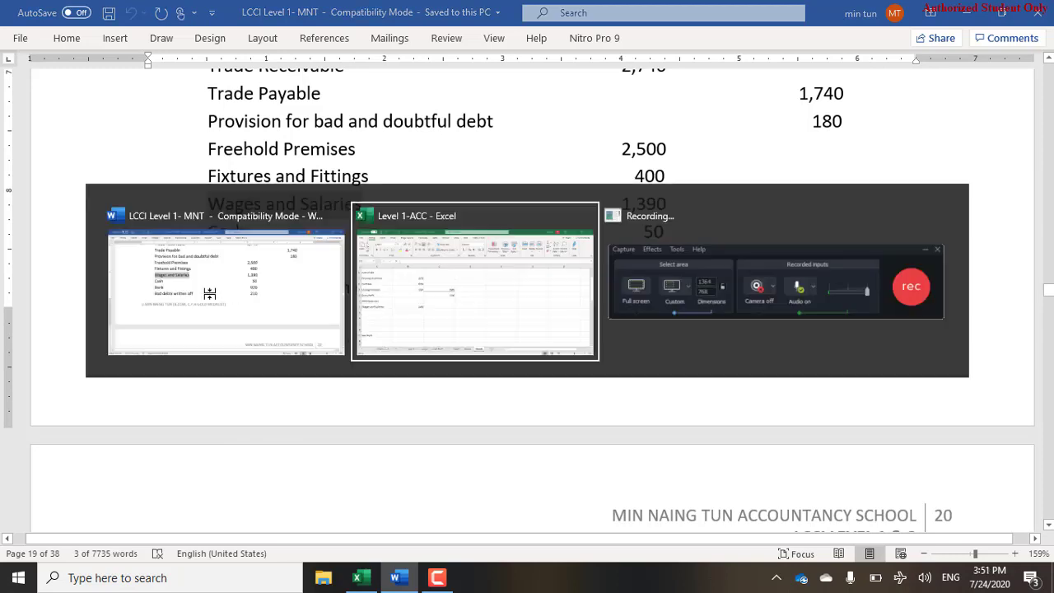
key(Left)
text(Ba)
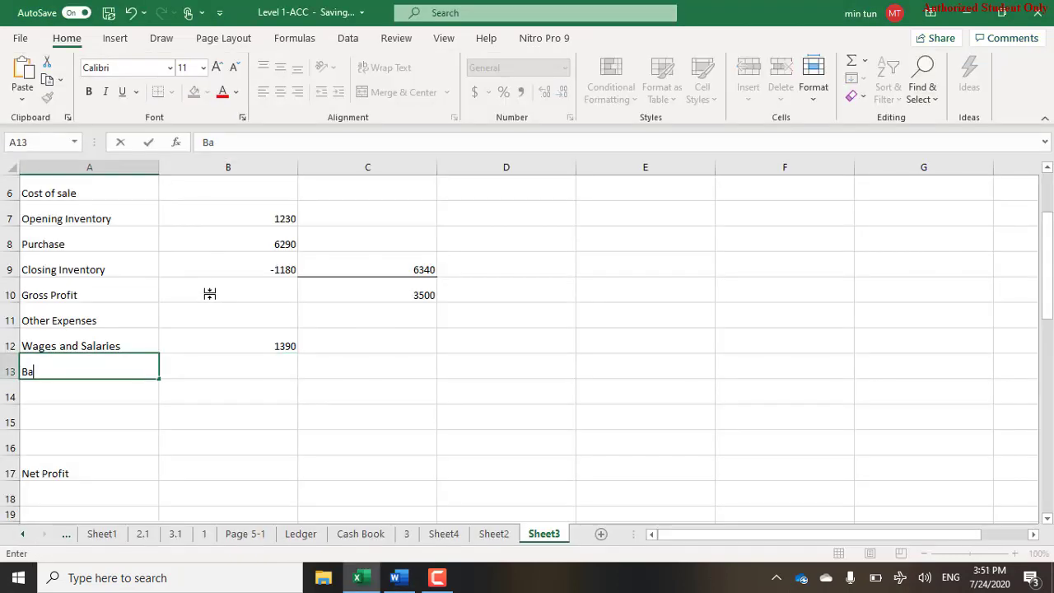
text(d Debt)
key(Tab)
text(210)
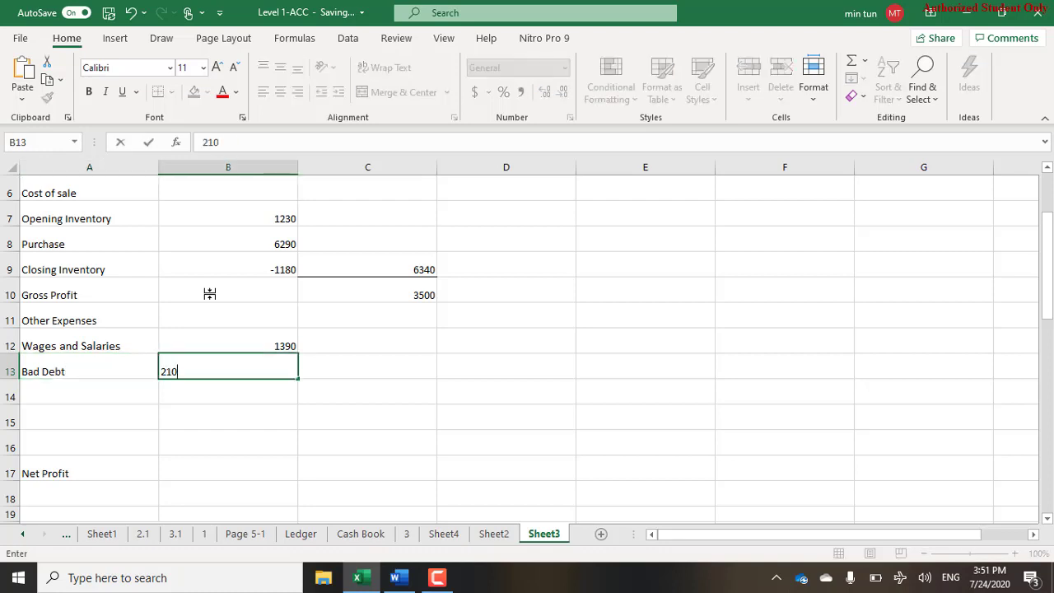
key(Return)
Switch to the Word trial balance and copy the General office expenses label.
key(alt+Tab)
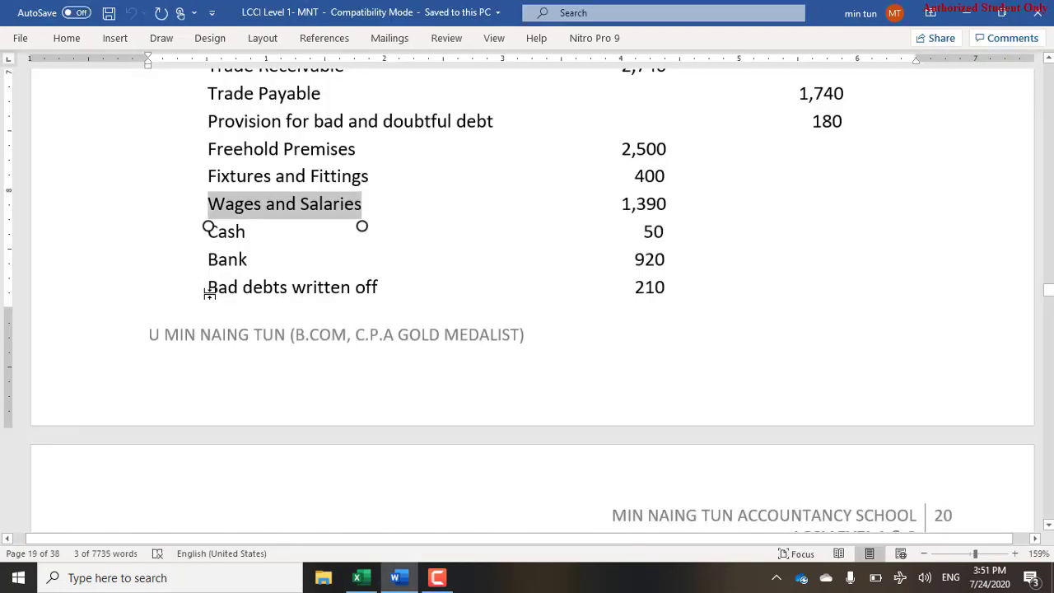
scroll(209, 292, down, 2)
scroll(209, 292, down, 3)
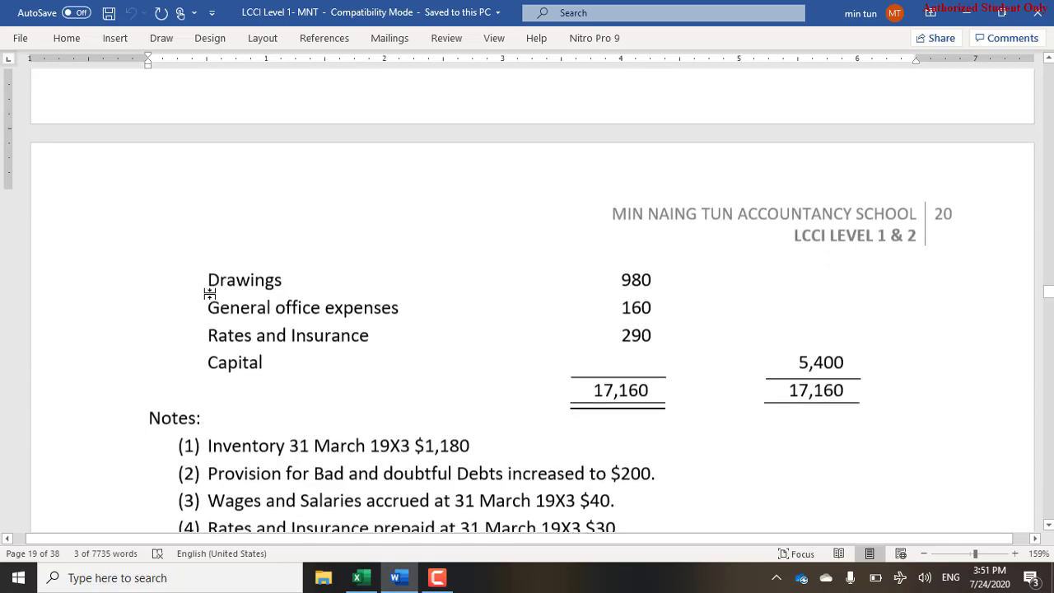
click(209, 288)
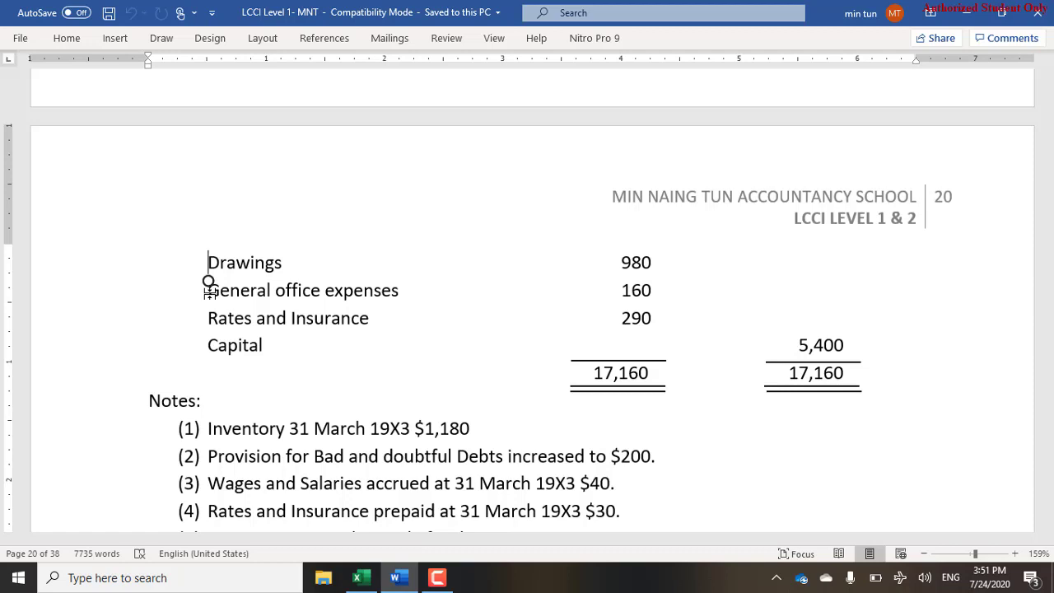
drag(209, 309, 209, 340)
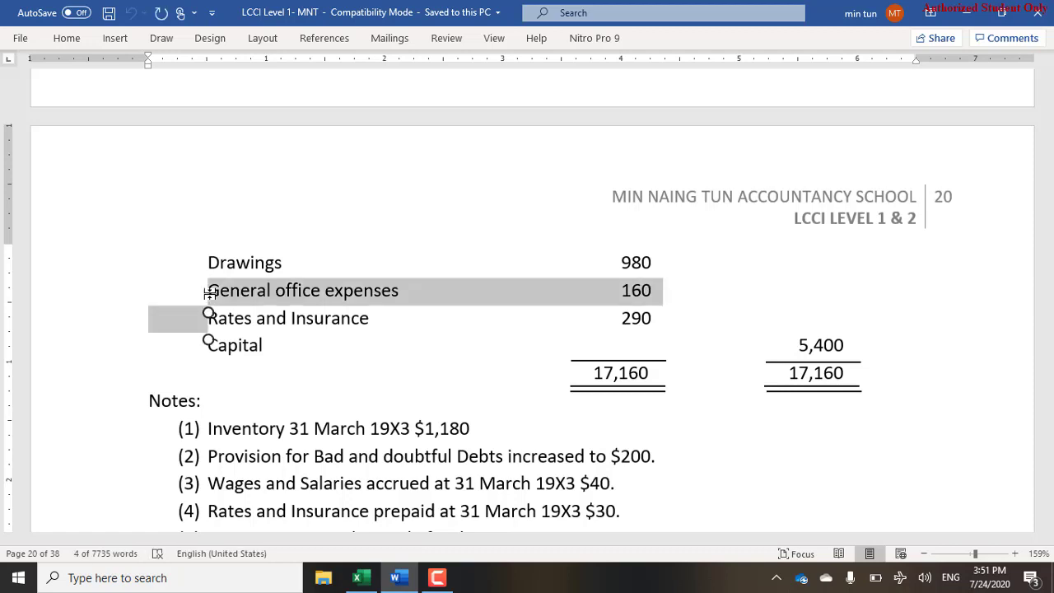
click(210, 294)
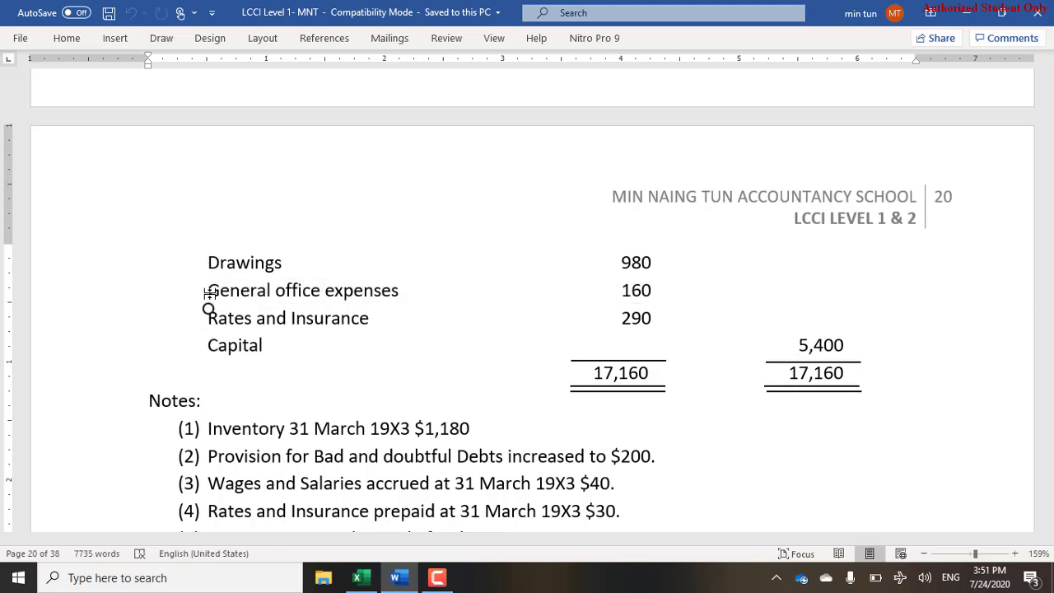
click(209, 294)
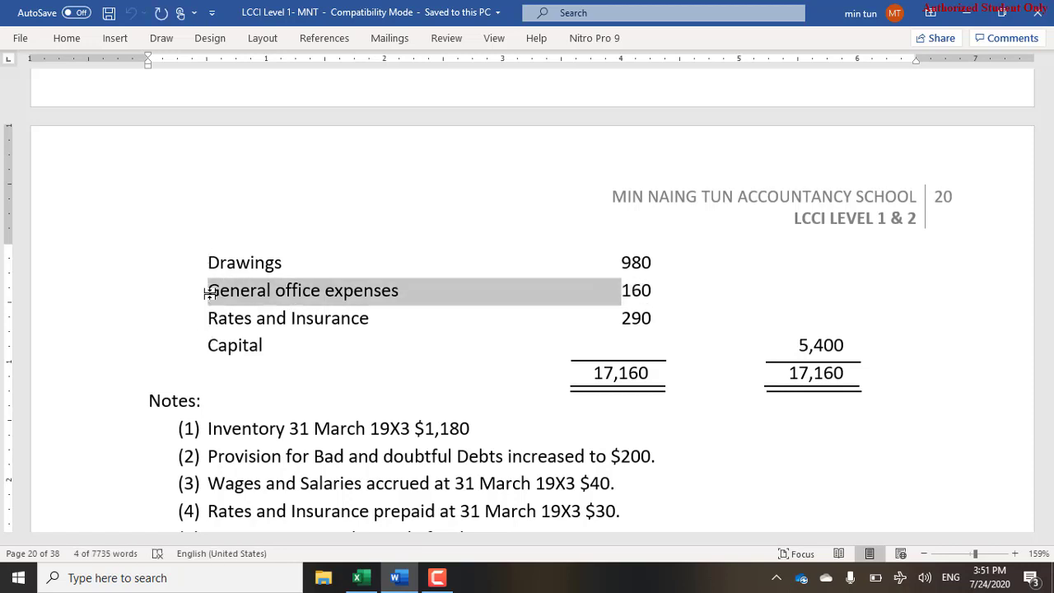
key(shift+Left)
key(ctrl+c)
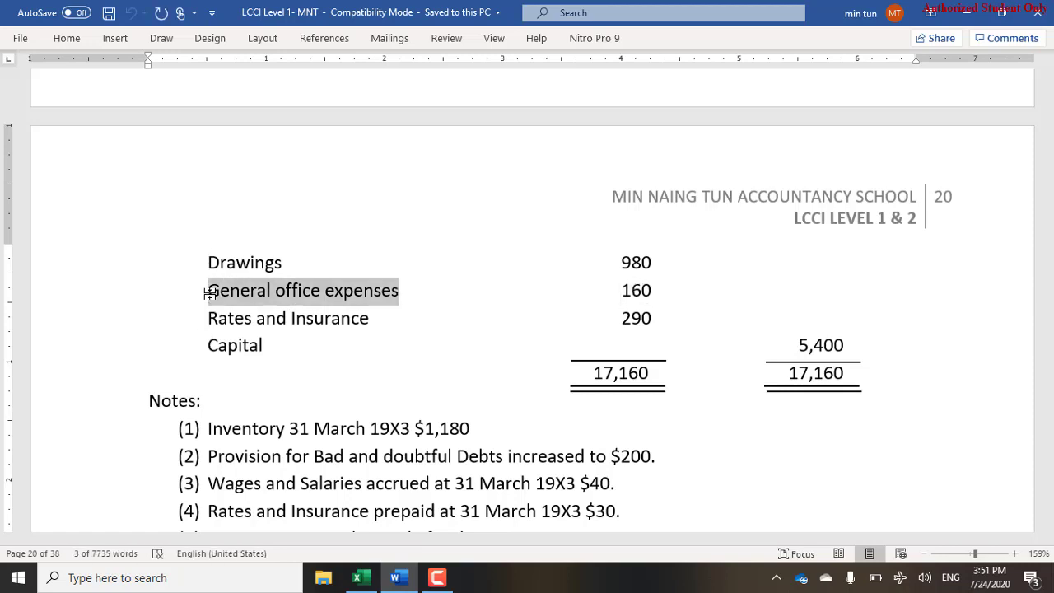
Paste the General office expenses label into Excel cell A14 and enter 160 in B14.
key(alt+Tab)
key(Left)
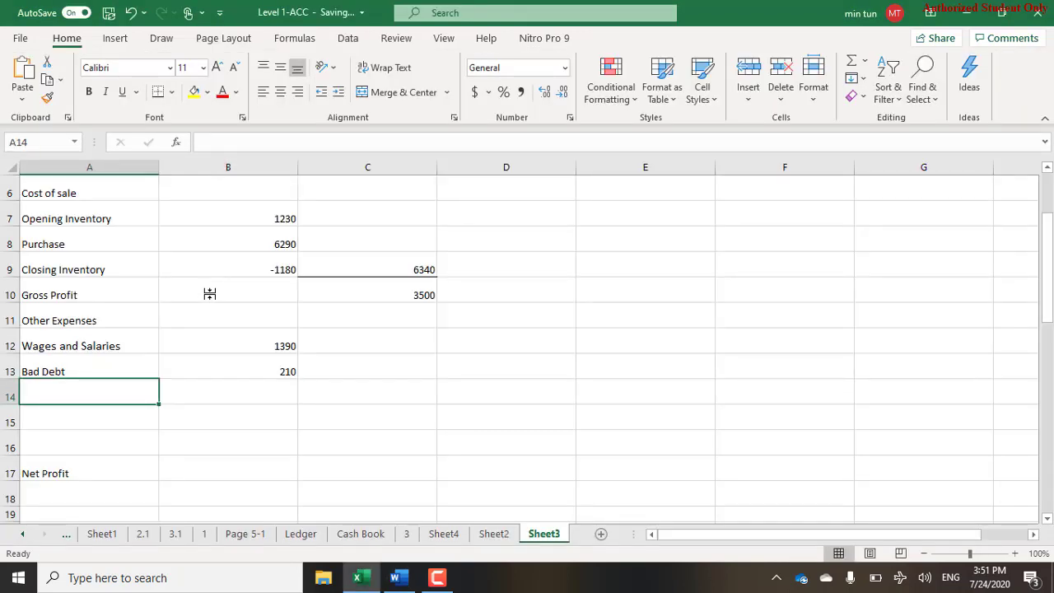
key(ctrl+v)
key(Right)
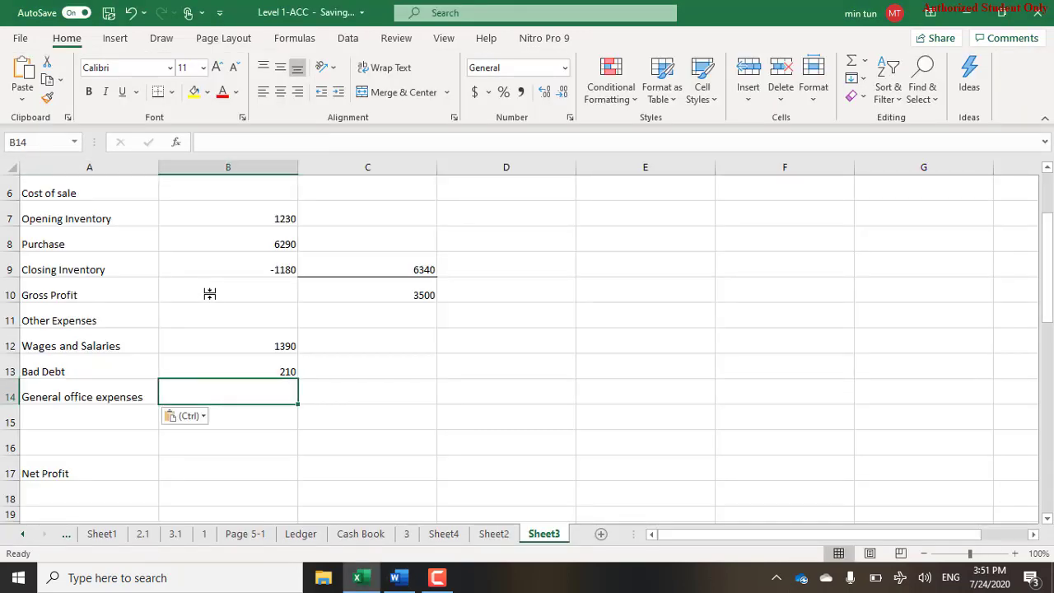
text(160)
key(Return)
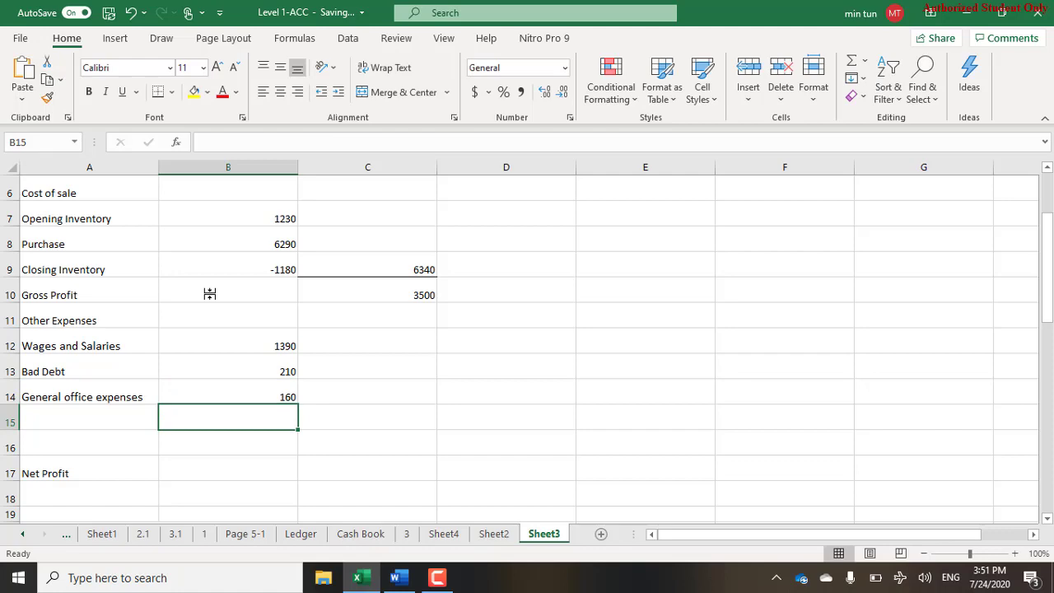
Copy the Rates and Insurance label from the Word trial balance and paste it into row 15 of the Excel statement.
key(alt+Tab)
key(Down)
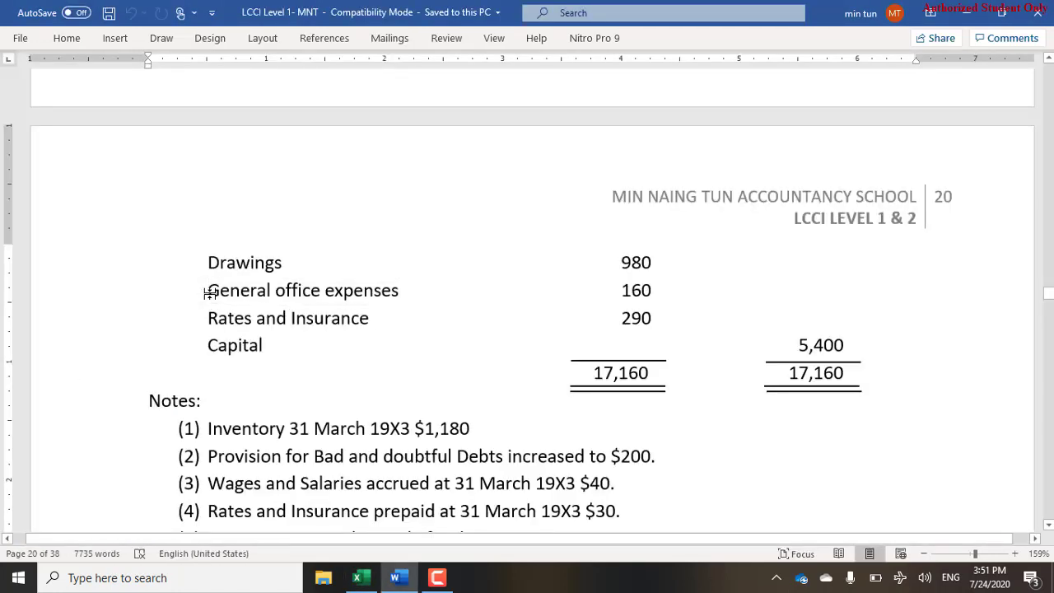
key(shift+Home)
key(ctrl+c)
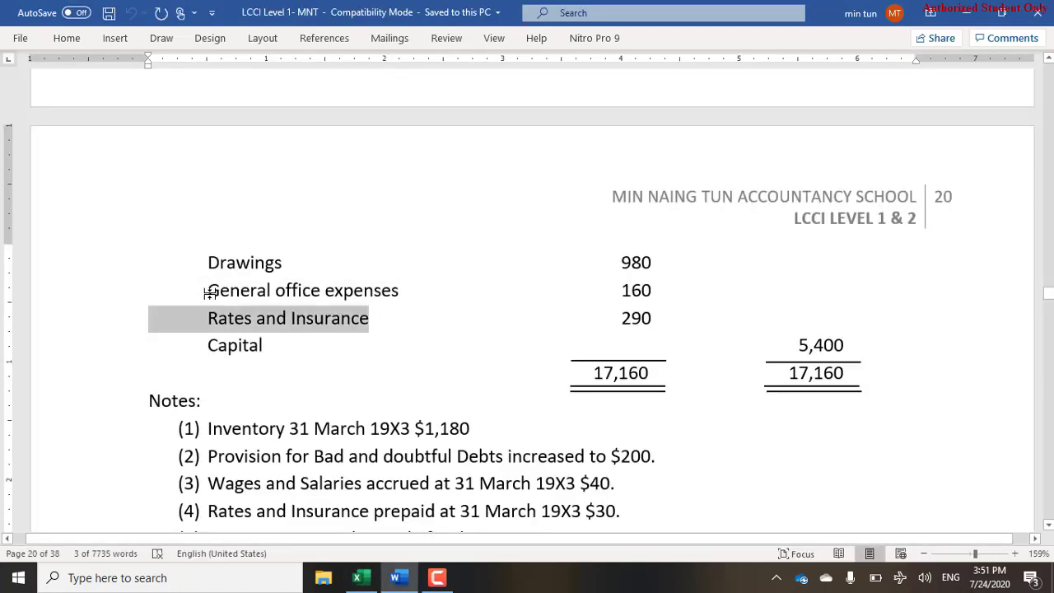
key(alt+Tab)
key(Left)
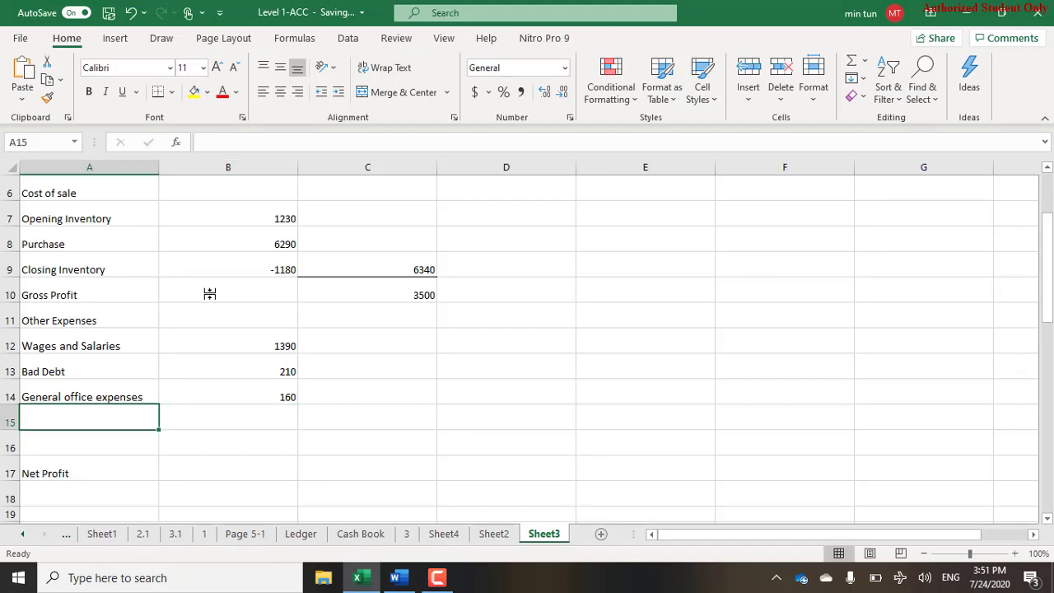
key(ctrl+v)
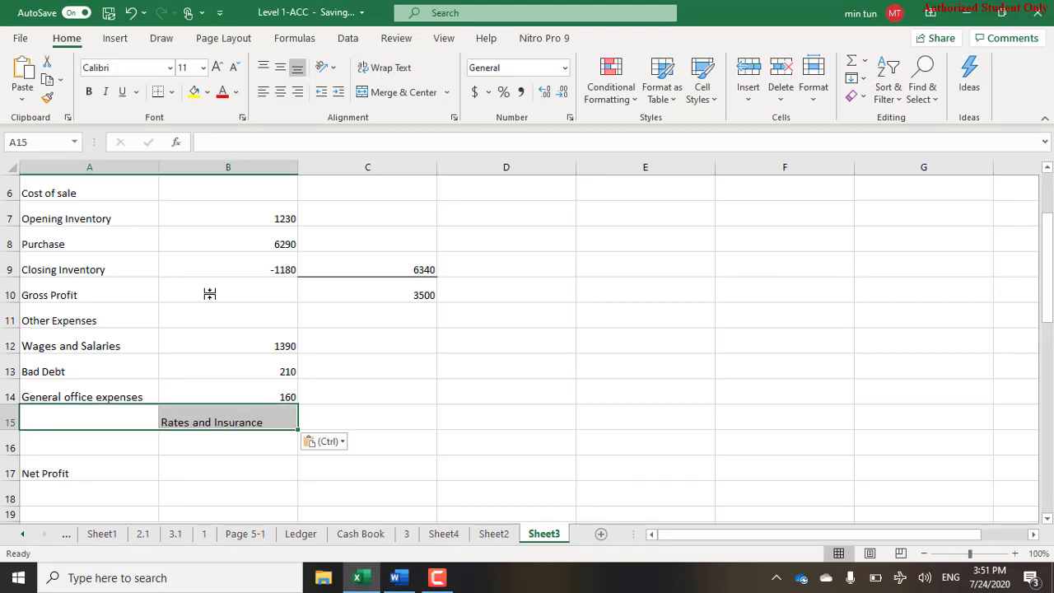
Move the Rates and Insurance label from B15 to A15 and enter 290 in B15.
key(Right)
key(ctrl+x)
key(Left)
key(ctrl+v)
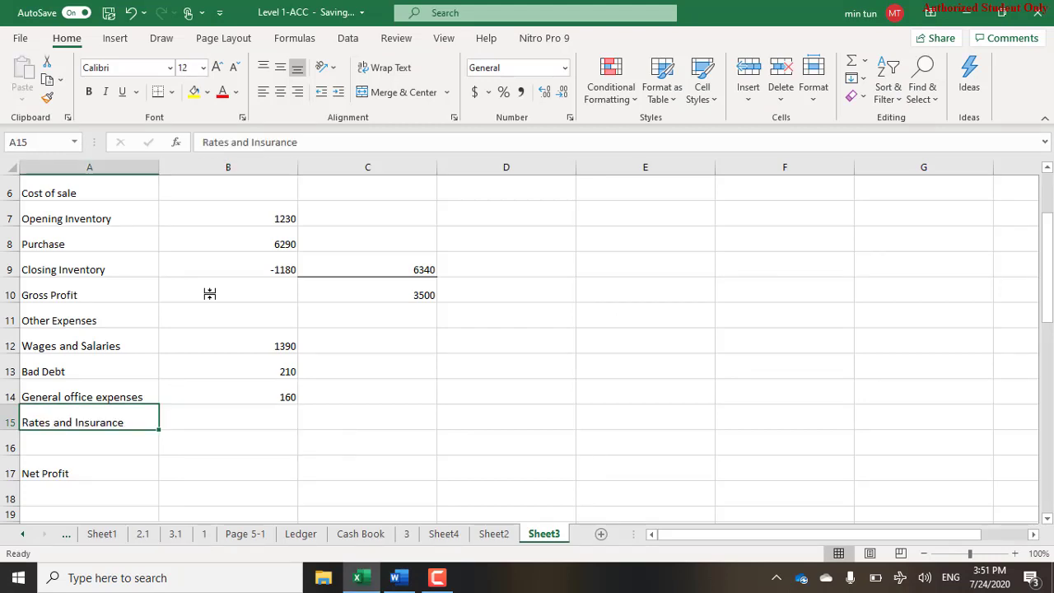
key(Right)
text(290)
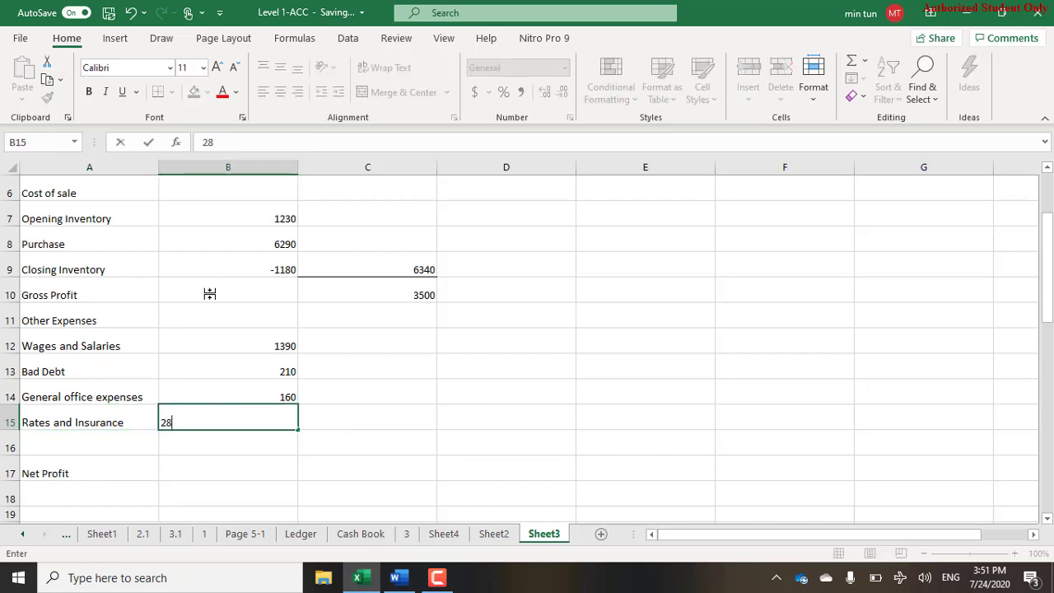
key(Return)
Check the notes below the trial balance in Word and label Excel cell A16 Increase in doubtful debt.
key(alt+Tab)
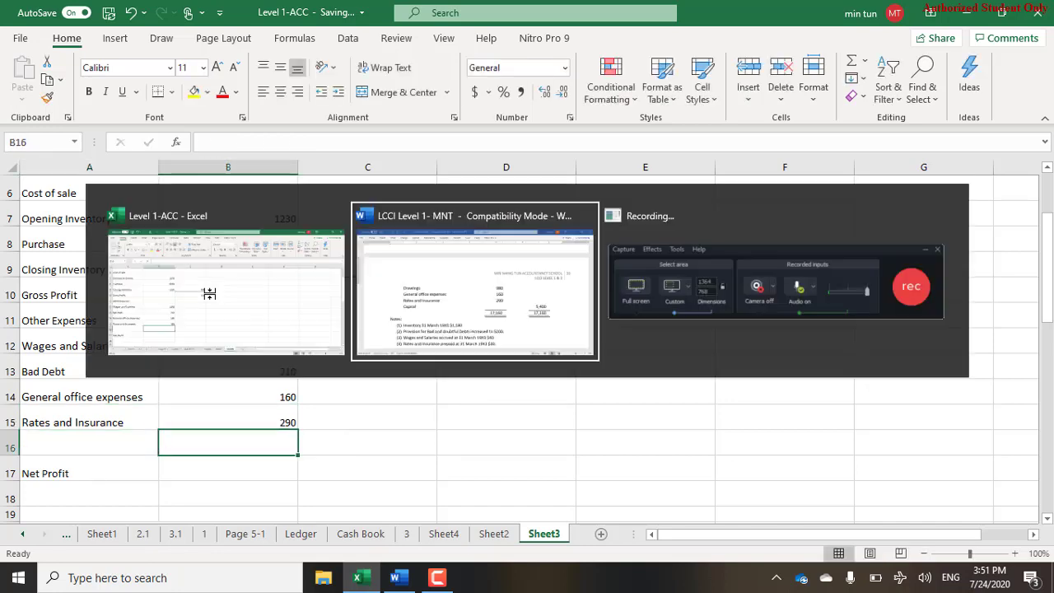
key(Right)
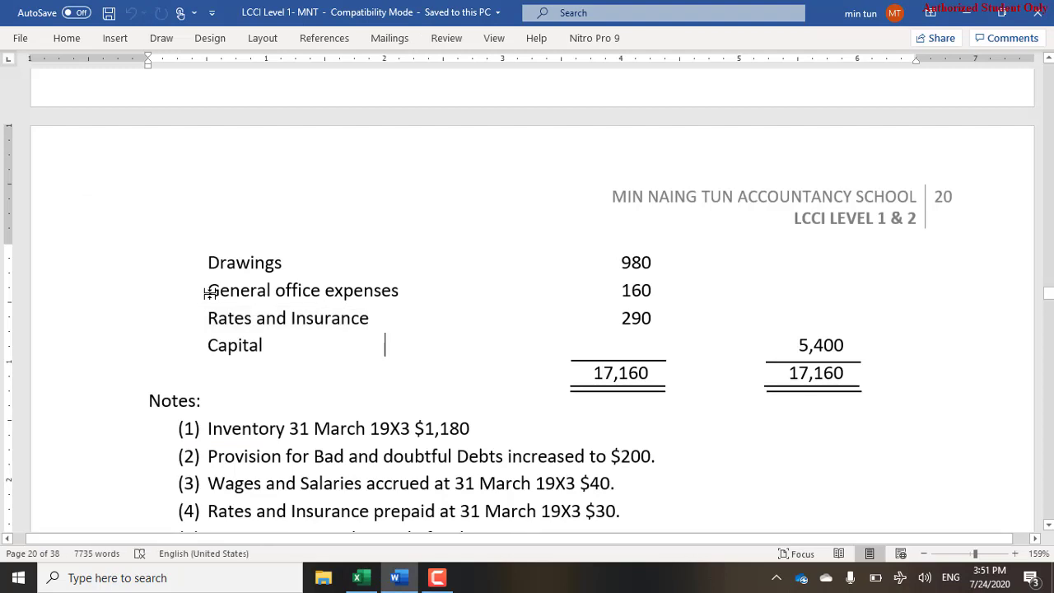
scroll(210, 292, down, 3)
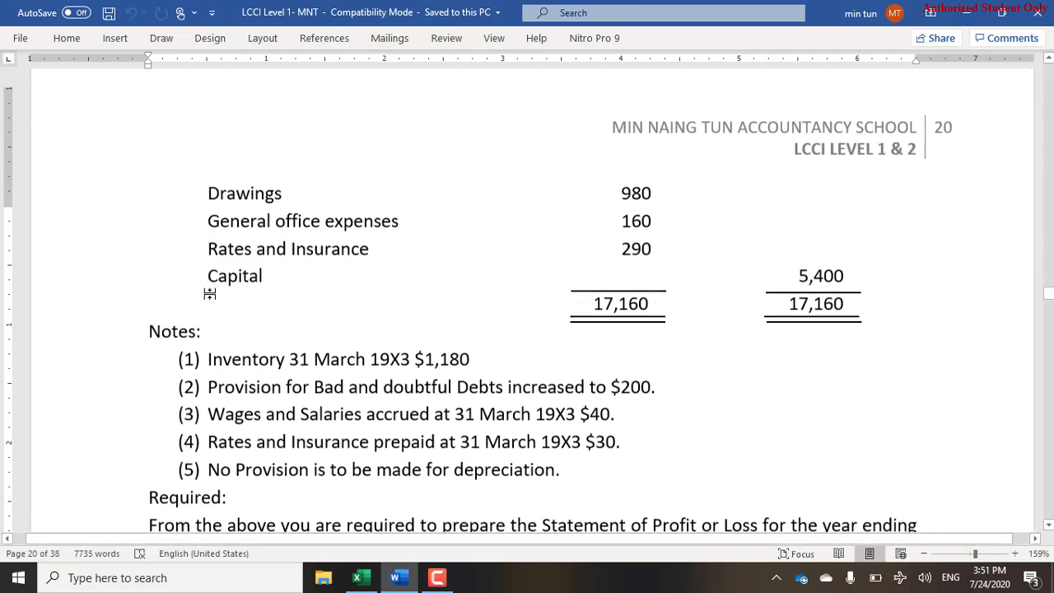
click(209, 325)
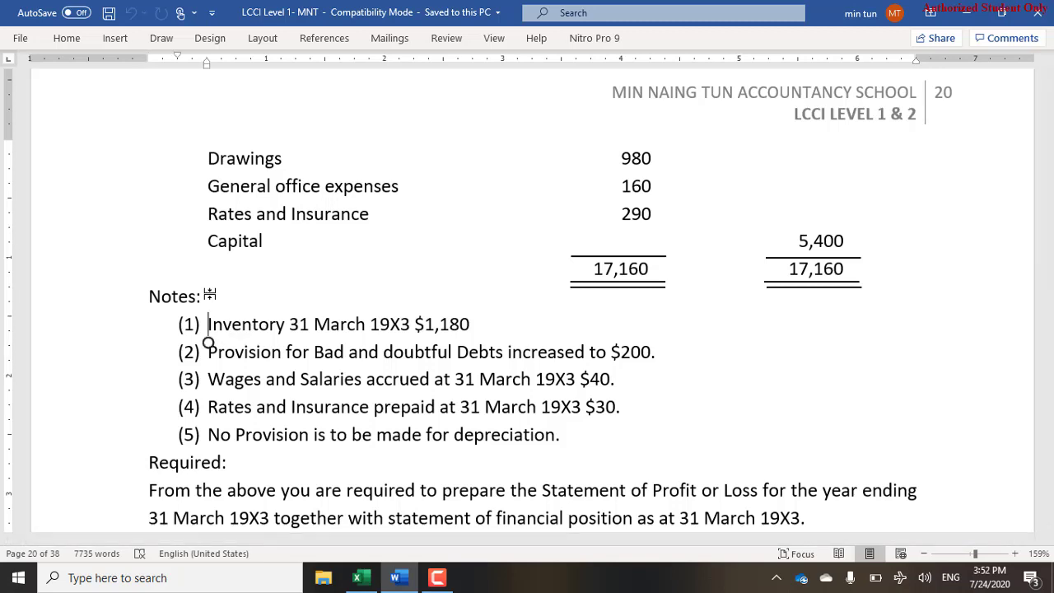
key(alt+Tab)
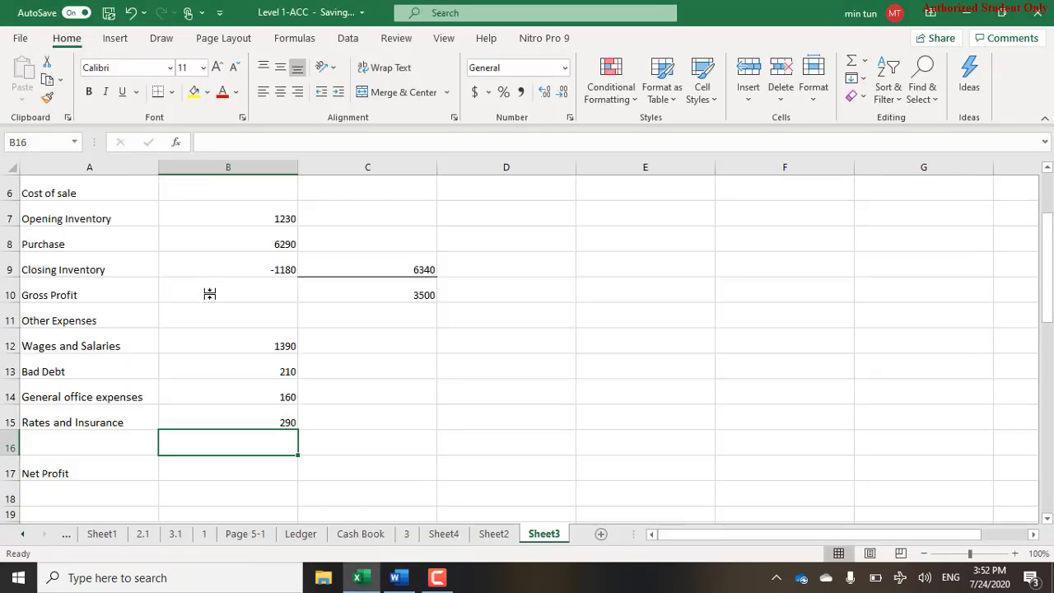
key(Left)
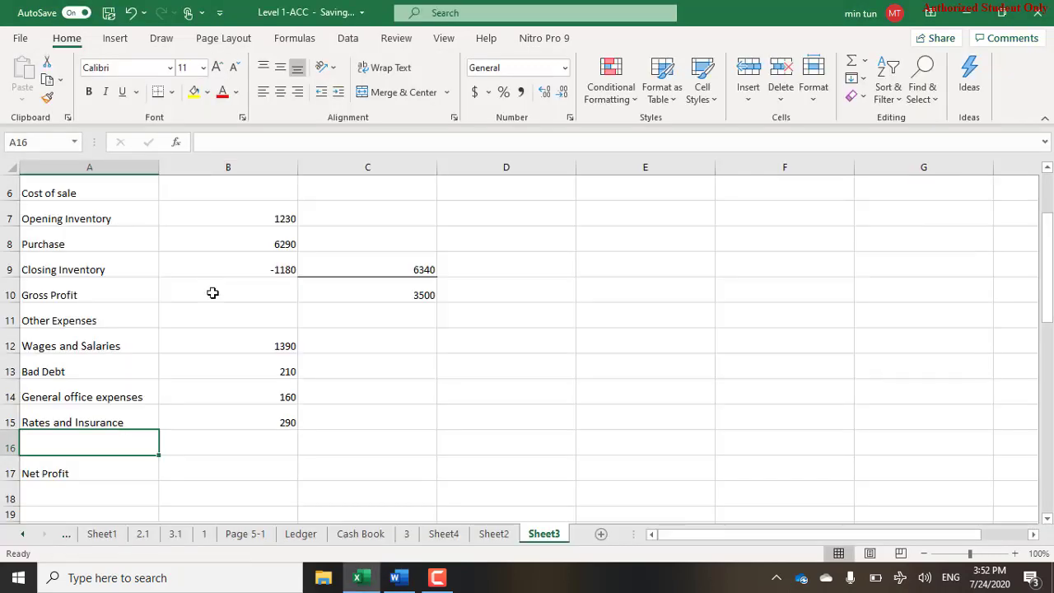
text(Incre)
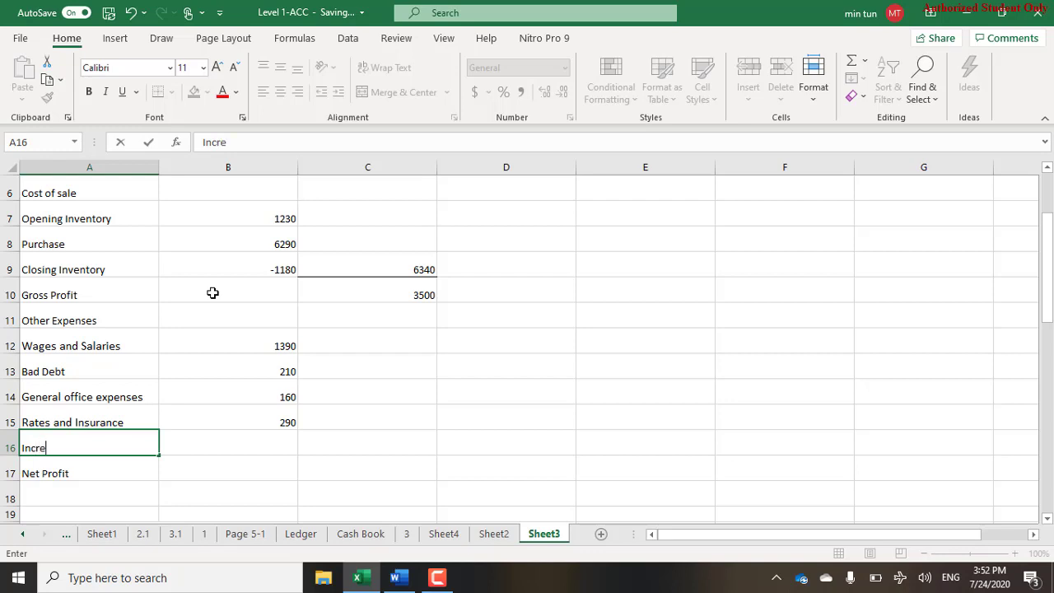
text(ase in dou)
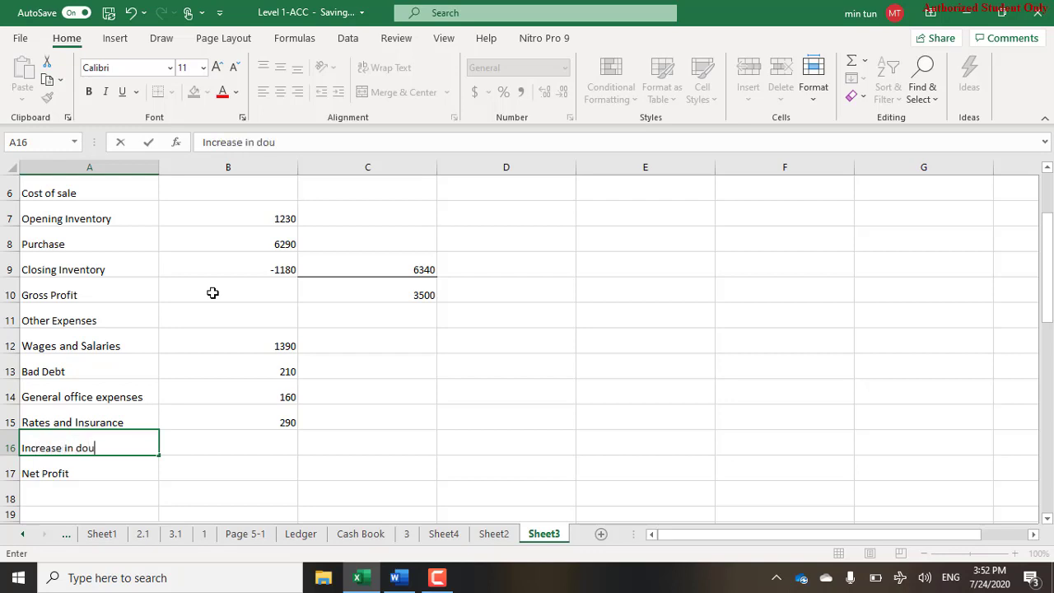
text(btful debt)
key(Tab)
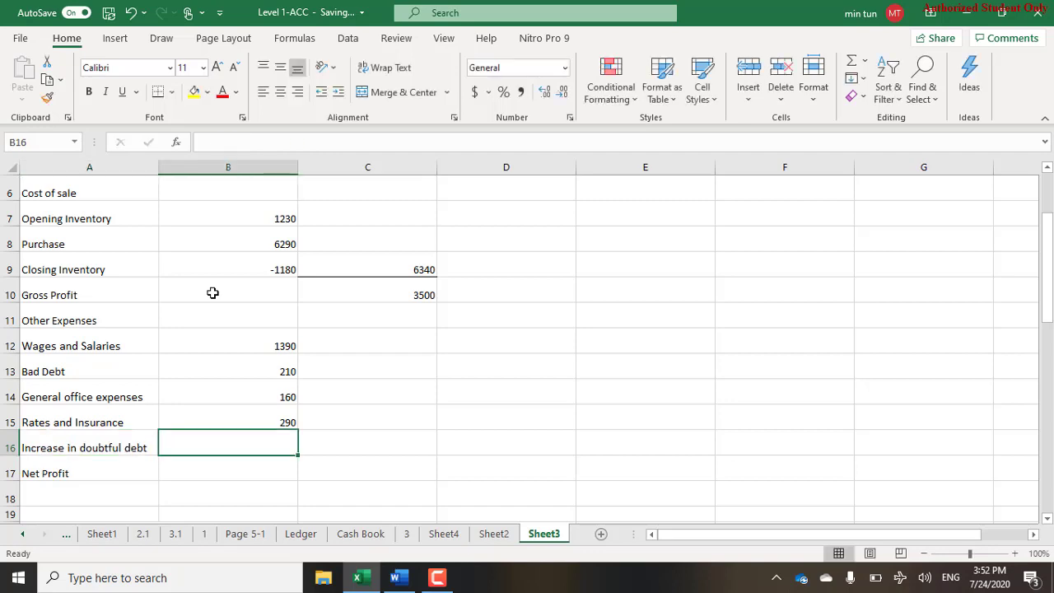
Calculate the increase in doubtful debt in B16 with the formula =200-180.
text(=200-)
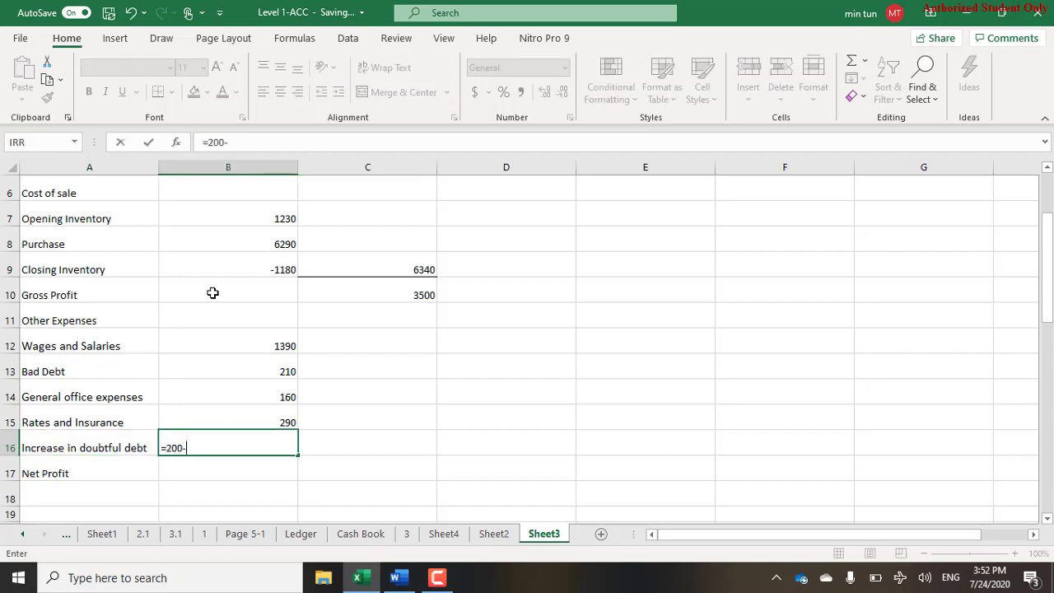
text(180)
key(Return)
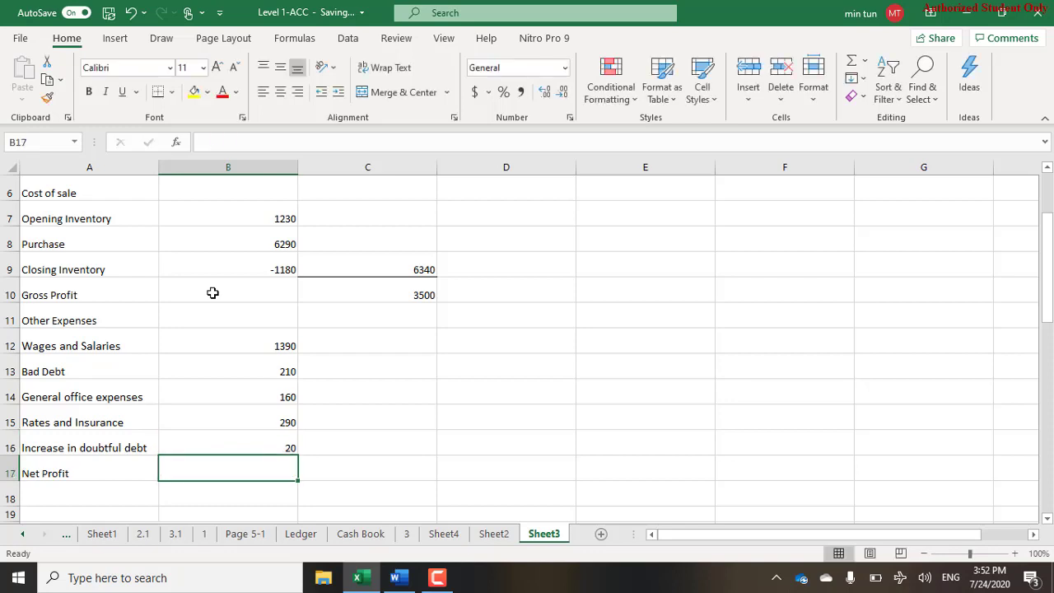
Insert a blank row above the Net Profit row.
key(shift+space)
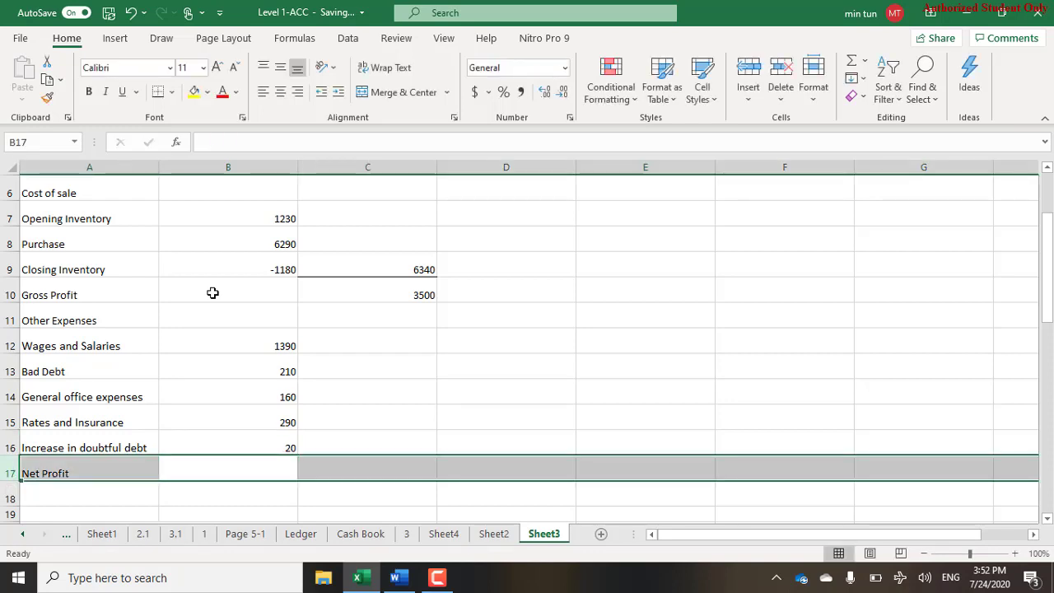
key(shift+F10)
key(i)
key(Left)
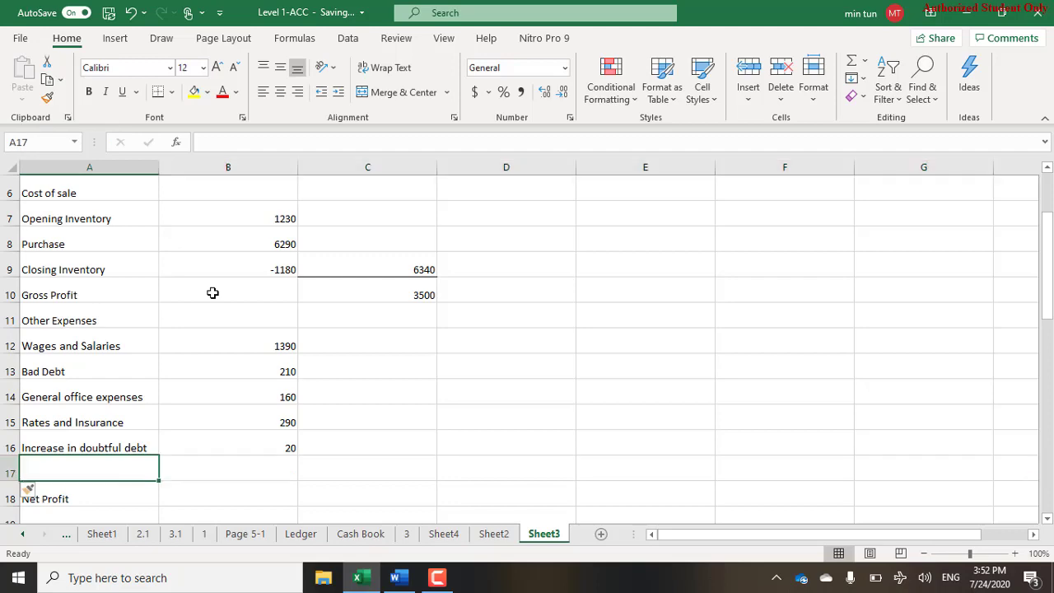
Check the accrued wages note in Word and change Wages and Salaries in Excel cell B12 to =1390+40.
key(alt+Tab)
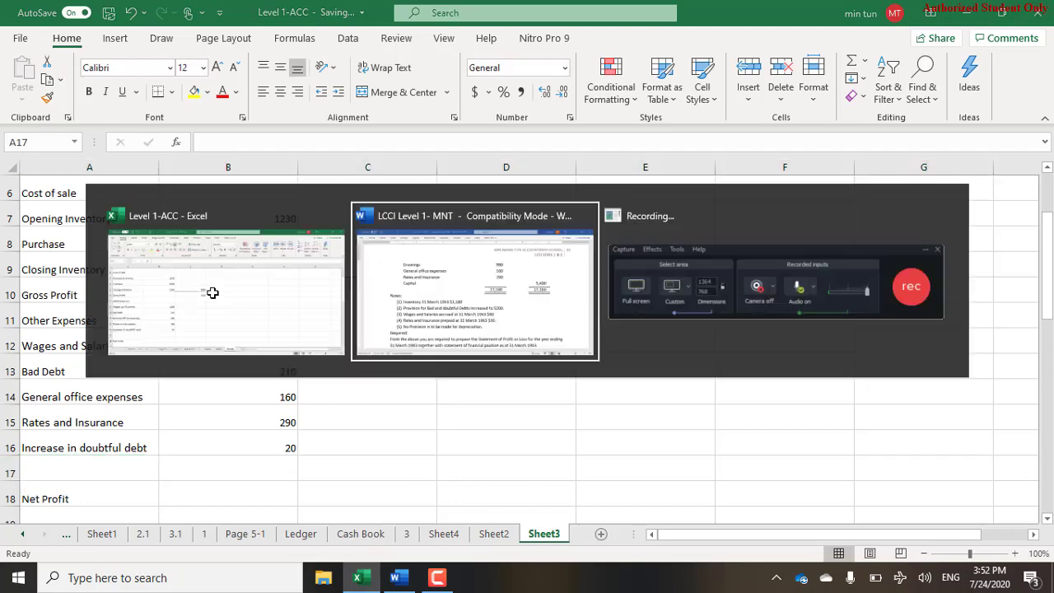
click(208, 350)
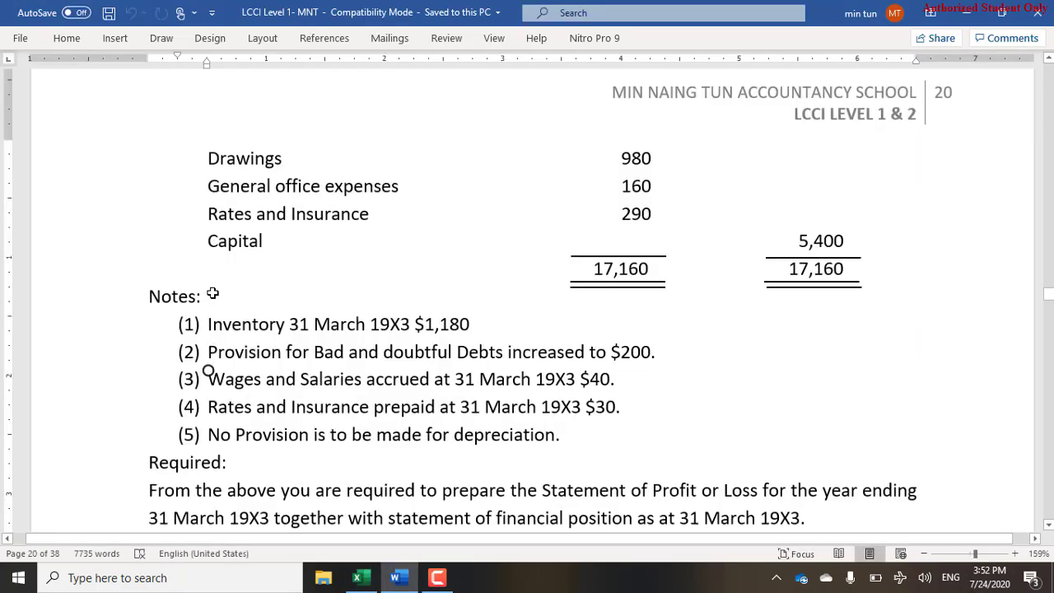
click(208, 374)
key(alt+Tab)
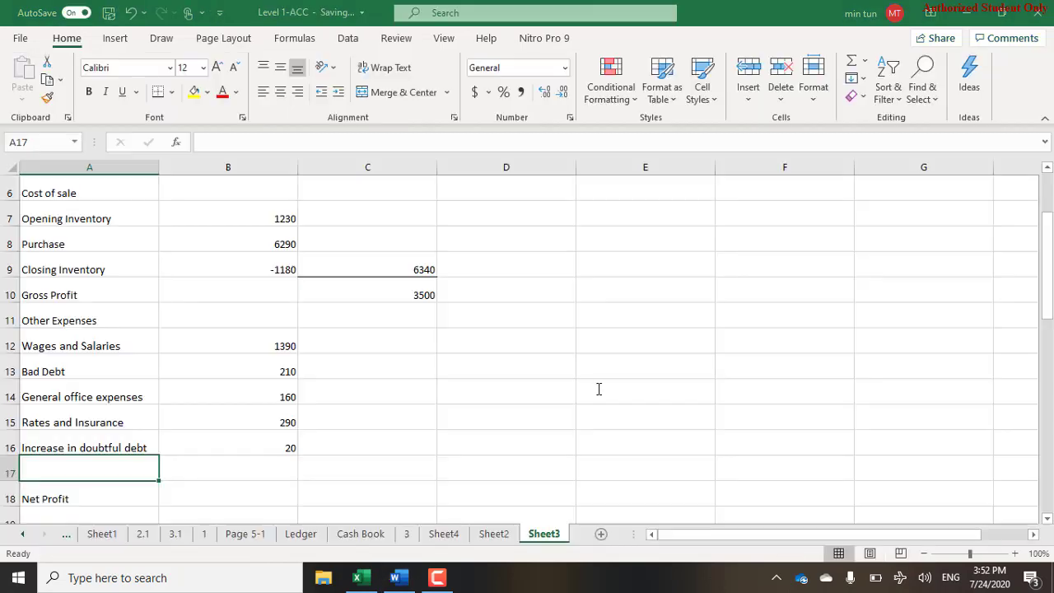
key(Up)
key(Up)
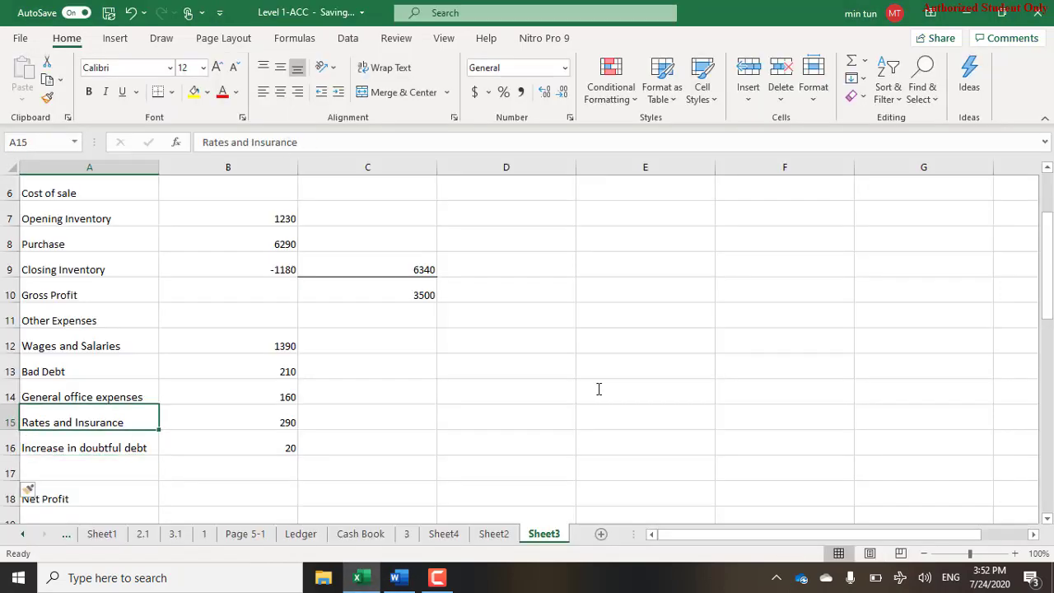
key(Up)
key(Up)
key(Up)
key(Right)
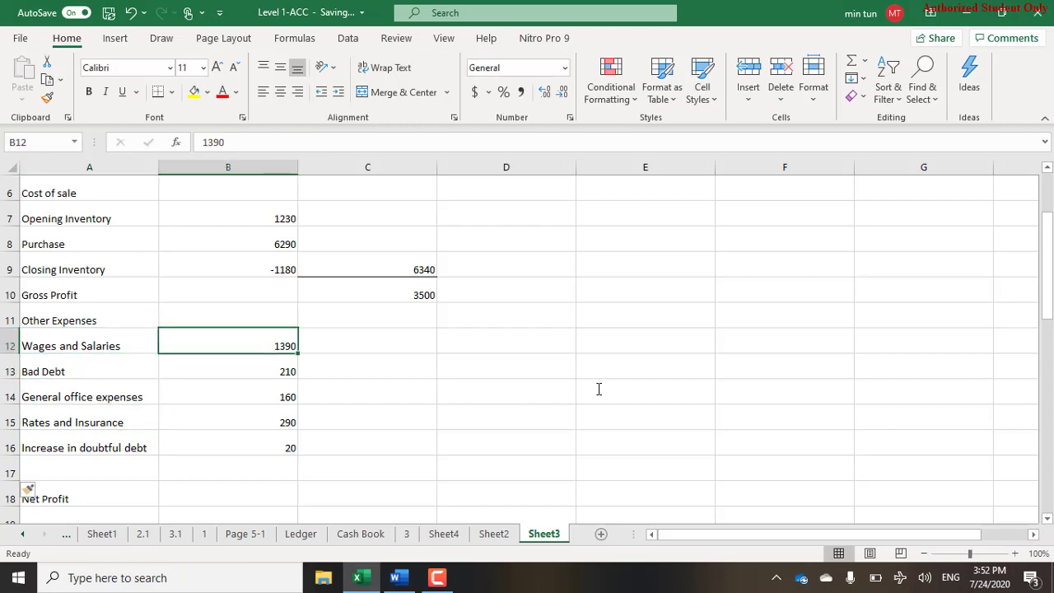
key(F2)
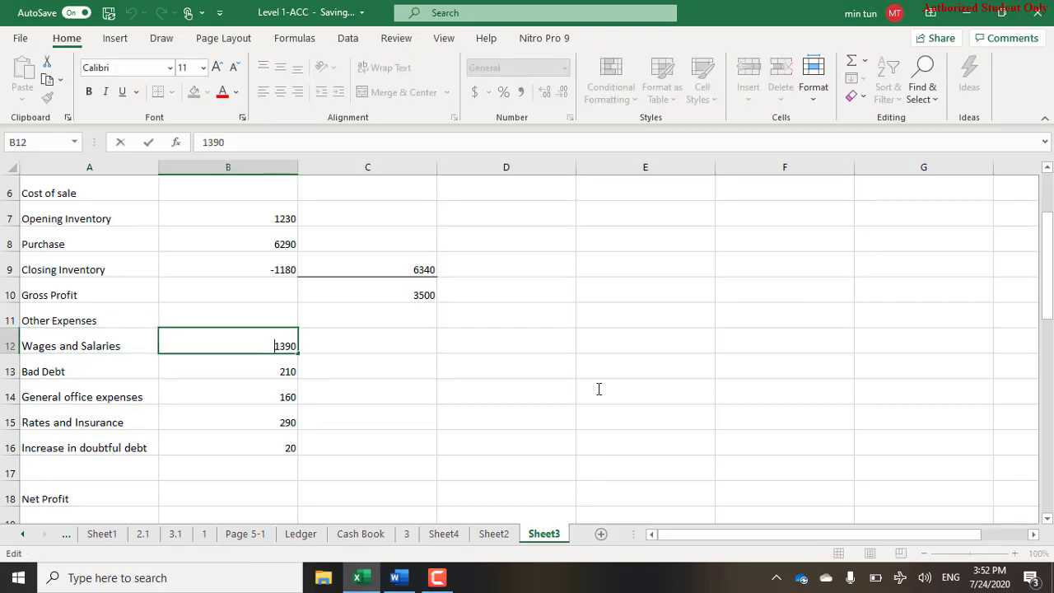
key(Home)
text(=)
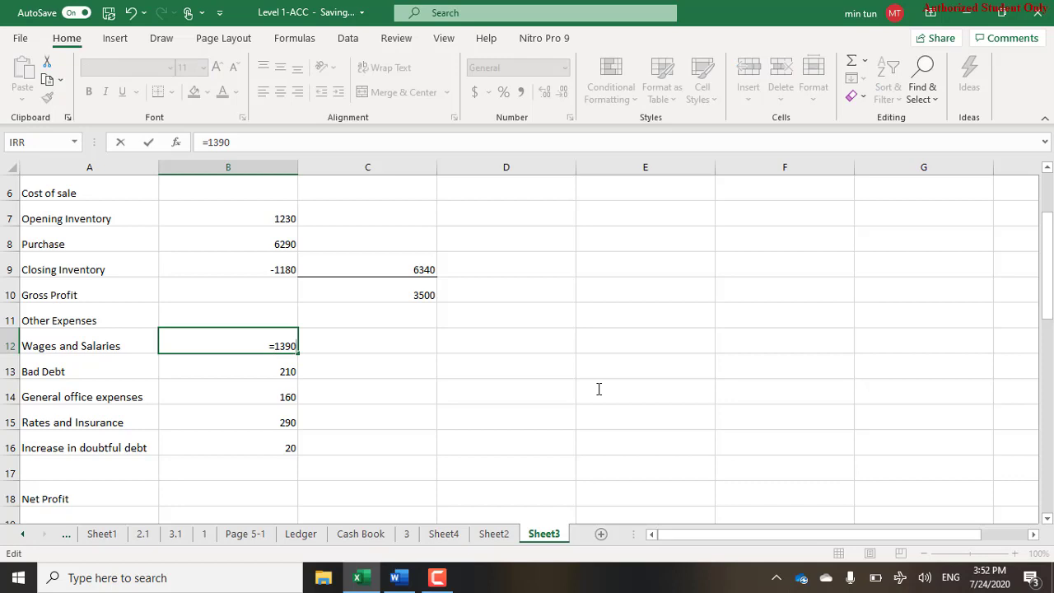
text(+40)
key(Return)
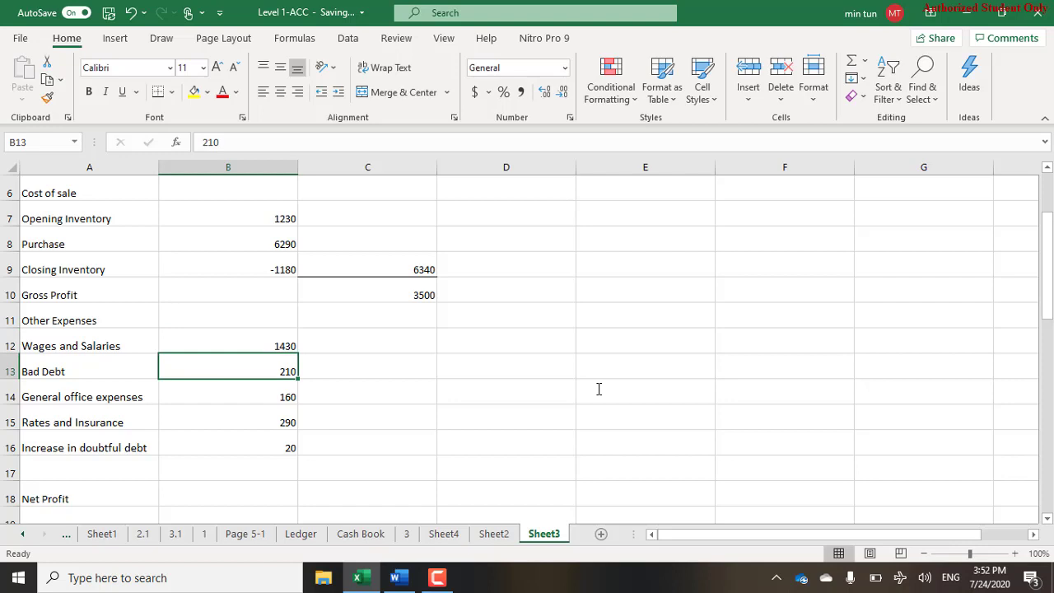
Check the prepaid rates and insurance note in Word and change Excel cell B15 to =290-30.
key(alt+Tab)
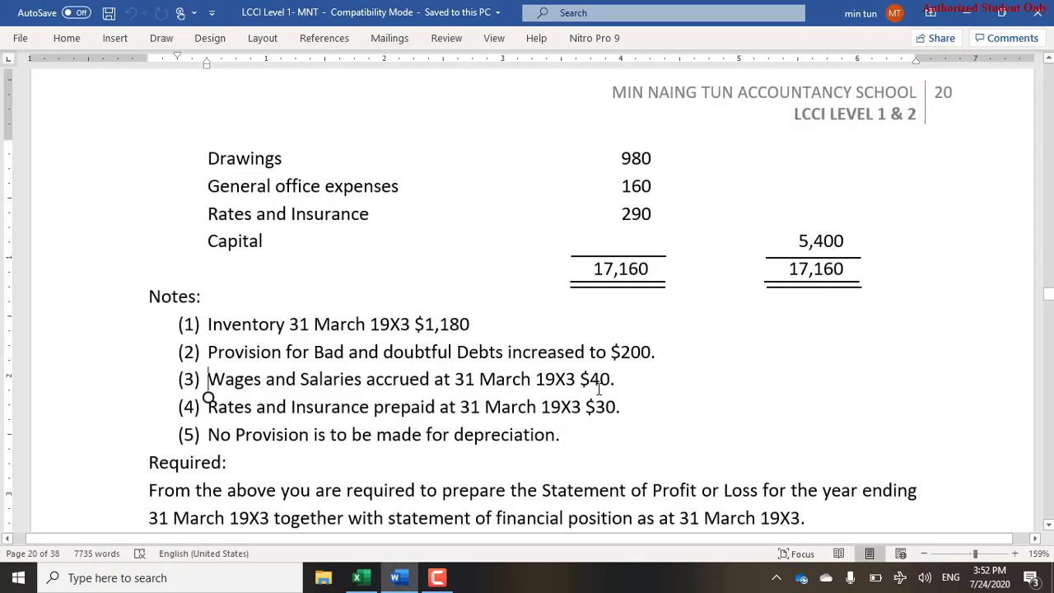
key(Down)
key(shift+Down)
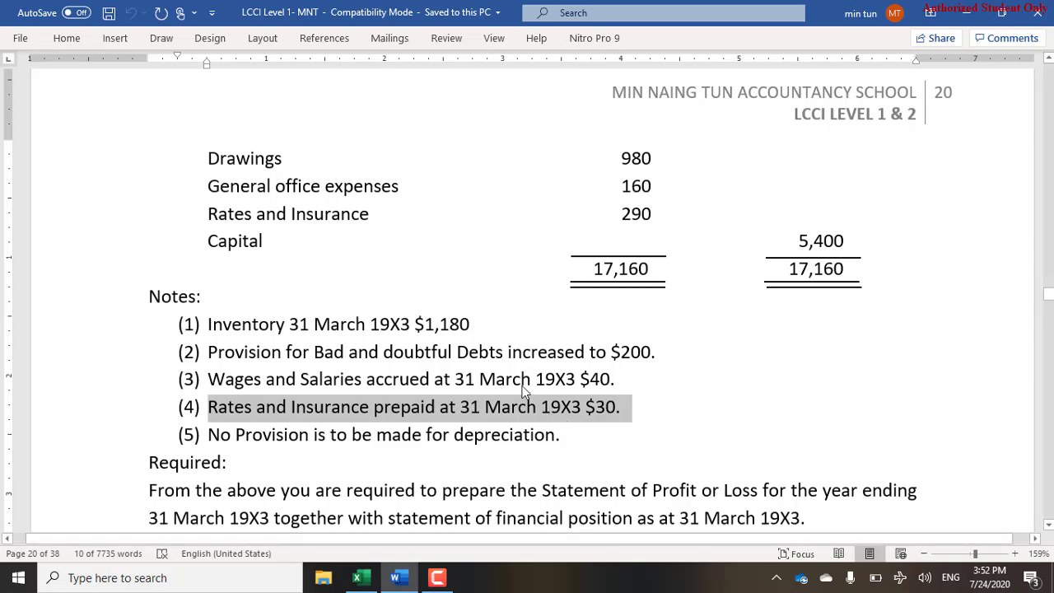
key(alt+Tab)
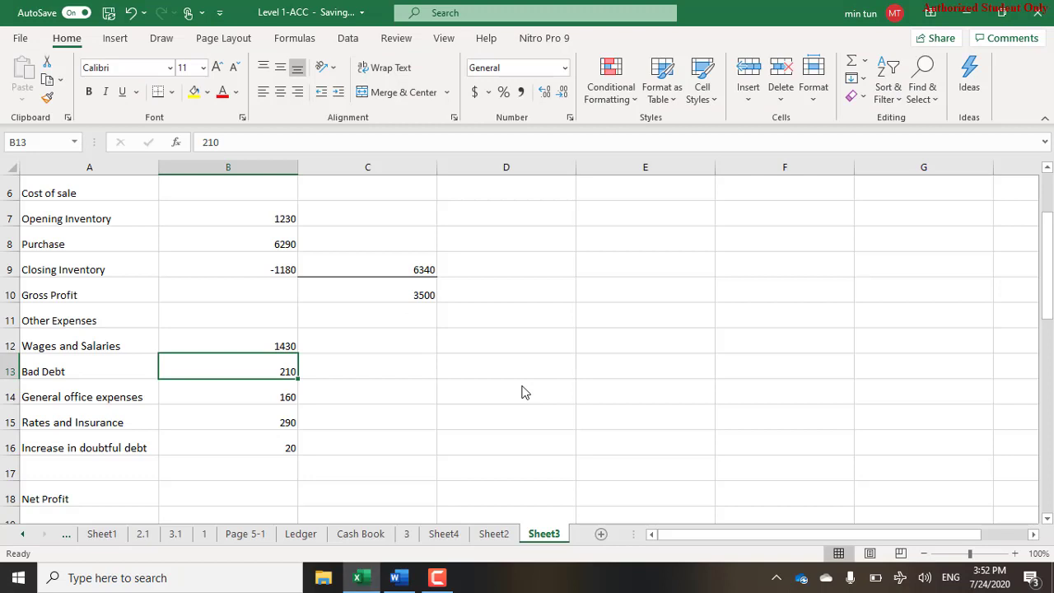
key(Down)
key(Down)
key(F2)
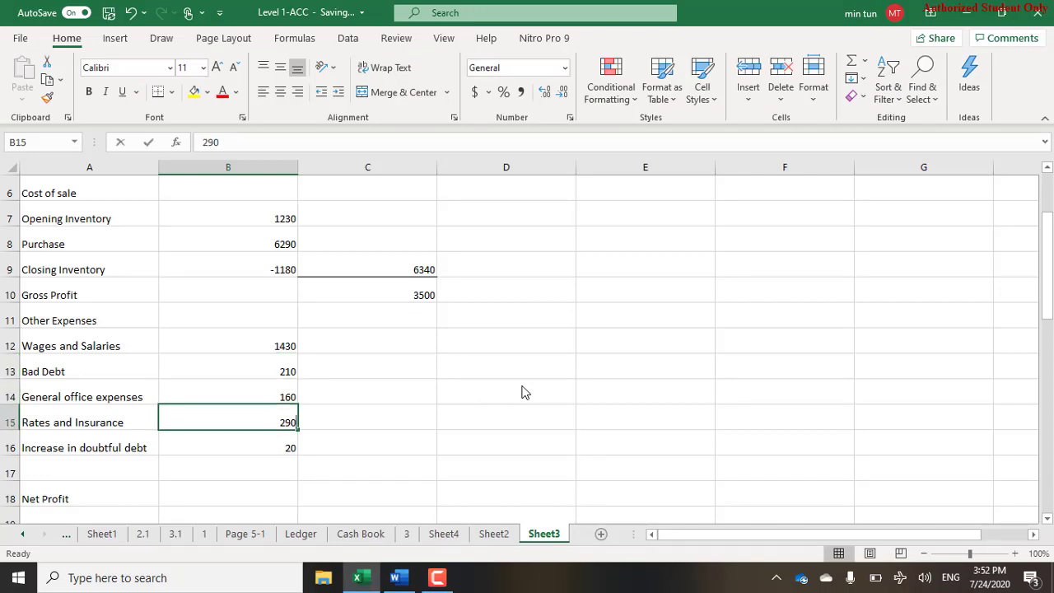
key(Home)
text(=)
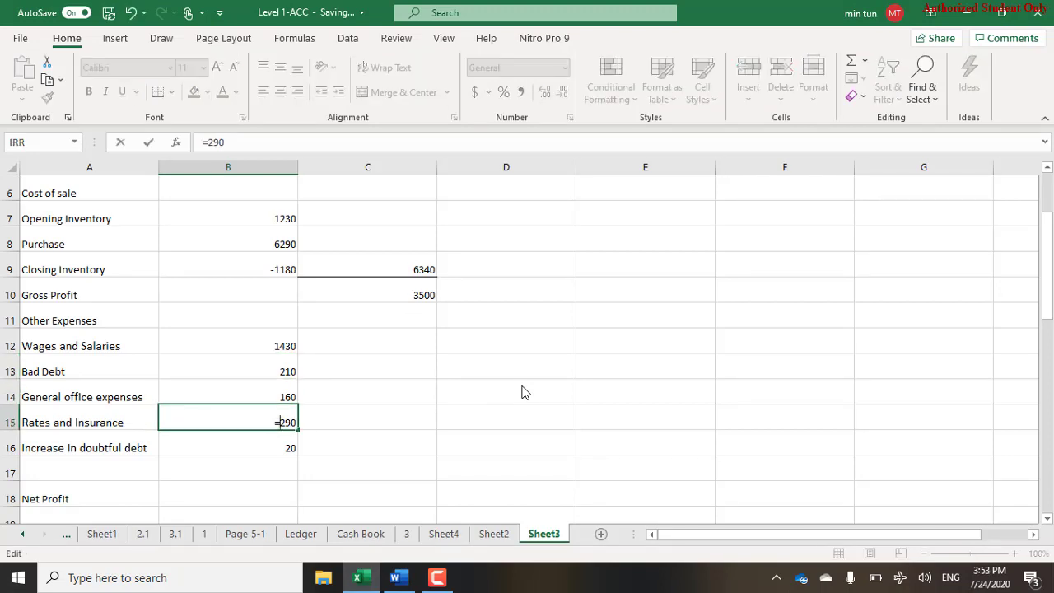
key(End)
text(-30)
key(Return)
Recheck the notes in Word and sum the other expenses B12:B16 in Excel cell C16.
key(alt+Tab)
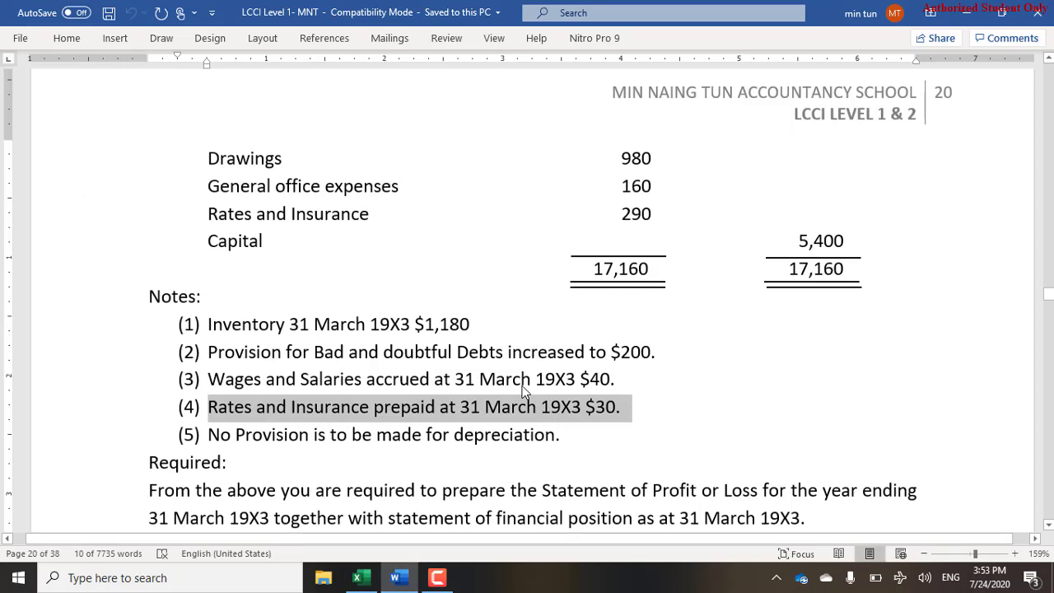
key(alt+Tab)
key(alt+Tab)
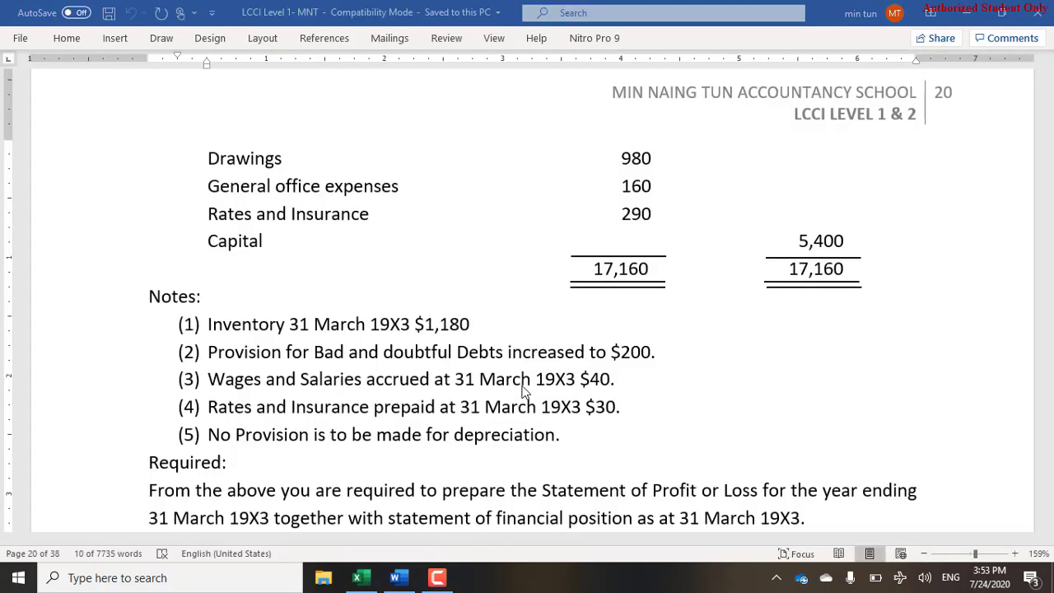
key(alt+Tab)
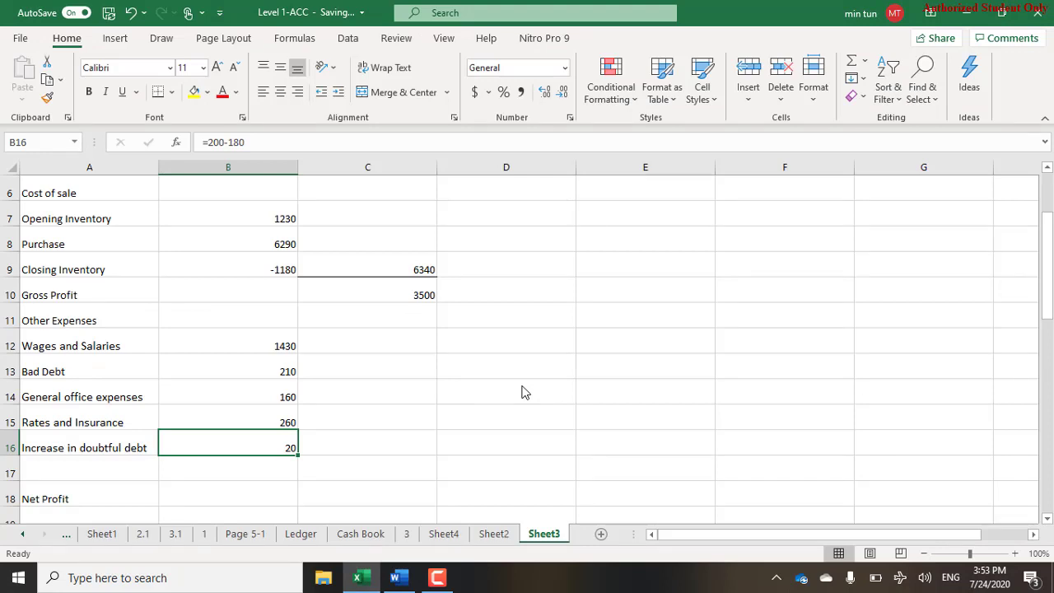
key(Right)
key(alt+equal)
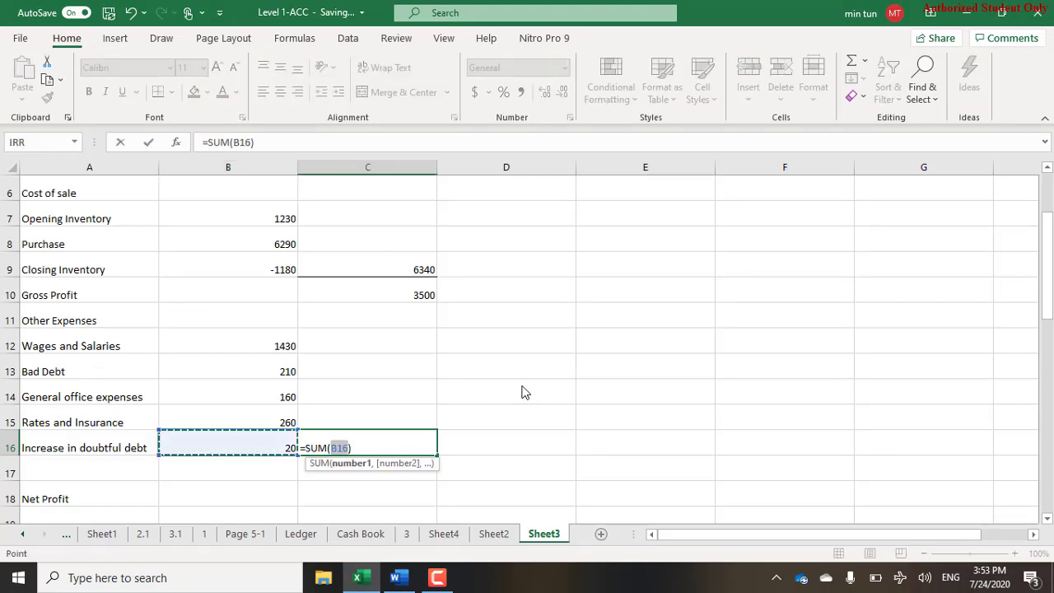
key(shift+Up)
key(shift+Up)
key(shift+Up)
key(shift+Up)
key(Return)
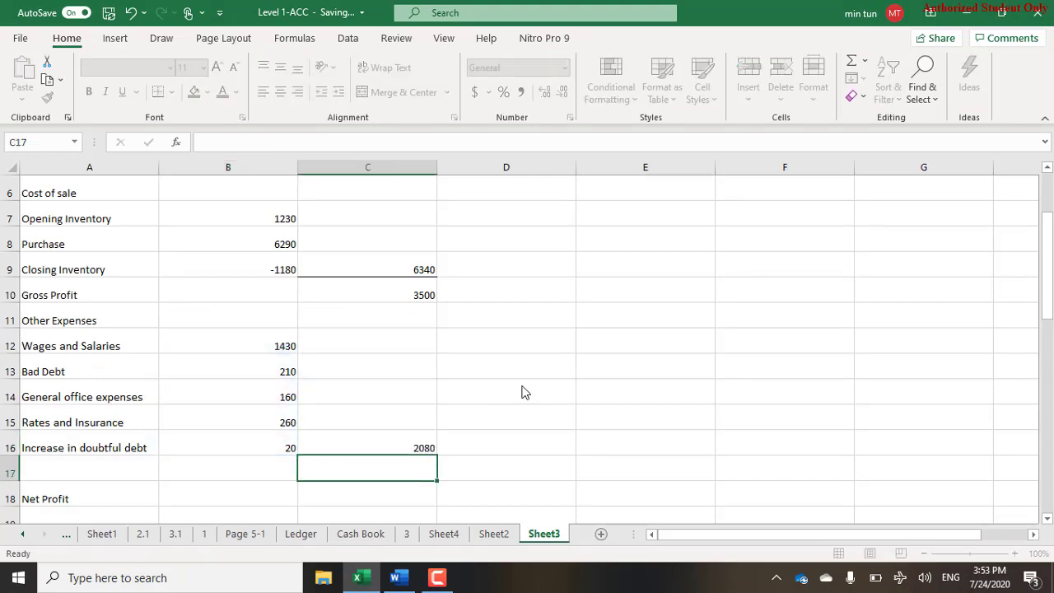
Move the Net Profit label from A18 up to A17.
key(Down)
key(Left)
key(Left)
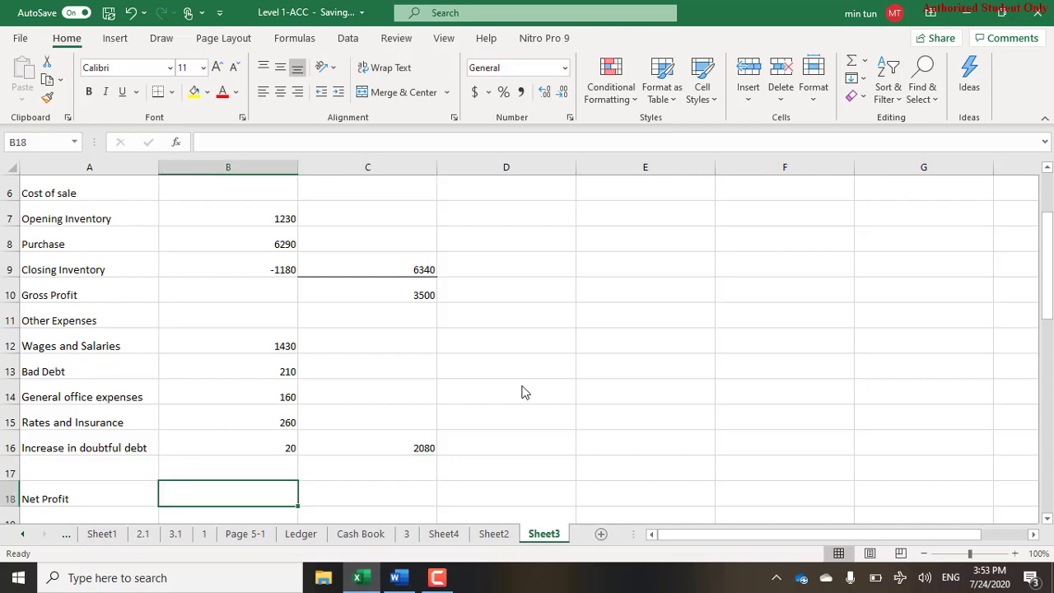
key(Right)
key(Right)
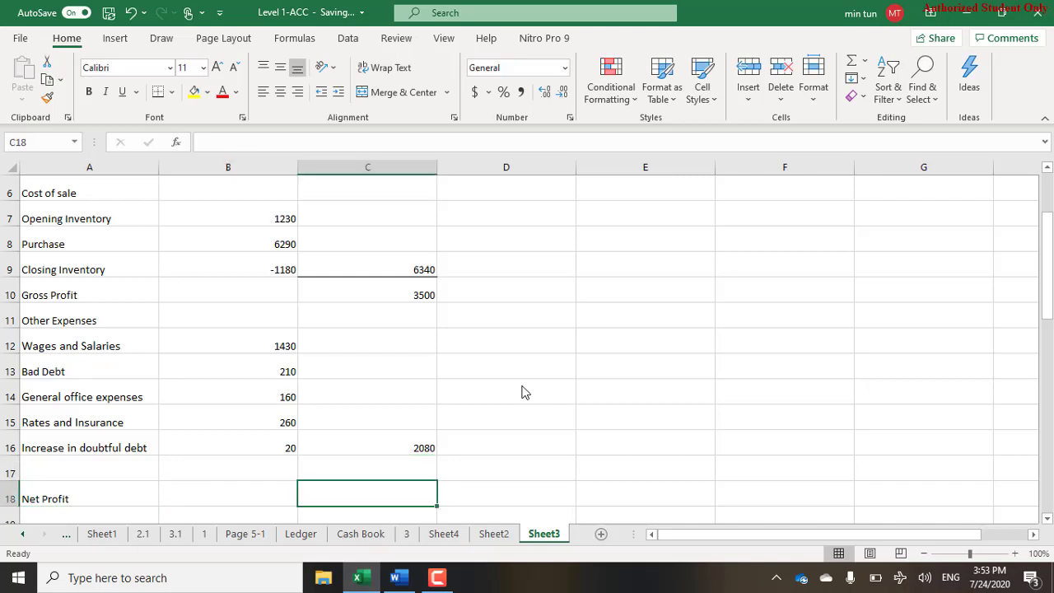
key(Left)
key(Left)
key(ctrl+x)
key(Up)
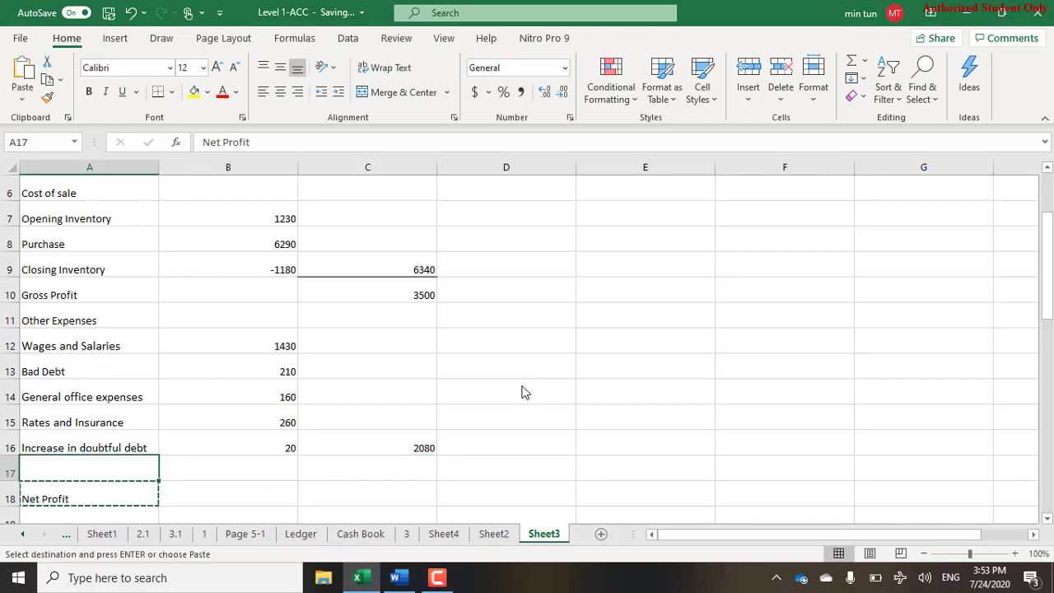
key(ctrl+v)
Calculate the net profit in C17 with the formula =C10-C16.
key(Right)
key(Right)
text(=)
key(Up)
key(Up)
key(Up)
key(Up)
key(Up)
key(Up)
key(Up)
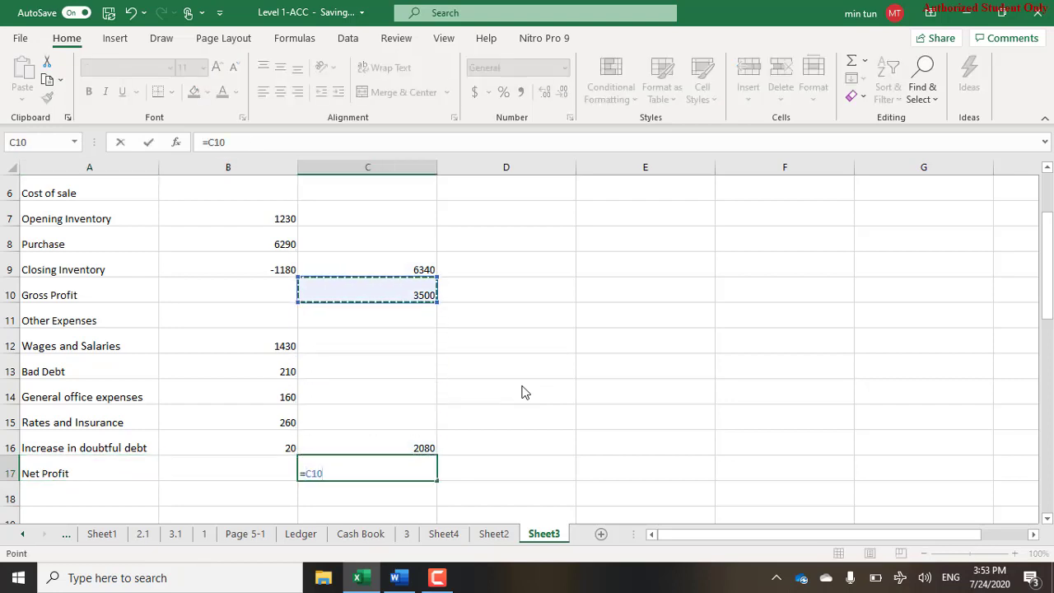
text(-)
key(Up)
key(Return)
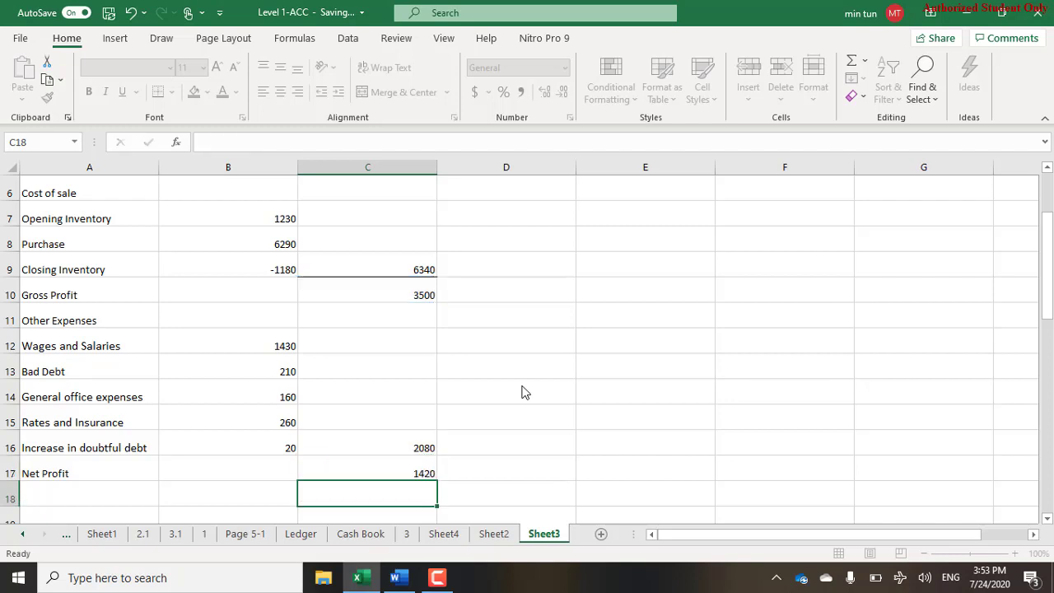
Add a bottom border to B16 and a top and double bottom border to the net profit in C17.
key(Up)
key(Left)
key(Up)
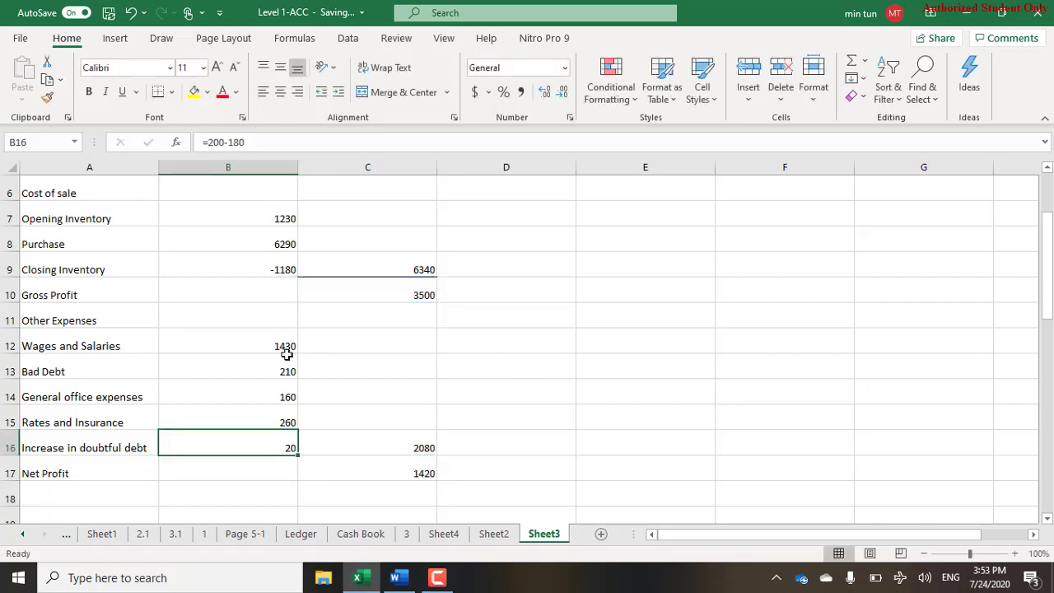
key(Right)
key(Down)
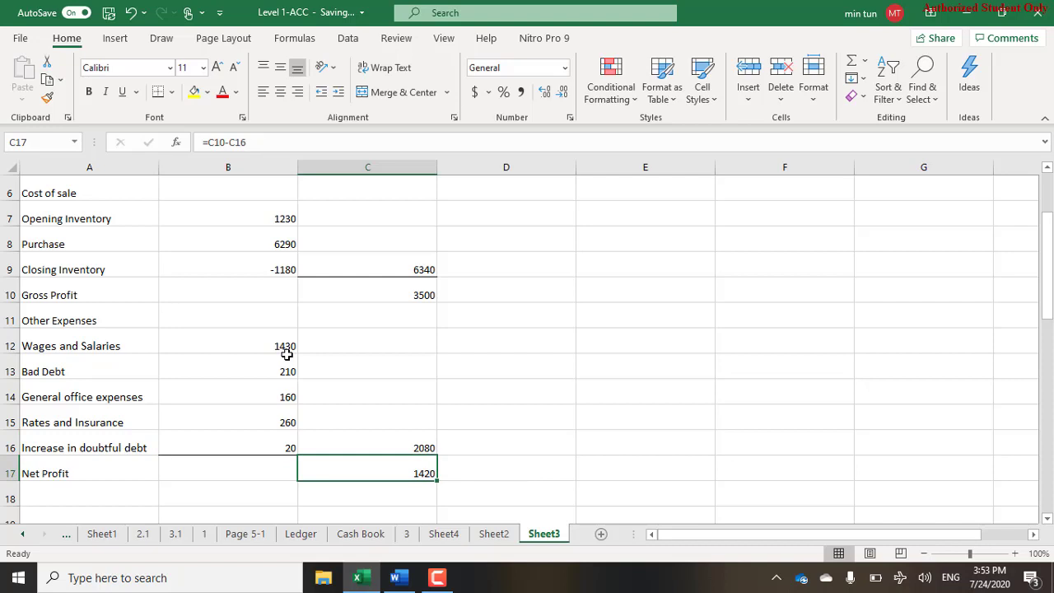
click(172, 91)
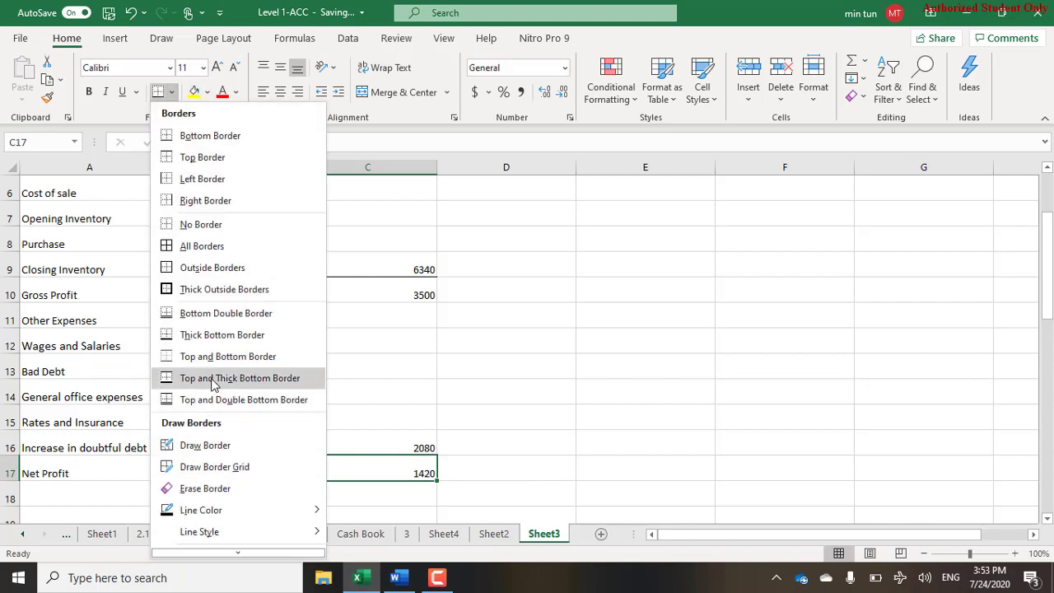
click(197, 400)
click(454, 421)
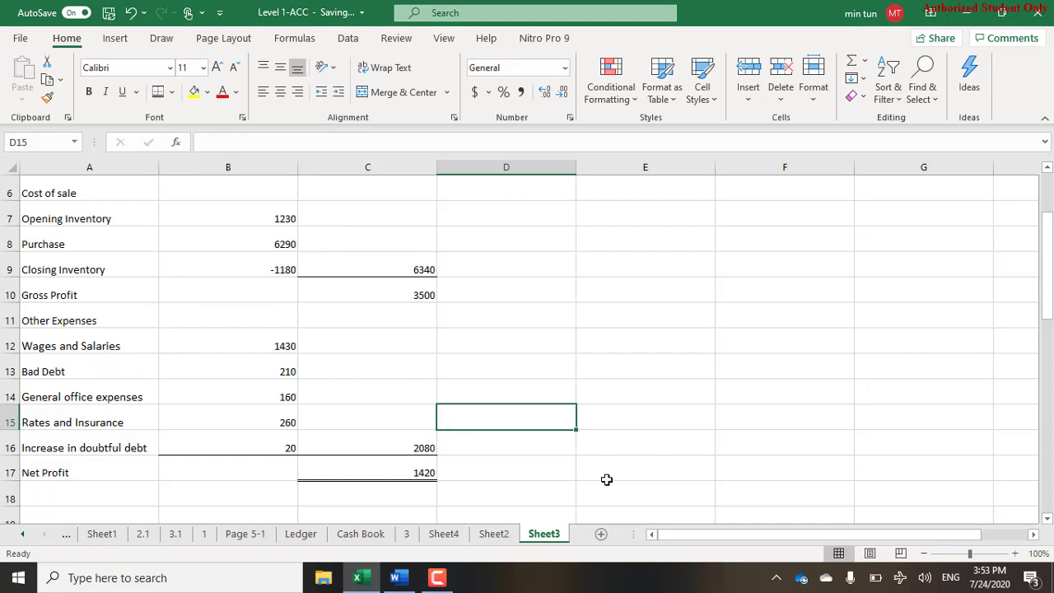
Check the reporting date in Word and change Excel cell A21 to Statement of Financial Position as at 31 March 19X3.
scroll(605, 479, down, 3)
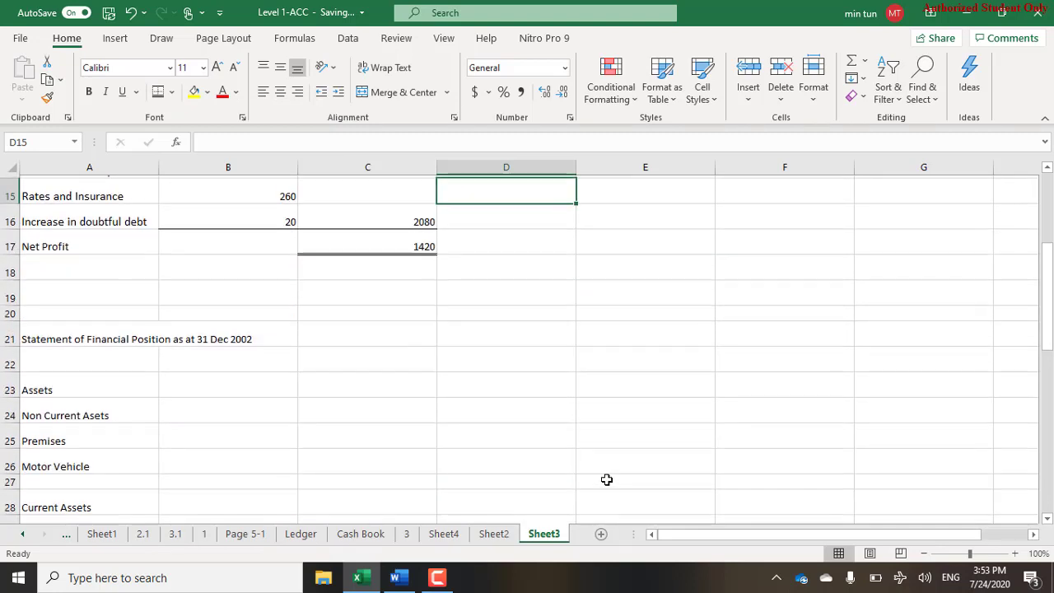
click(89, 336)
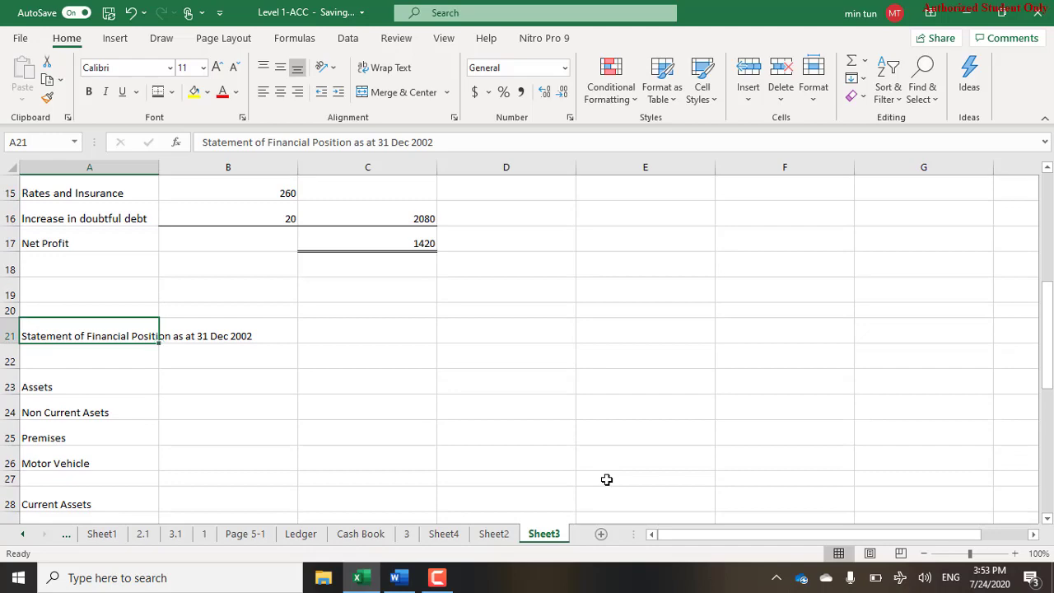
key(alt+Tab)
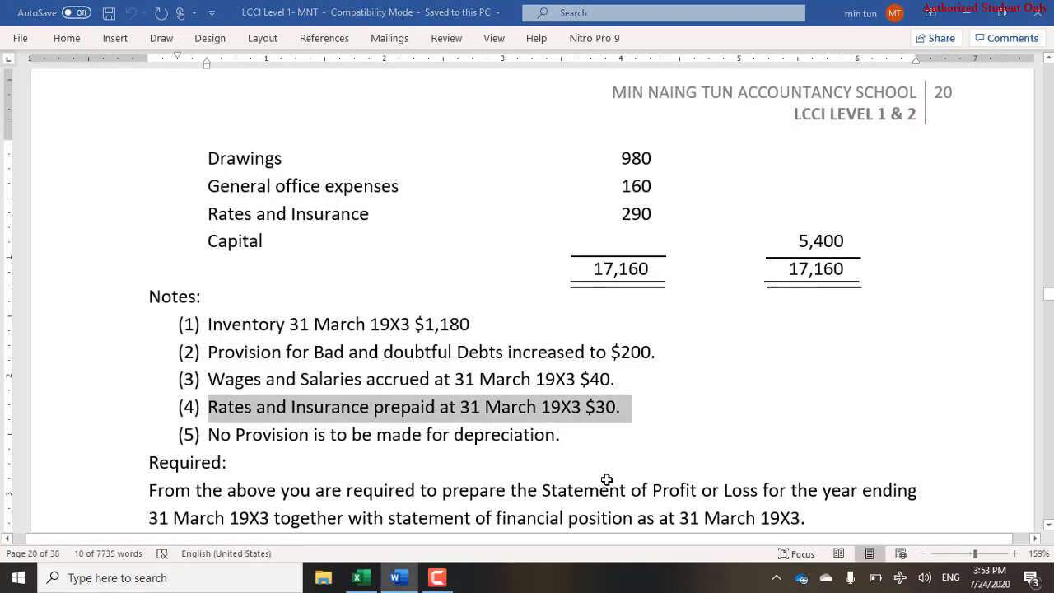
key(alt+Tab)
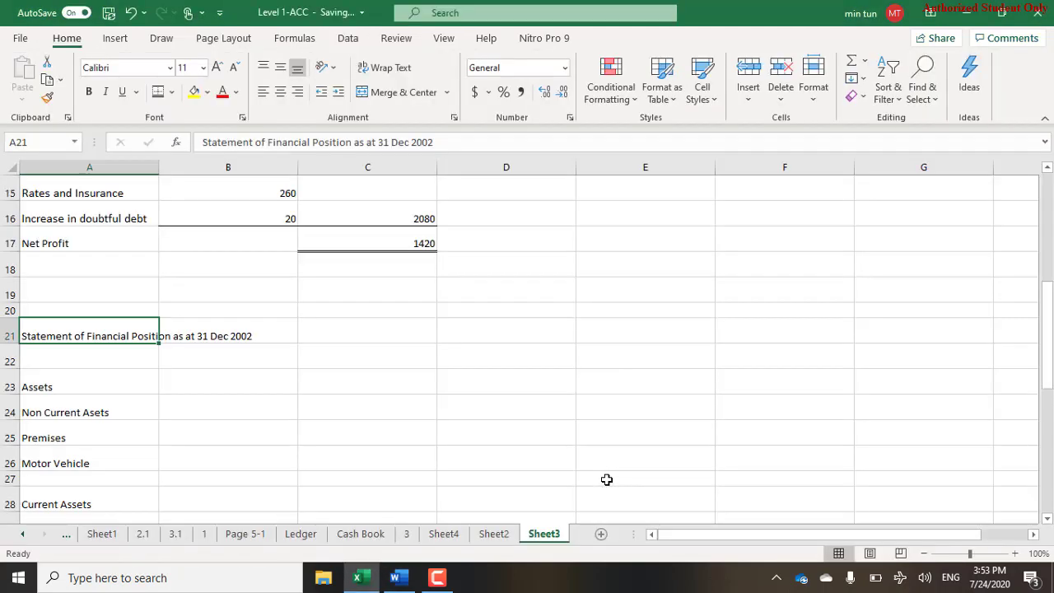
click(510, 142)
key(BackSpace)
key(BackSpace)
key(BackSpace)
key(BackSpace)
key(BackSpace)
key(BackSpace)
key(BackSpace)
key(BackSpace)
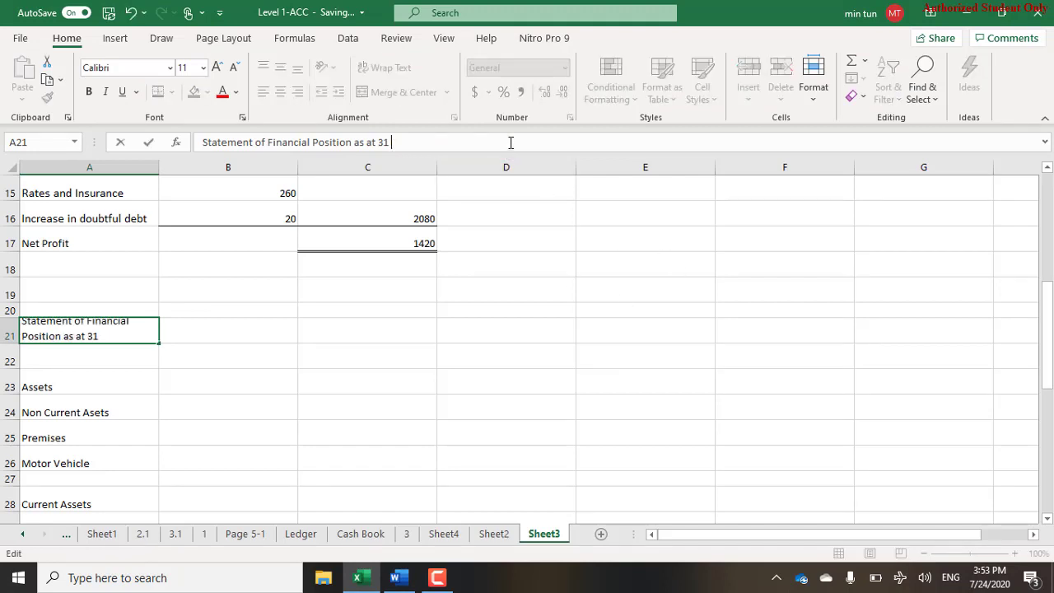
text(March 19X3)
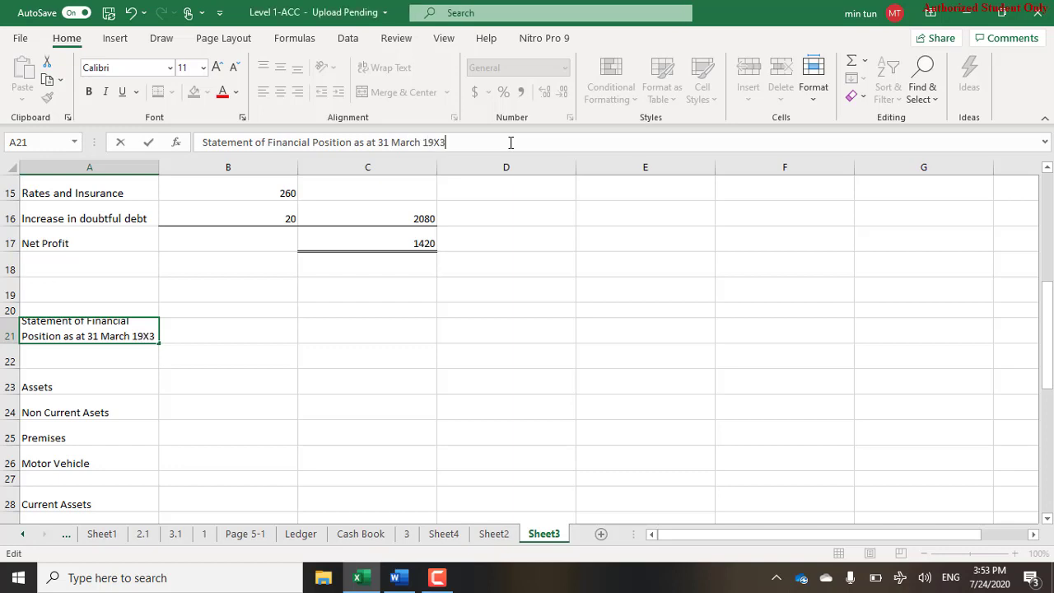
key(Return)
Enter $ as the column heading in B22 and C22 of the statement of financial position.
key(Right)
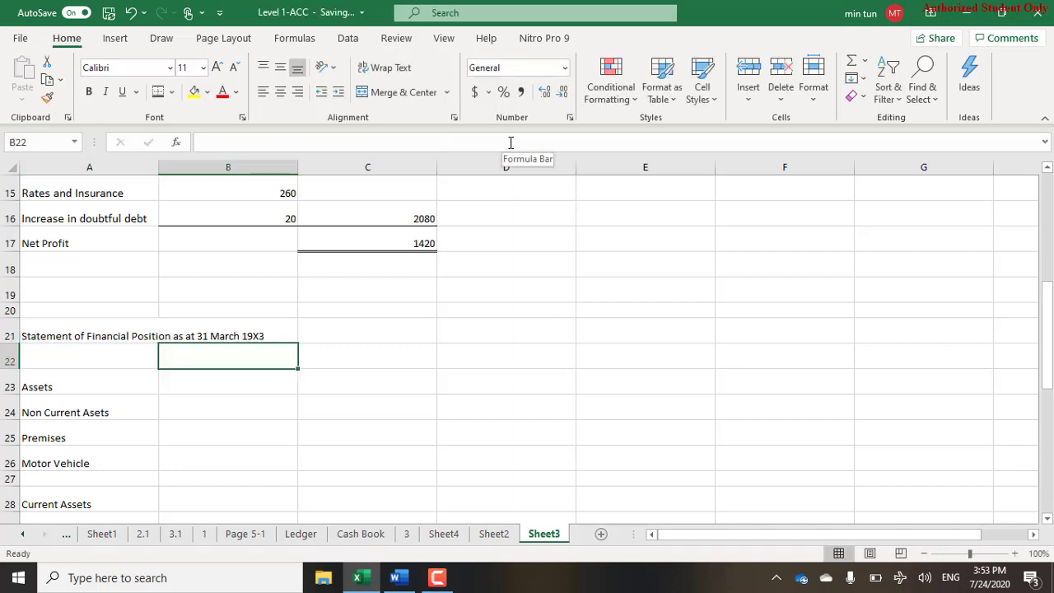
text($)
key(Tab)
text($)
key(Return)
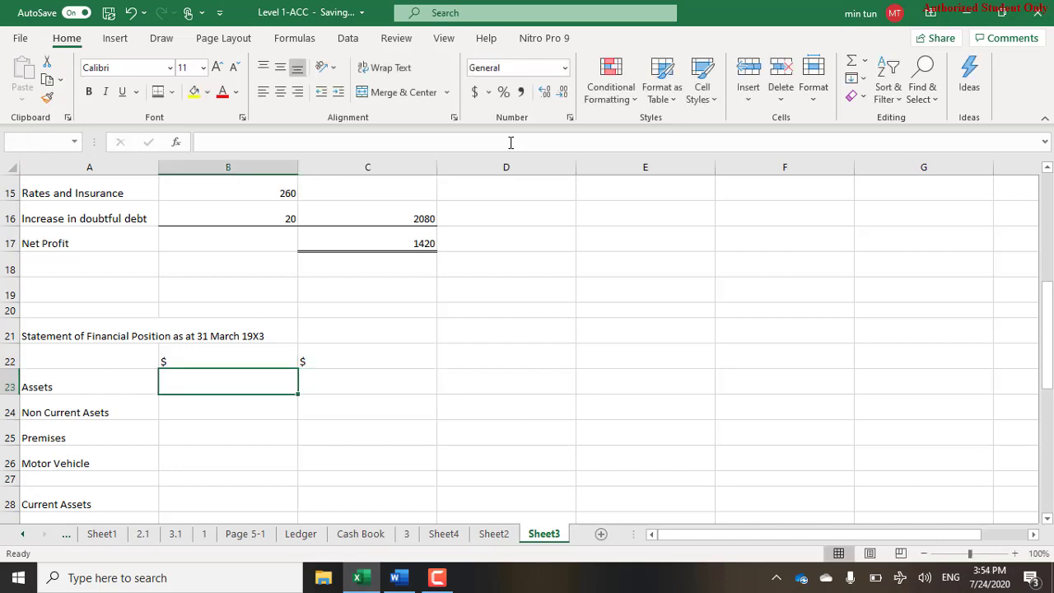
Clear the Premises and Motor Vehicle labels from A25:A26 under Non Current Assets.
key(Left)
key(Down)
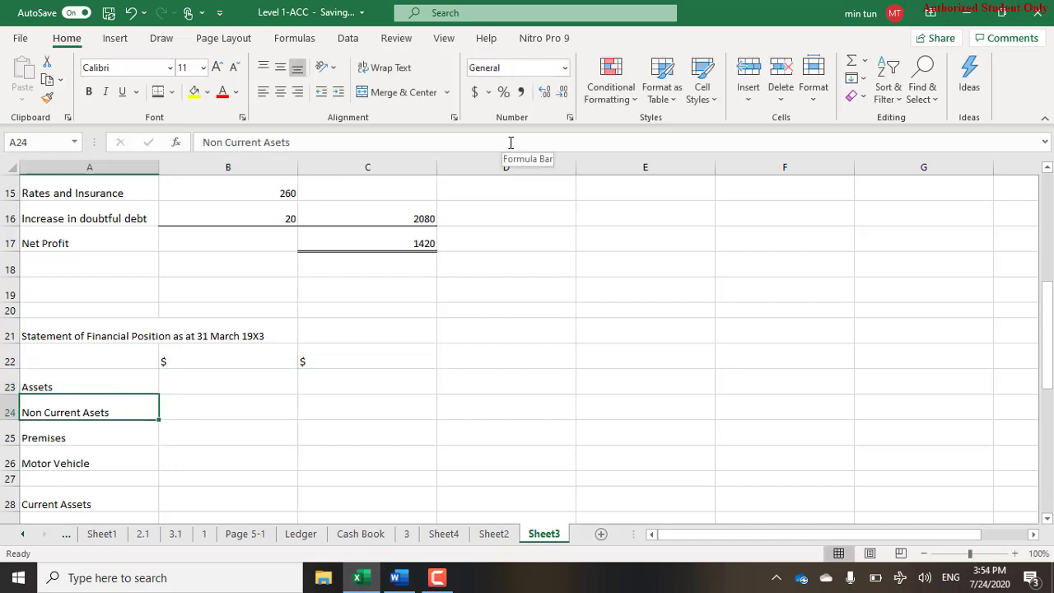
key(Down)
key(shift+Down)
key(Delete)
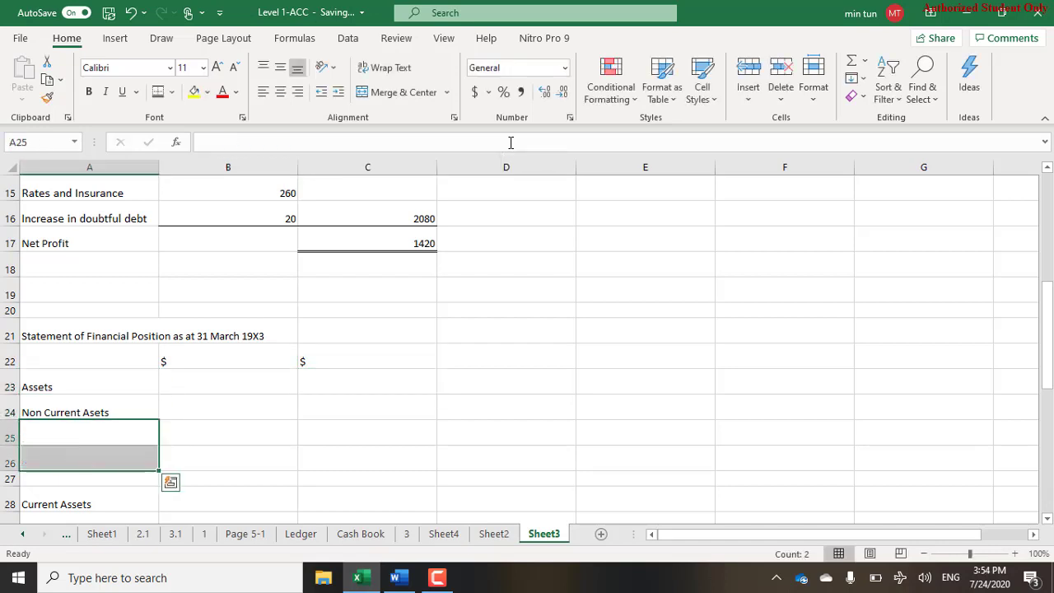
Switch to Word and copy only the Freehold Premises label from question 2's trial balance.
key(alt+Tab)
scroll(511, 142, up, 10)
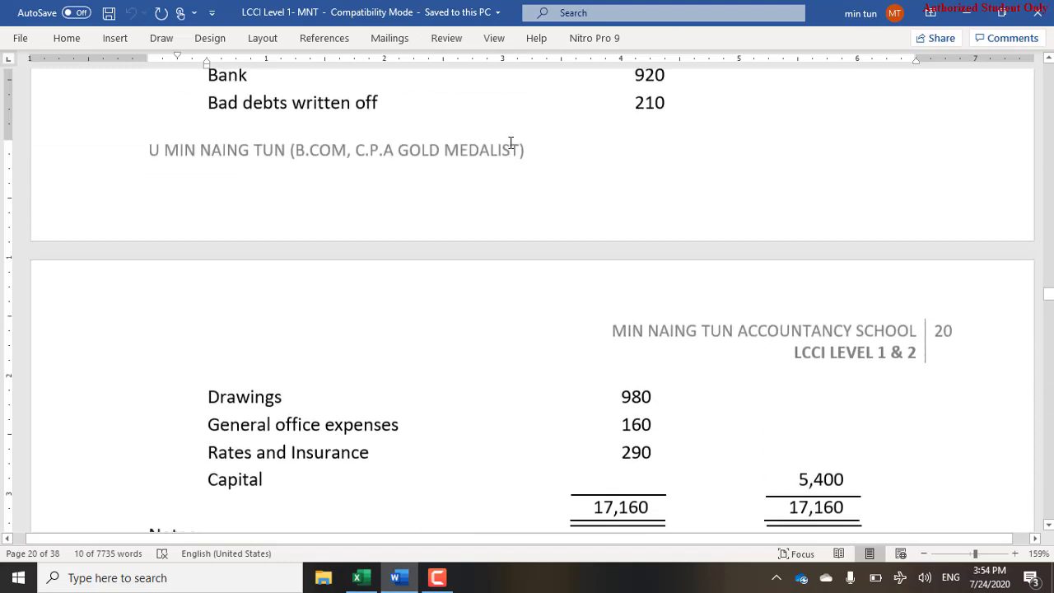
scroll(510, 142, up, 1)
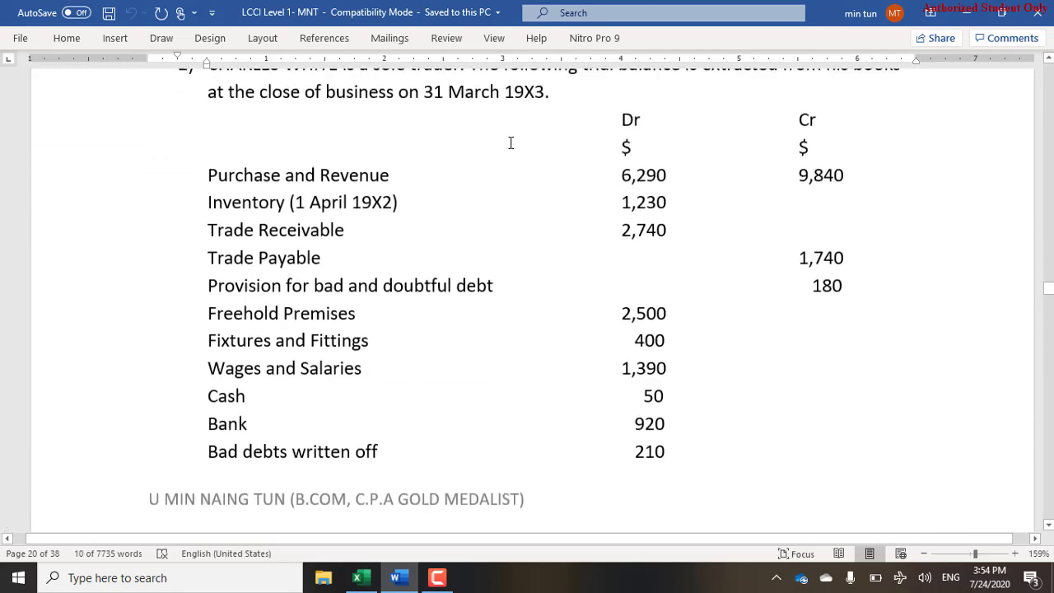
click(209, 313)
key(shift+End)
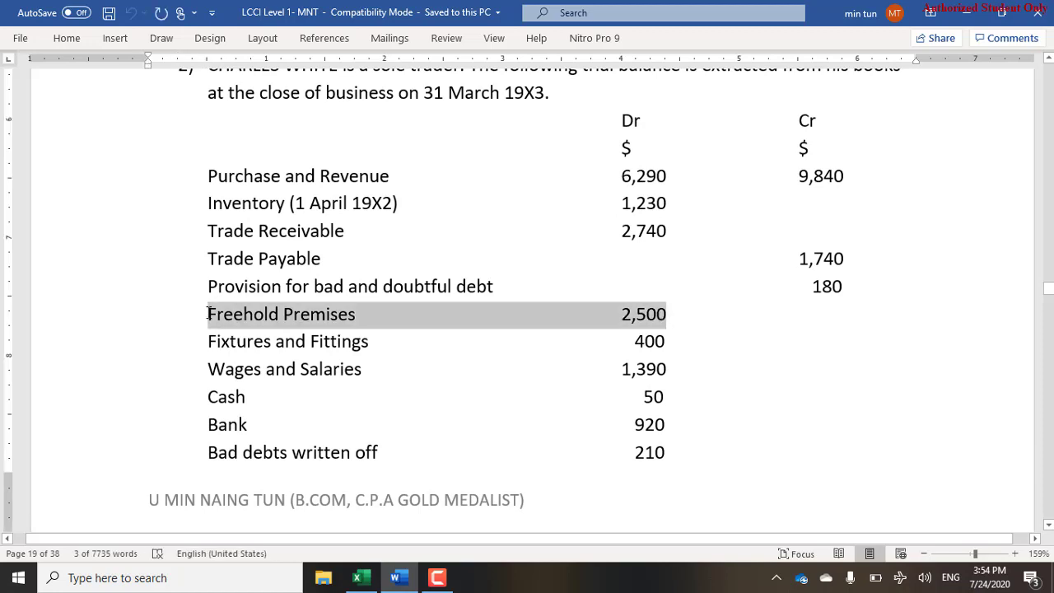
click(208, 313)
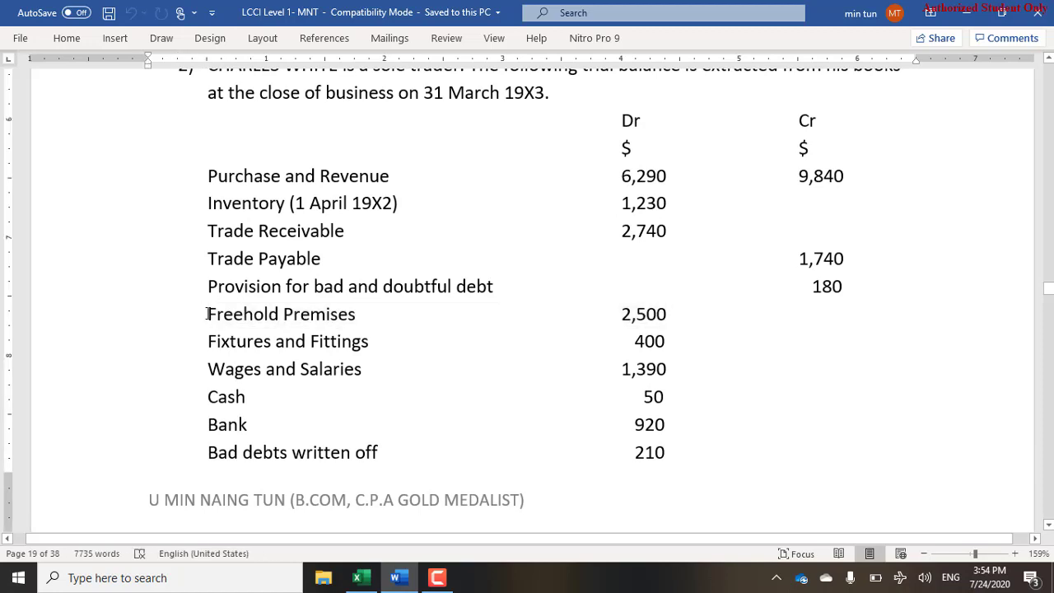
key(shift+Right)
key(shift+Right)
key(shift+Right)
key(shift+Right)
key(shift+Right)
key(shift+Right)
key(shift+Right)
key(shift+Right)
key(shift+Right)
key(shift+Right)
key(shift+Right)
key(shift+Right)
key(shift+Right)
key(shift+Right)
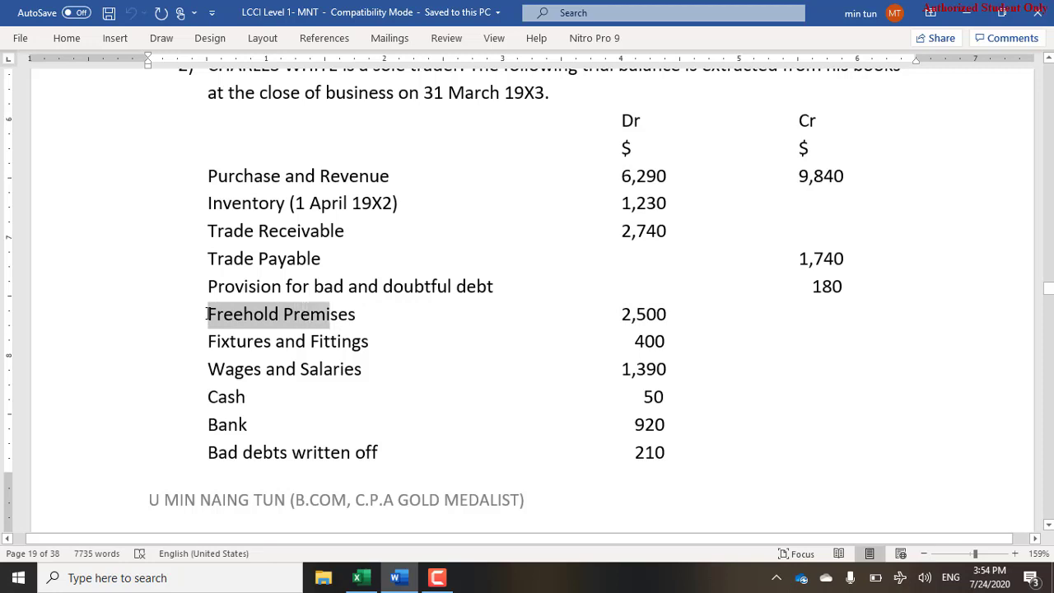
key(shift+Right)
key(shift+Right)
key(shift+Right)
key(ctrl+c)
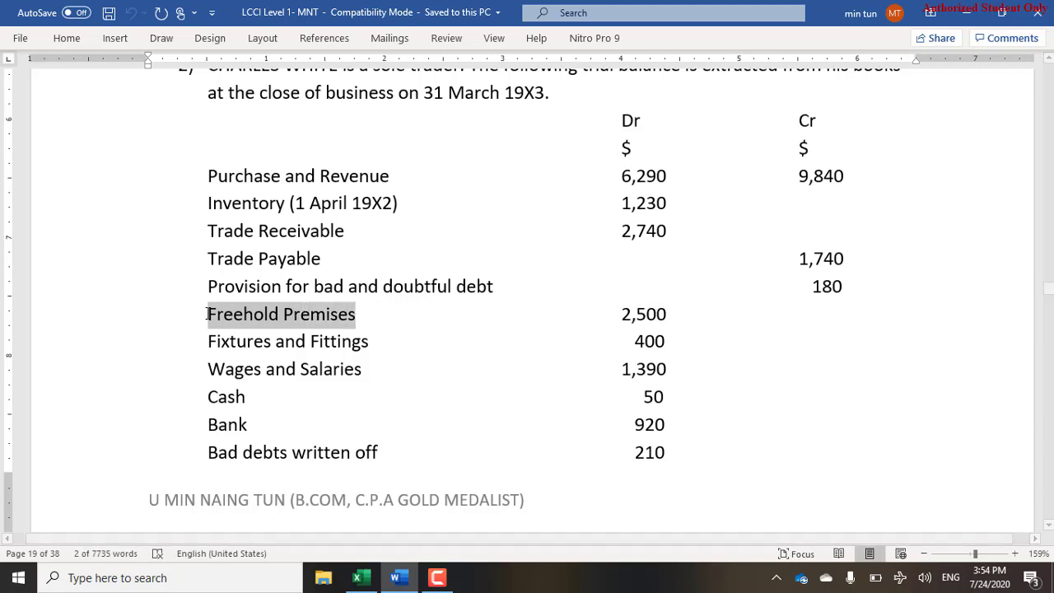
click(208, 312)
Switch to Excel, paste the Freehold Premises label into A25 and enter 2500 in B25.
key(alt+Tab)
key(Up)
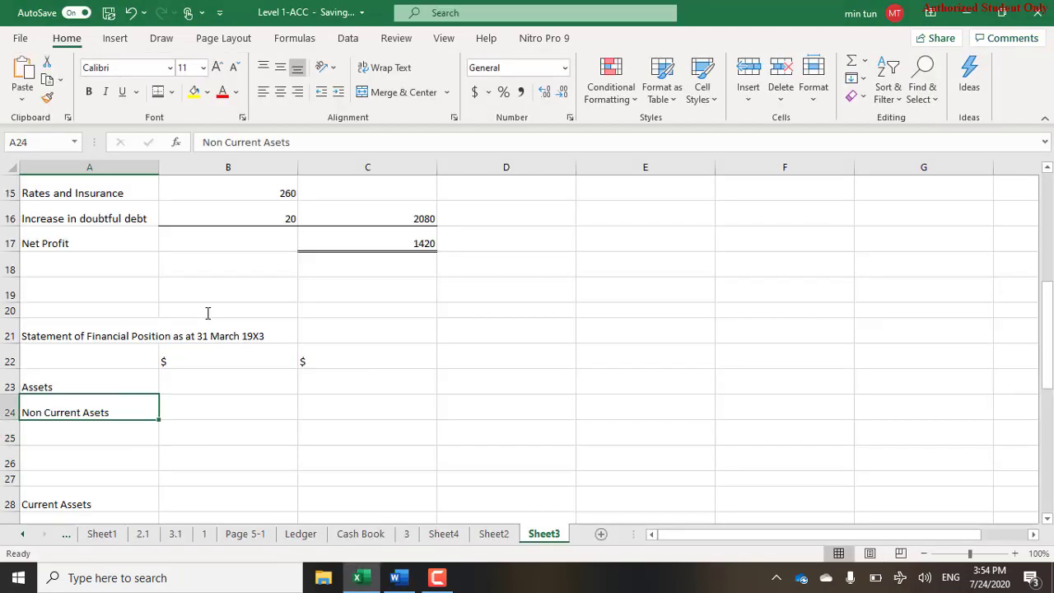
key(Down)
key(ctrl+v)
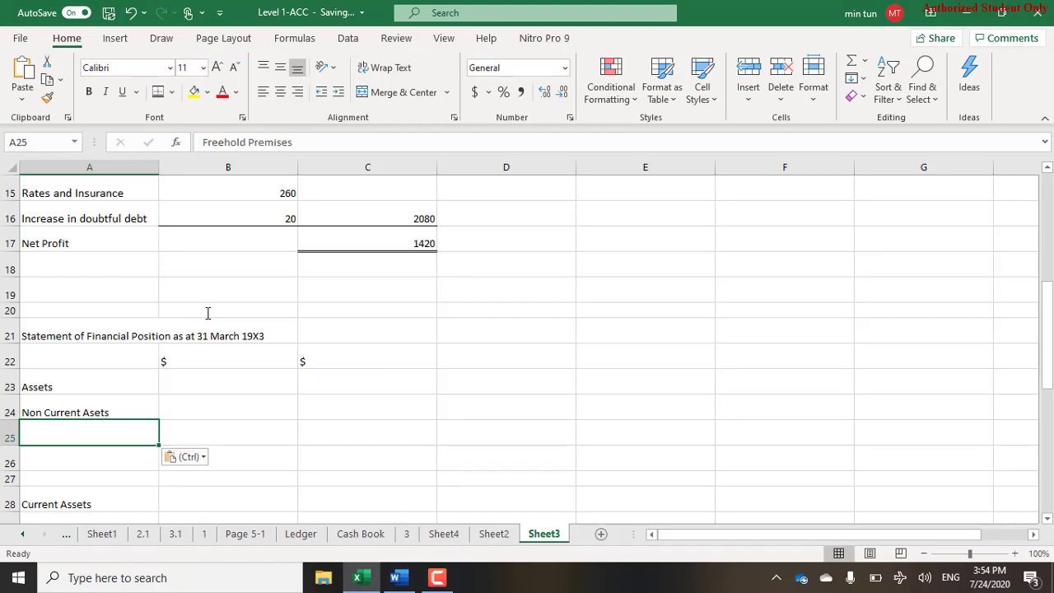
key(Right)
text(2500)
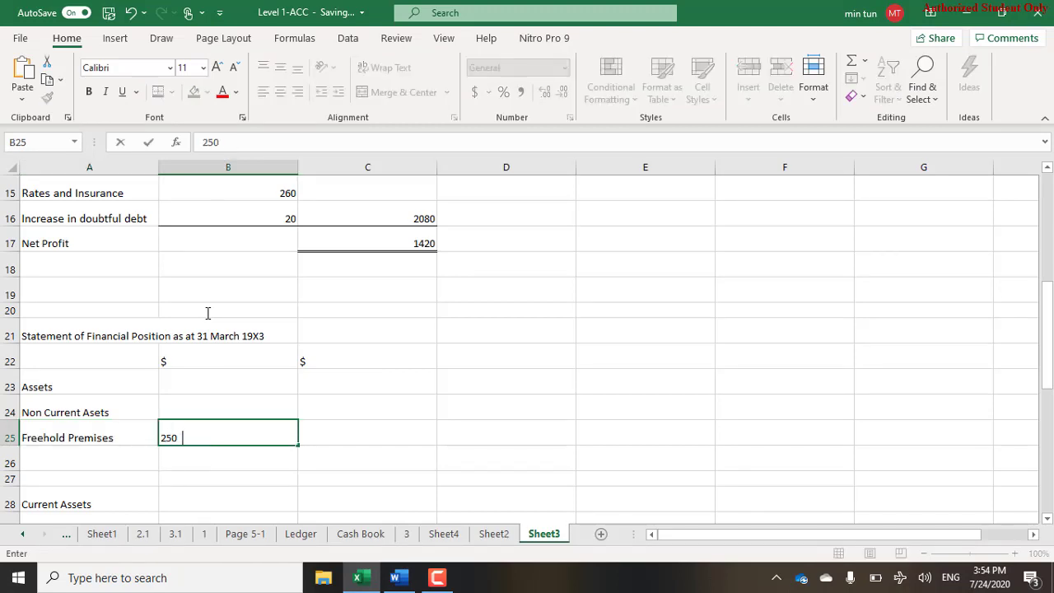
key(Return)
Return to the Word trial balance and copy only the Fixtures and Fittings label.
key(Left)
key(alt+Tab)
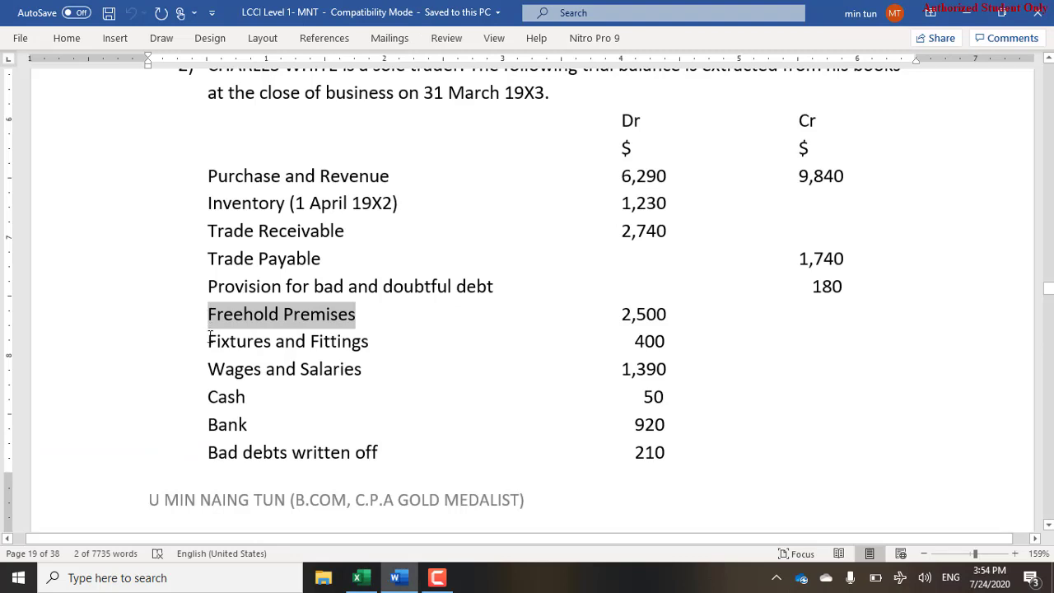
click(210, 336)
key(shift+Right)
key(shift+Right)
key(shift+Right)
key(shift+Right)
key(shift+Right)
key(shift+Right)
key(shift+Right)
key(shift+Right)
key(shift+Right)
key(shift+Right)
key(shift+Right)
key(shift+Right)
key(shift+Right)
key(shift+Right)
key(shift+Right)
key(shift+Right)
key(shift+Right)
key(shift+Right)
key(shift+Right)
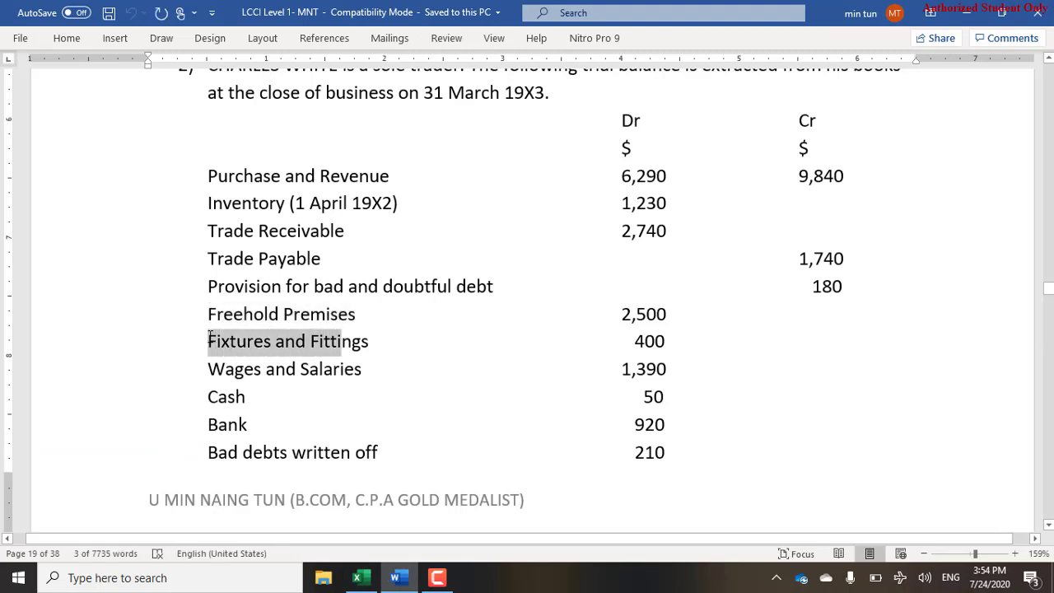
key(shift+Right)
key(shift+Right)
key(ctrl+c)
Switch to Excel, paste the Fixtures and Fittings label into A26 and enter its Word trial balance amount, 400, in B26.
key(alt+Tab)
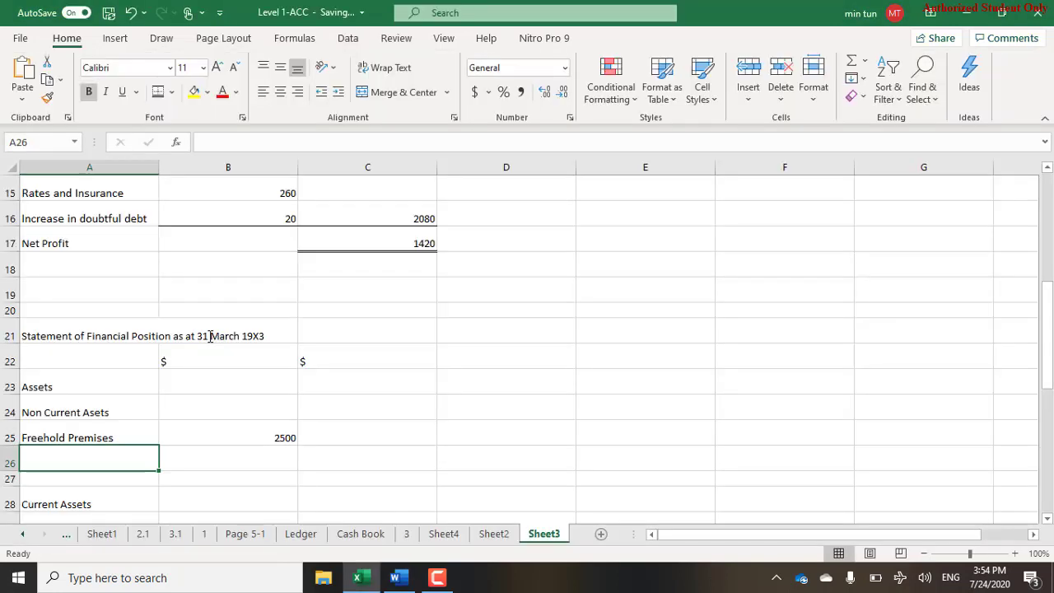
key(ctrl+v)
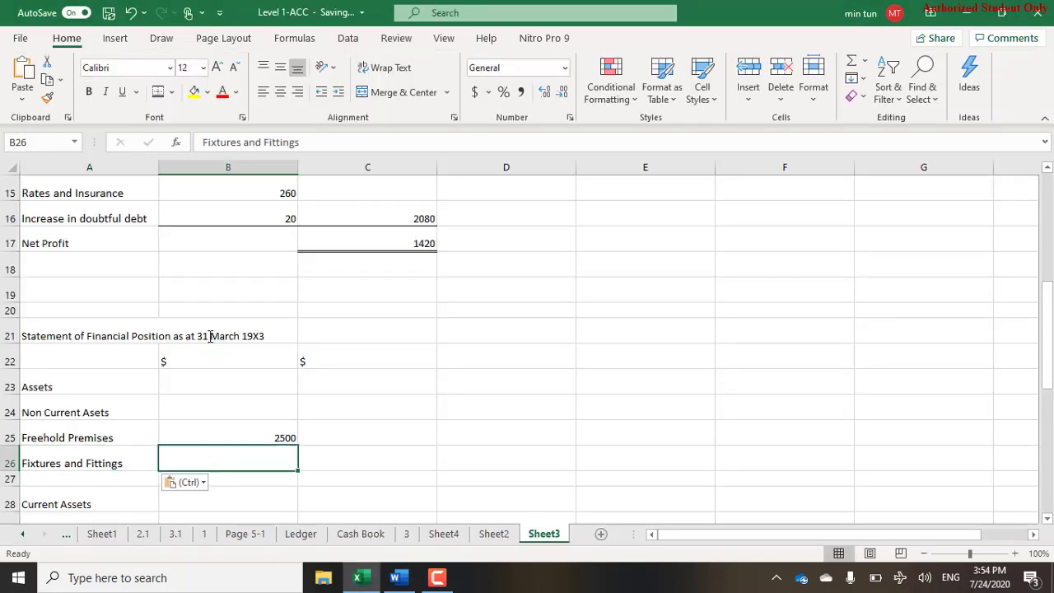
key(alt+Tab)
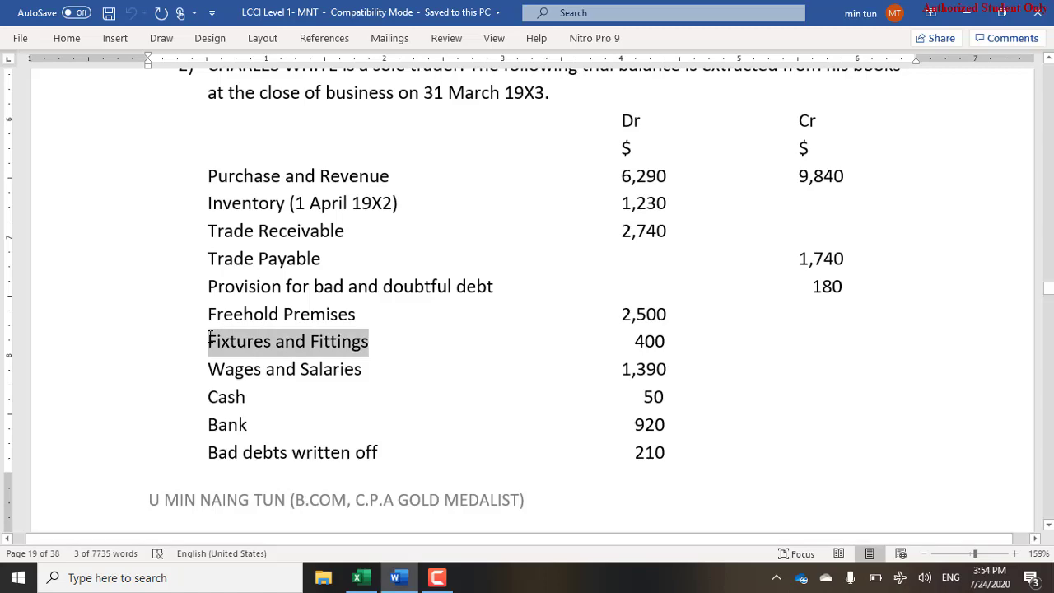
key(alt+Tab)
text(400)
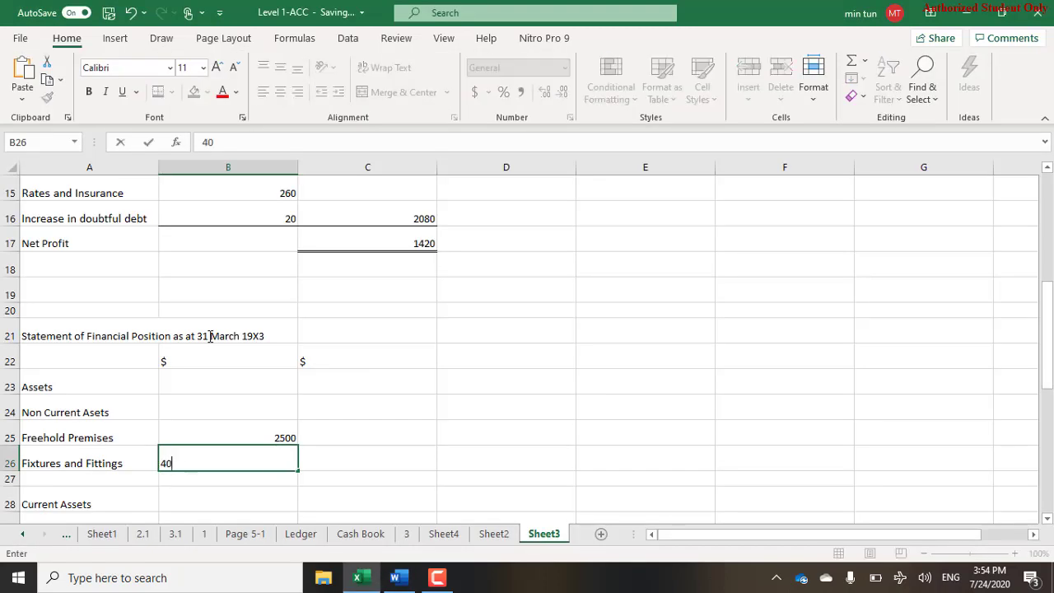
key(Return)
Check the rest of the Word trial balance for non-current assets and total them in Excel cell C26 with =SUM(B25:B26).
key(alt+Tab)
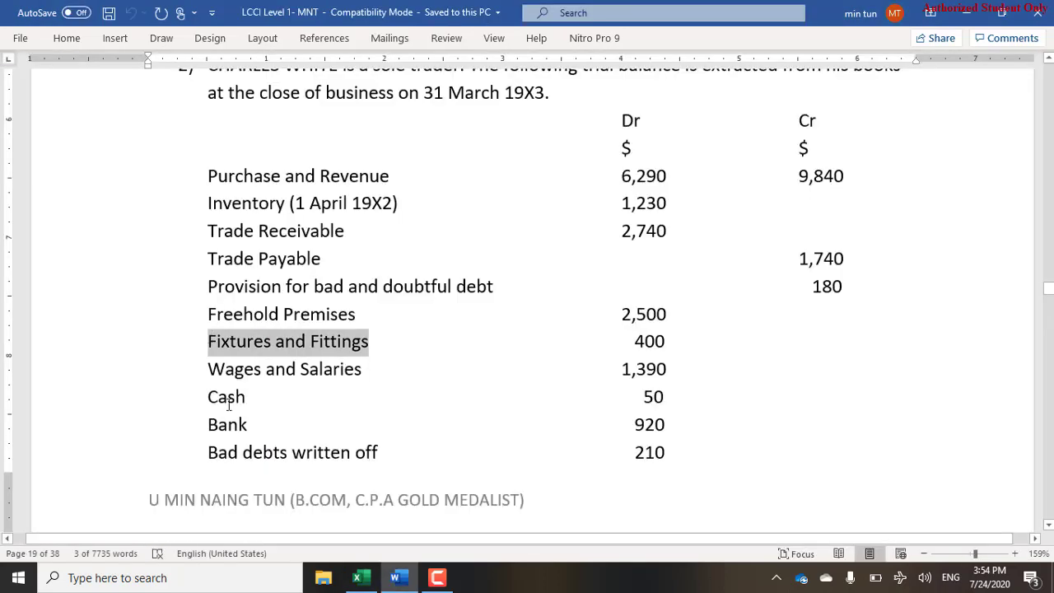
scroll(222, 404, down, 5)
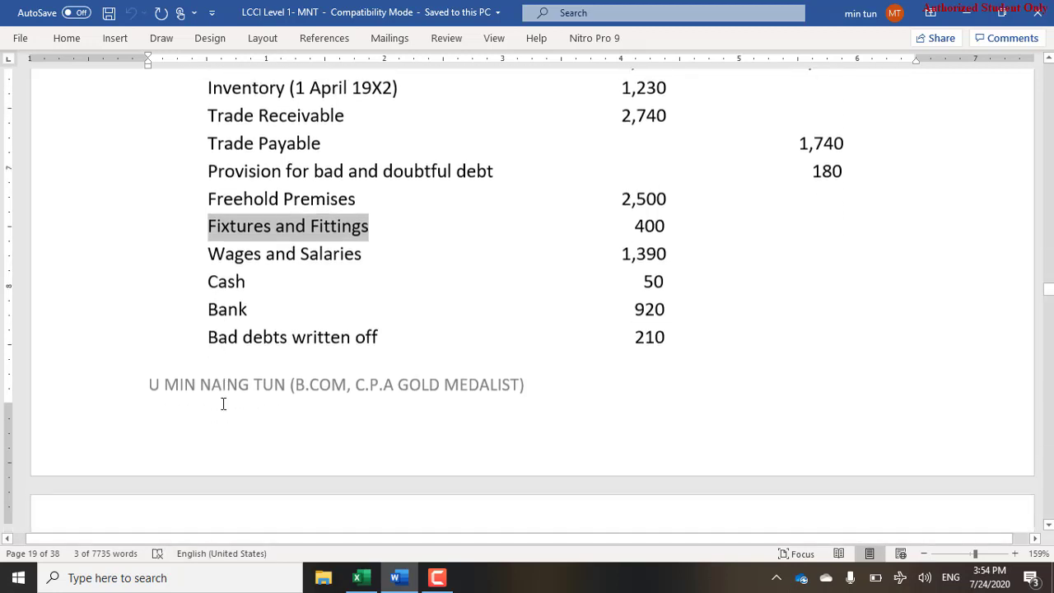
key(alt+Tab)
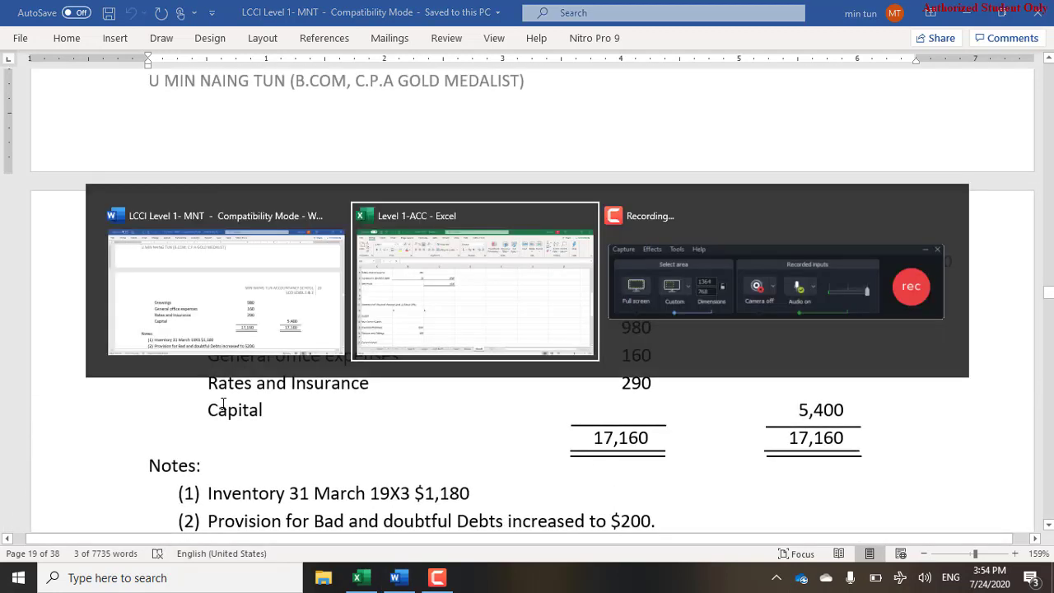
key(Up)
key(Right)
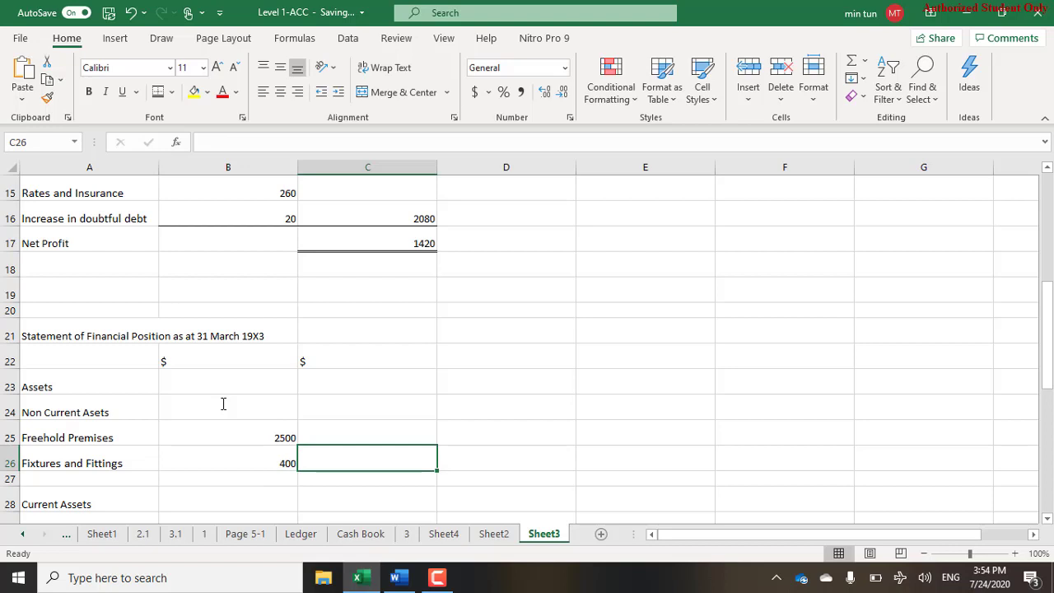
key(alt+equal)
key(shift+Up)
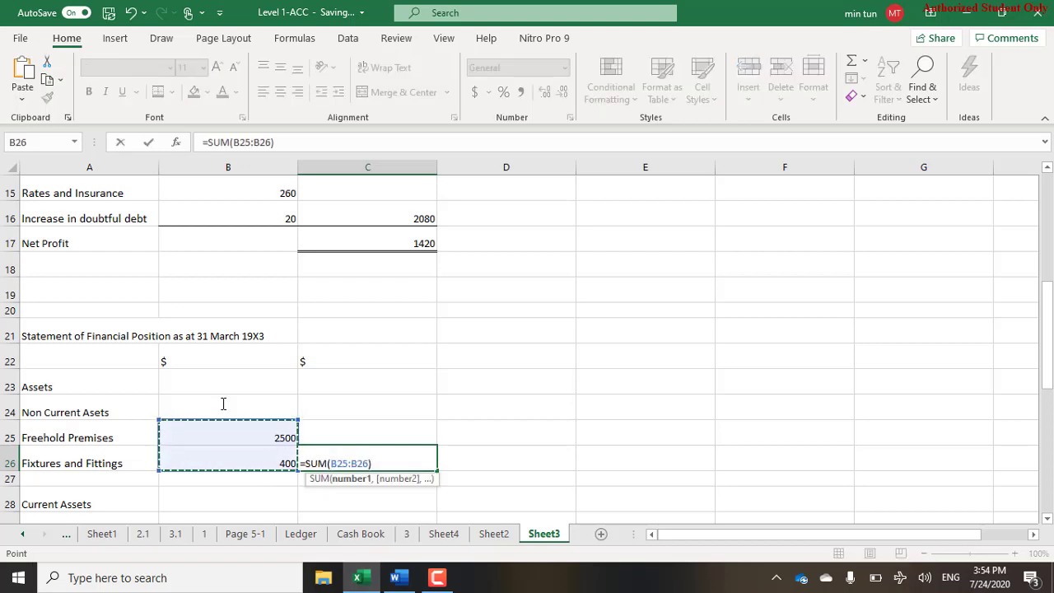
key(Return)
Look up the closing inventory in the Word notes and enter 1180 for Inventory in Excel cell B29.
key(Down)
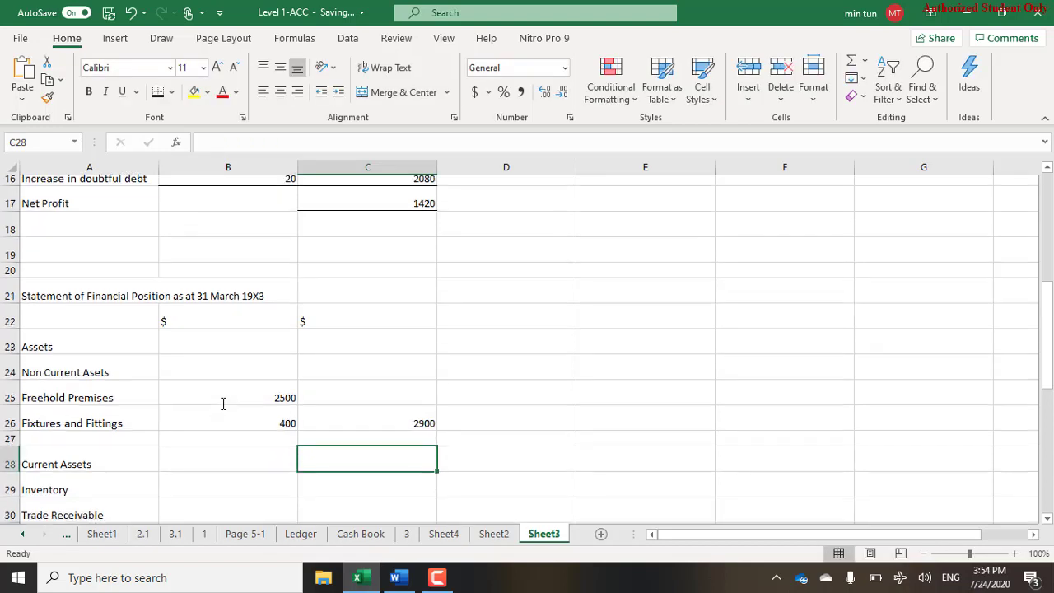
key(Left)
key(Left)
key(Down)
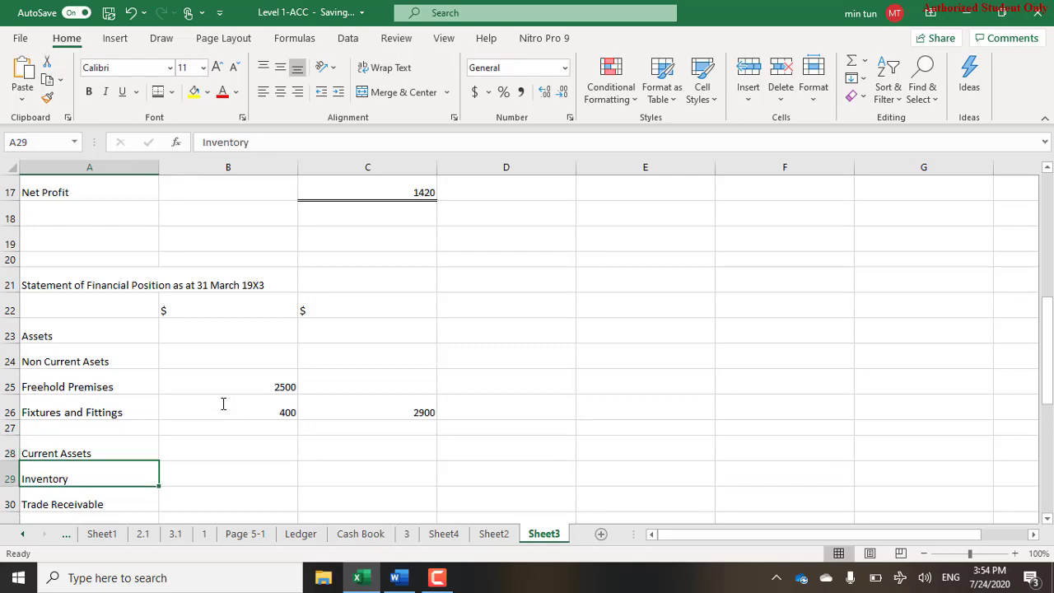
key(alt+Tab)
scroll(222, 404, up, 8)
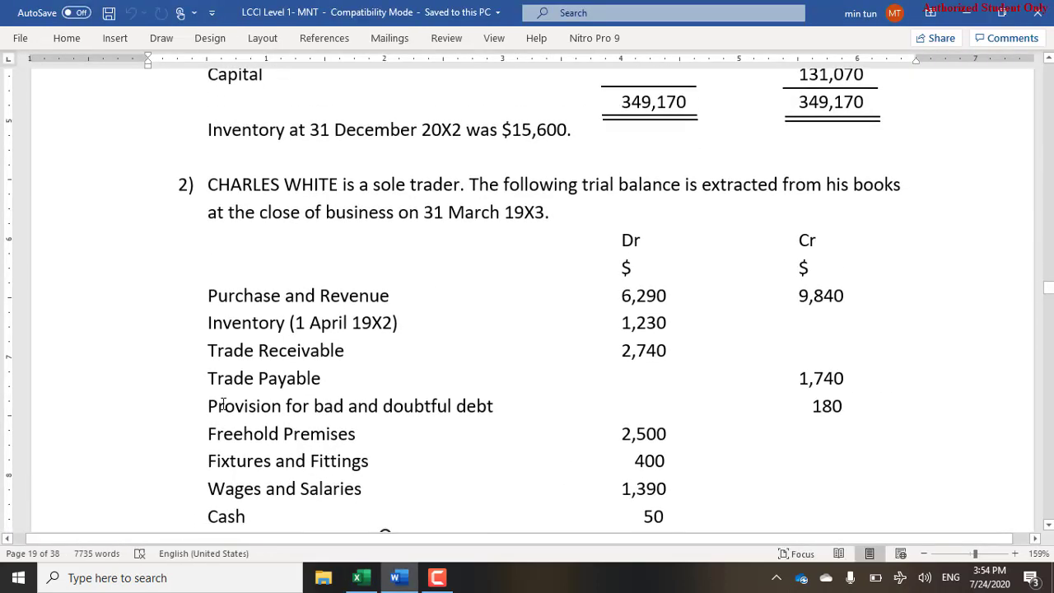
scroll(222, 404, down, 10)
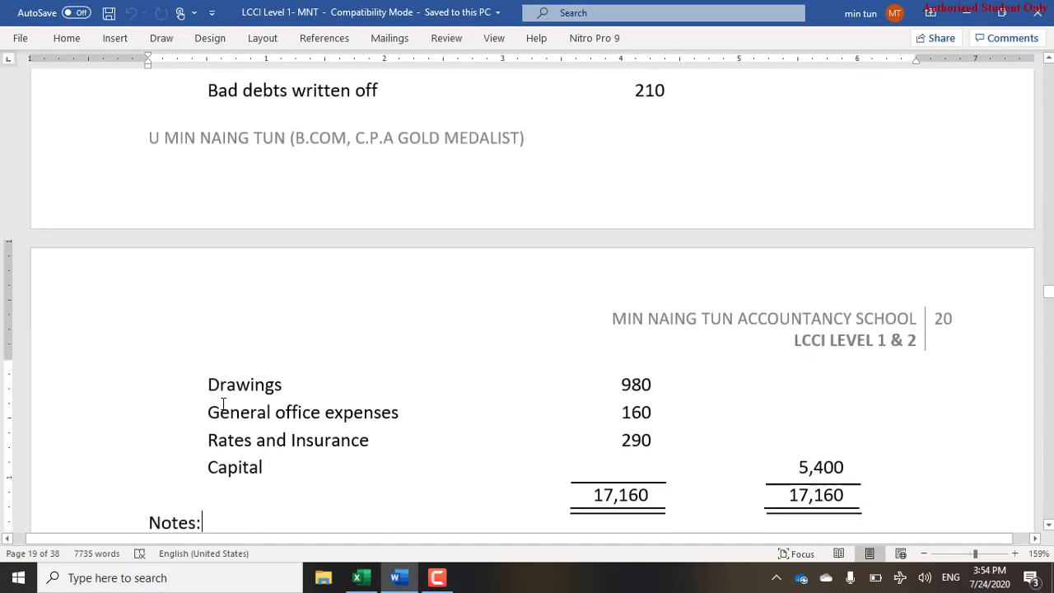
scroll(222, 404, down, 3)
key(alt+Tab)
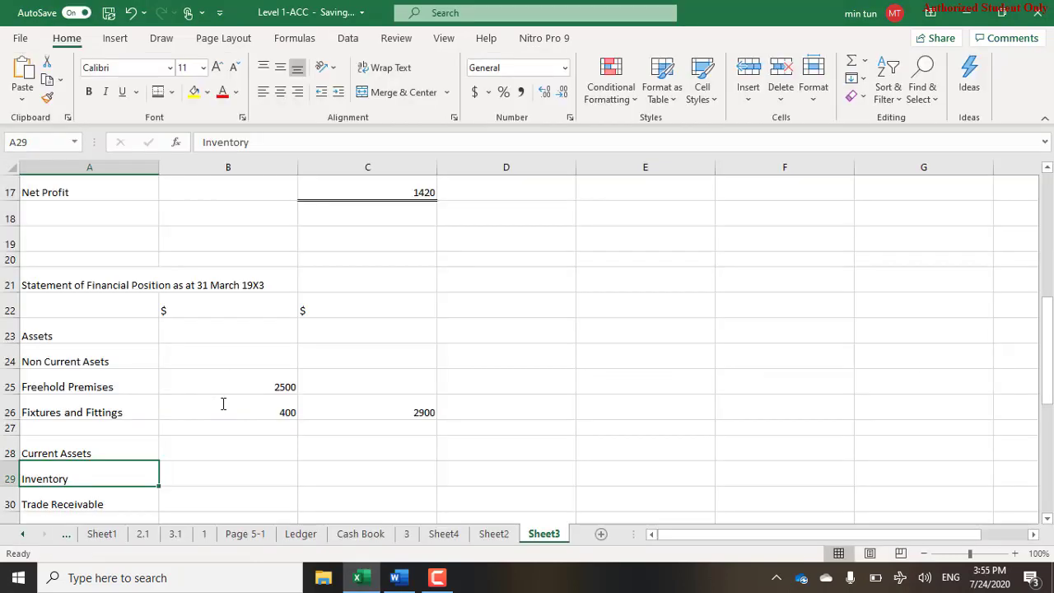
key(Tab)
text(1180)
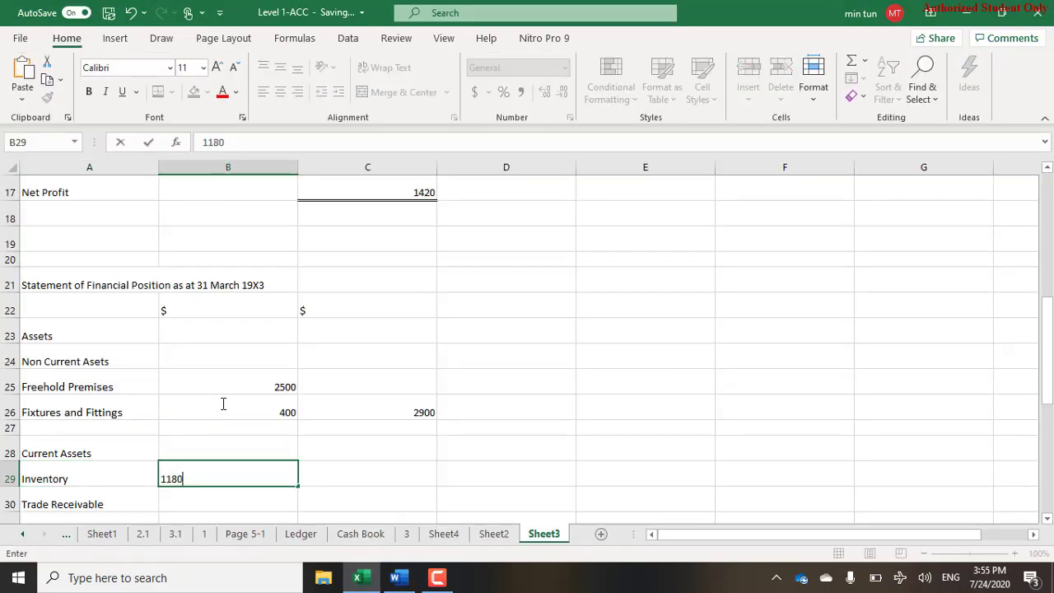
key(Return)
Check trade receivables and the doubtful debt provision in Word and enter =2740-200 for Trade Receivable in Excel cell B30.
key(alt+Tab)
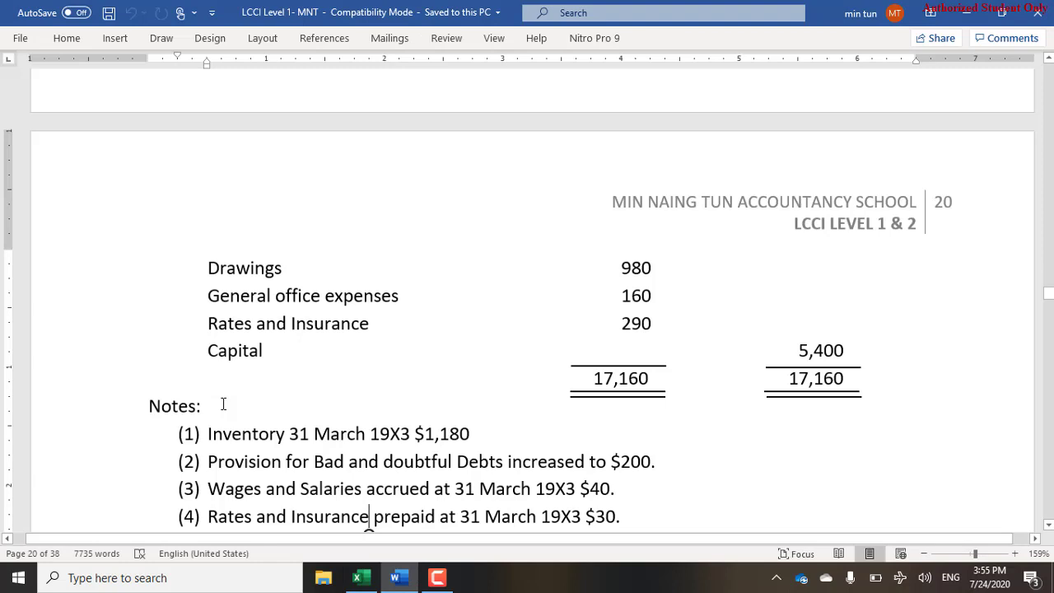
scroll(223, 404, up, 10)
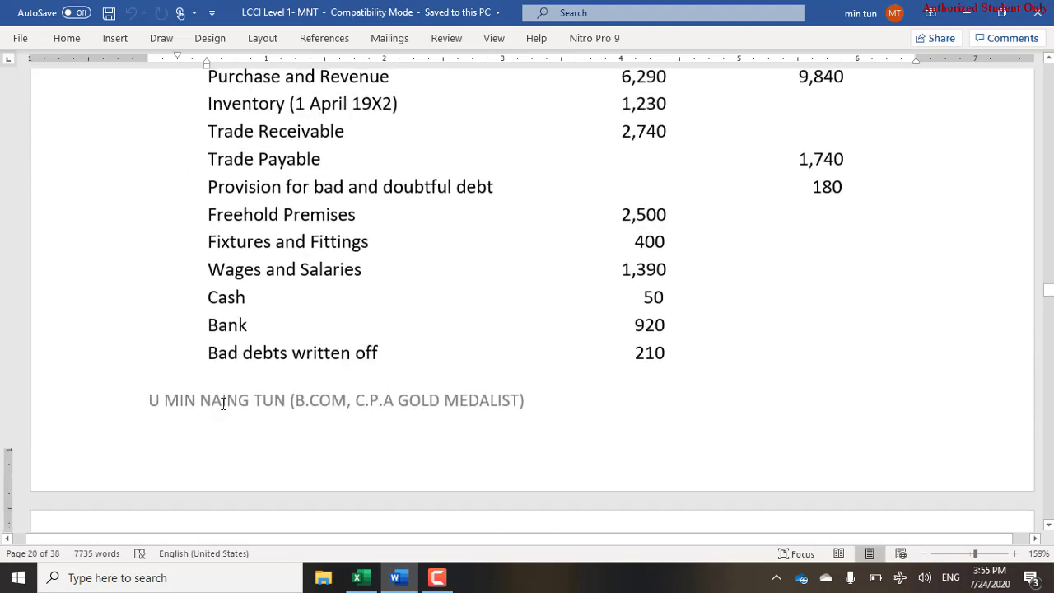
scroll(223, 404, up, 1)
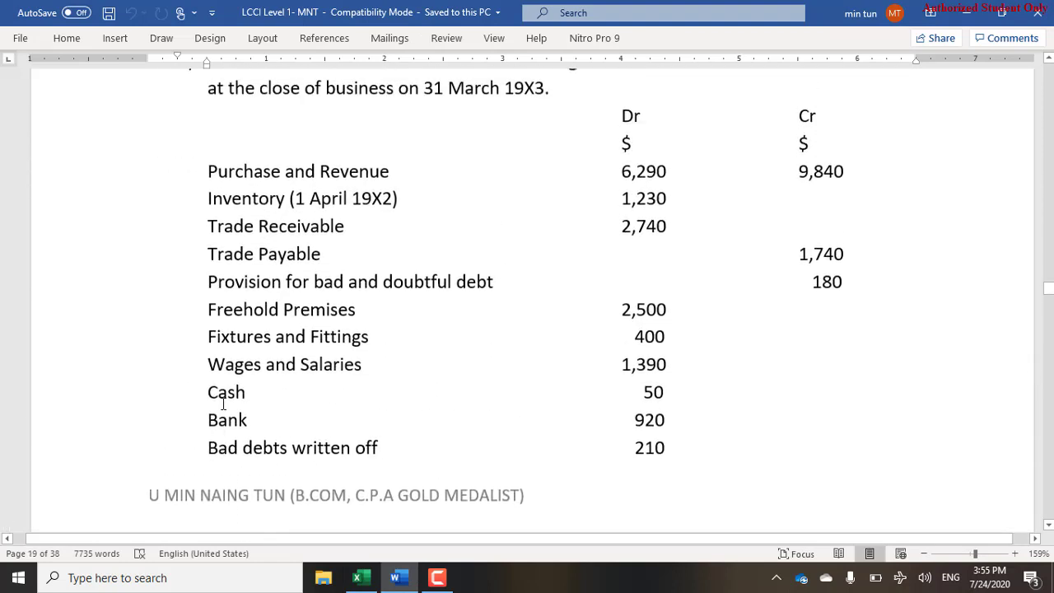
key(alt+Tab)
text(=)
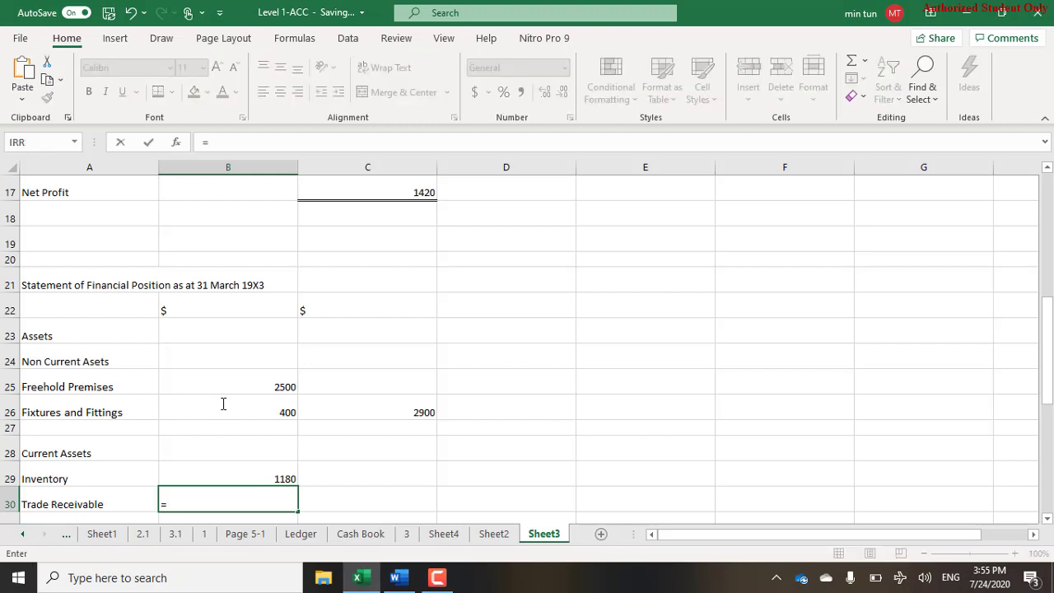
text(2740-200)
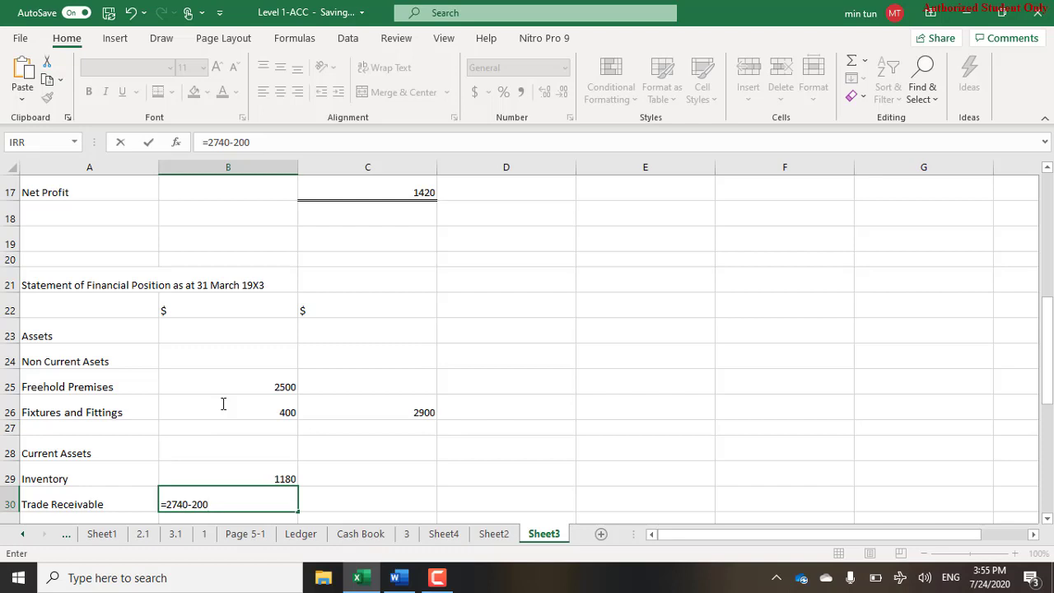
key(Return)
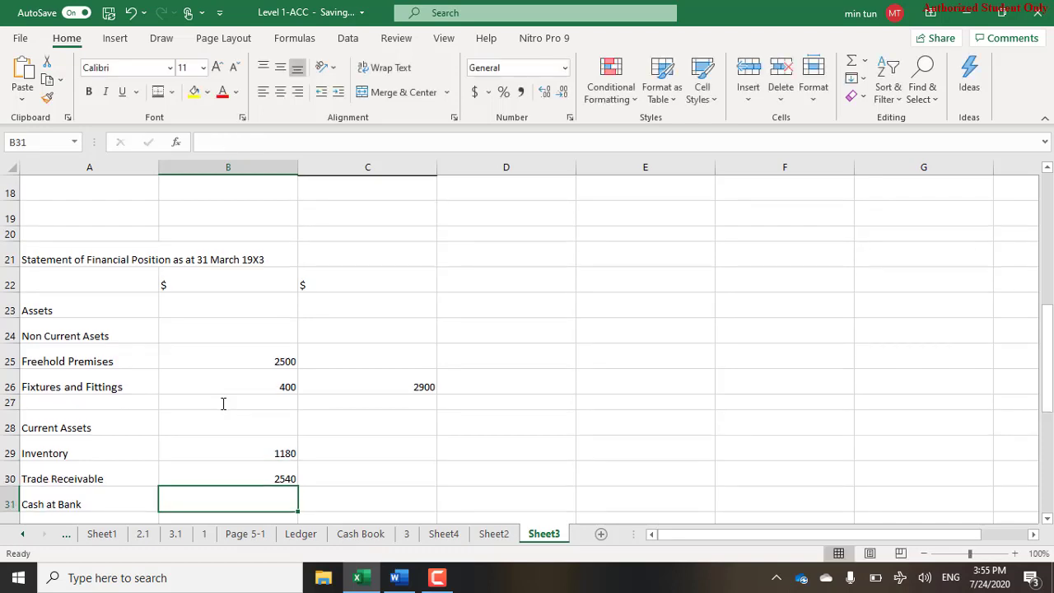
Check the cash item in the Word trial balance and relabel Excel cell A31 as Cash.
key(alt+Tab)
key(alt+Tab)
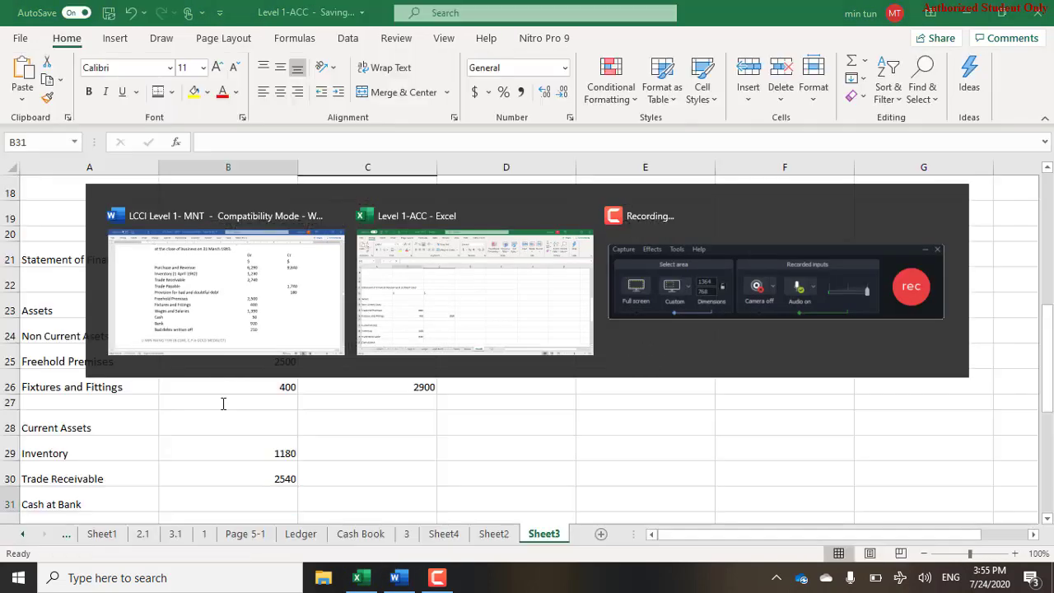
key(Left)
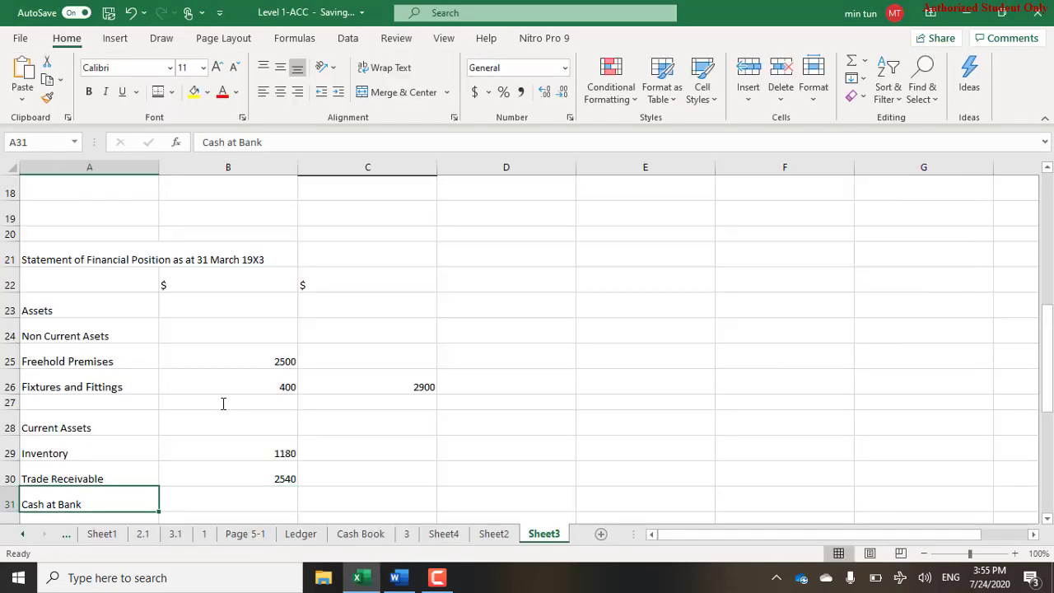
text(ash)
key(BackSpace)
key(BackSpace)
key(BackSpace)
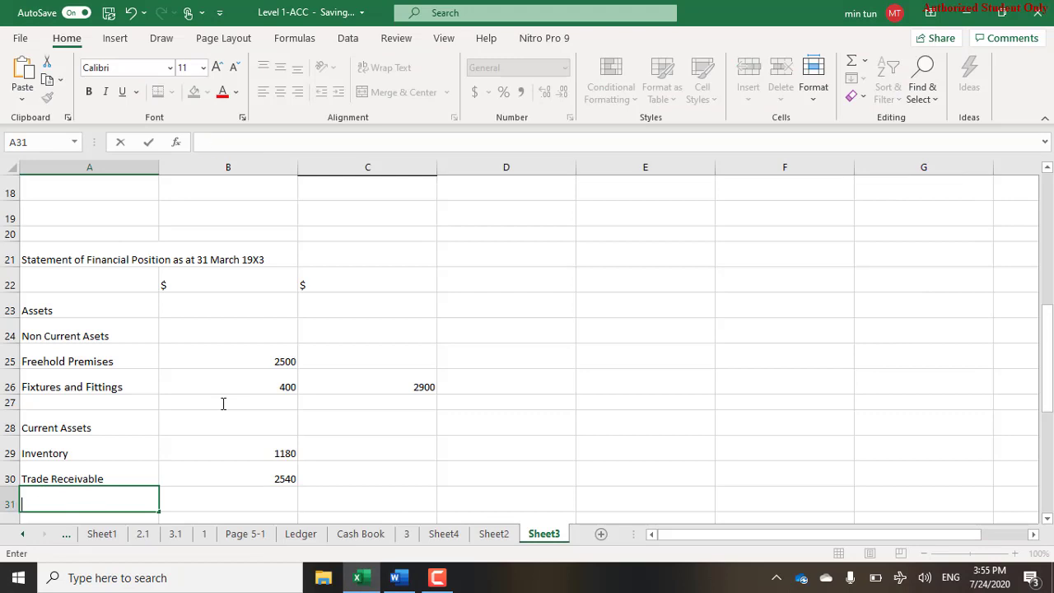
text(Cash)
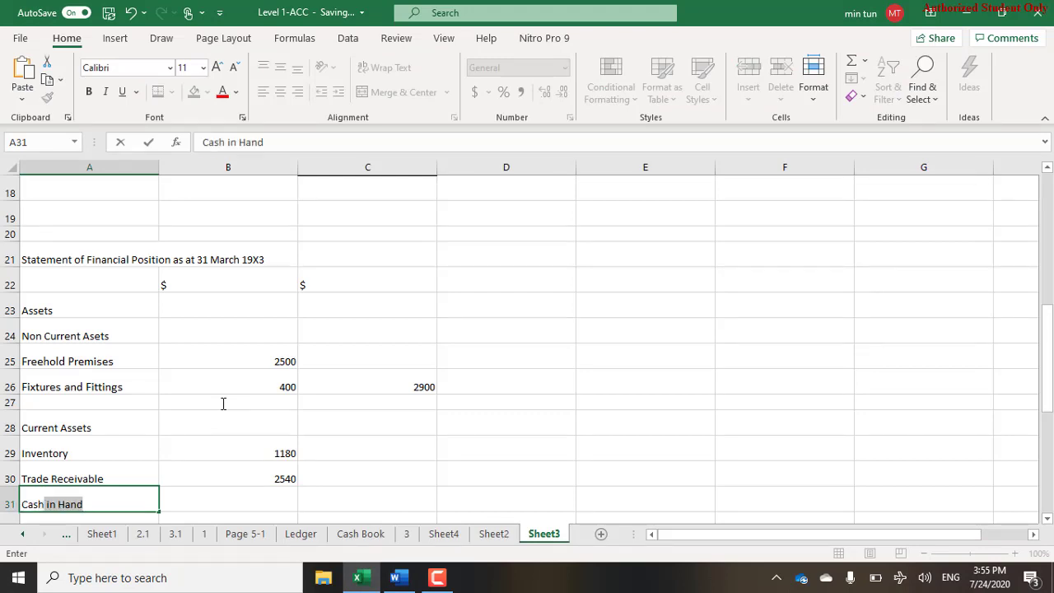
key(Delete)
key(Return)
Review the remaining rows of the statement of financial position down to Total Equity and Liabilities.
key(Down)
key(Down)
key(Down)
key(Down)
key(Down)
key(Down)
key(Down)
key(Down)
key(Down)
key(Down)
key(Down)
key(Down)
key(Up)
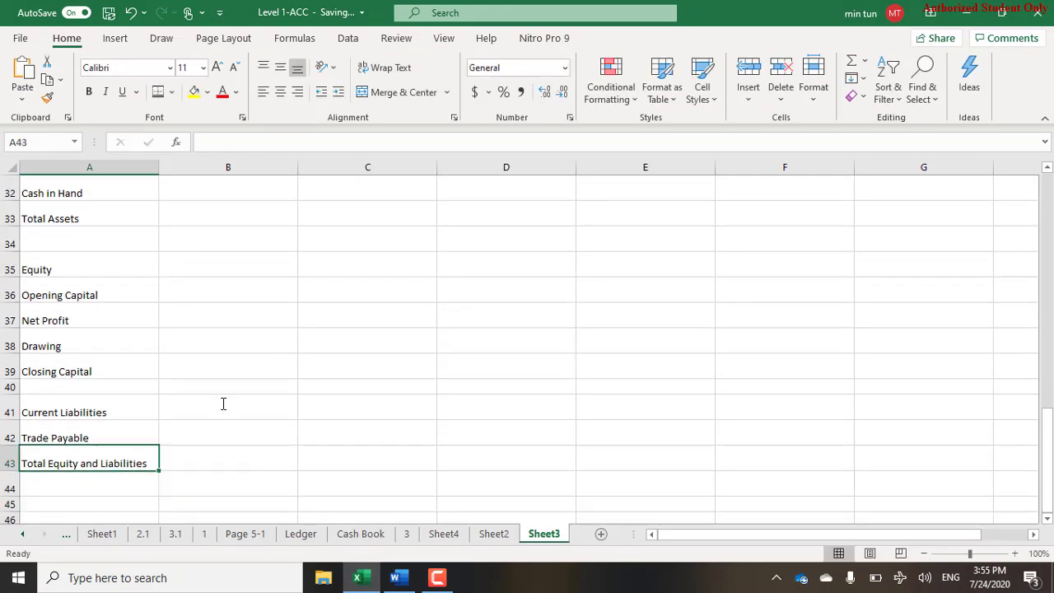
key(Up)
key(Up)
key(Up)
key(Up)
key(Page_Up)
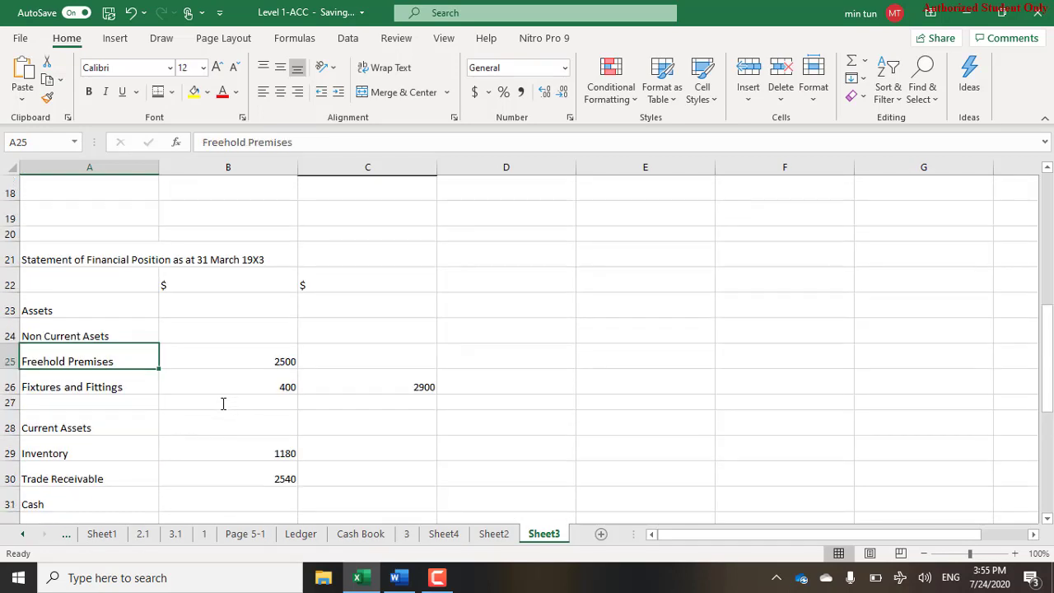
Enter 50 for Cash in cell B31 under Current Assets.
scroll(223, 403, down, 1)
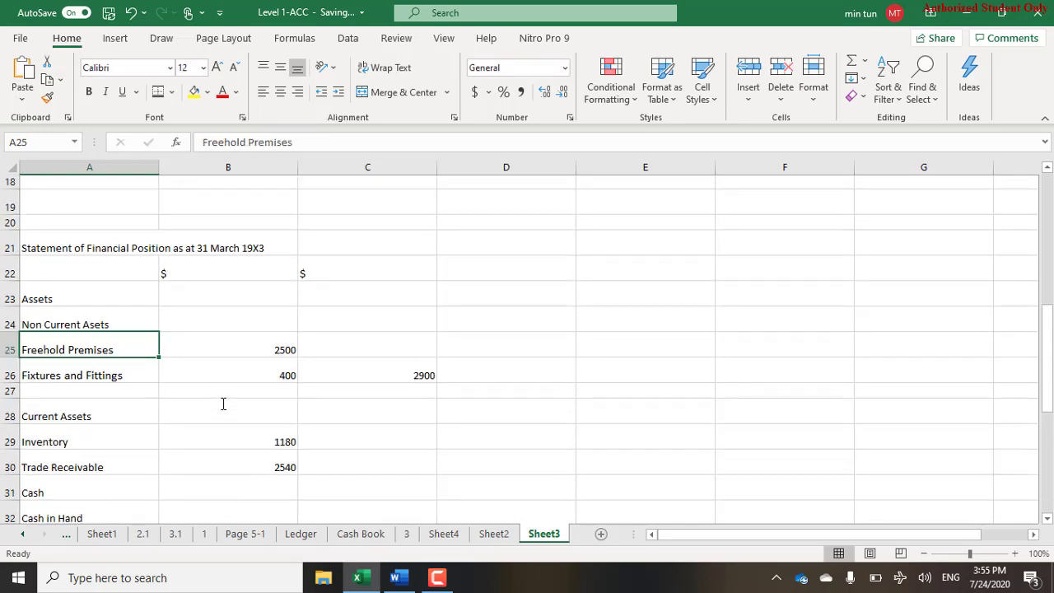
key(Down)
key(Down)
key(Down)
key(Down)
key(Down)
key(Down)
key(Right)
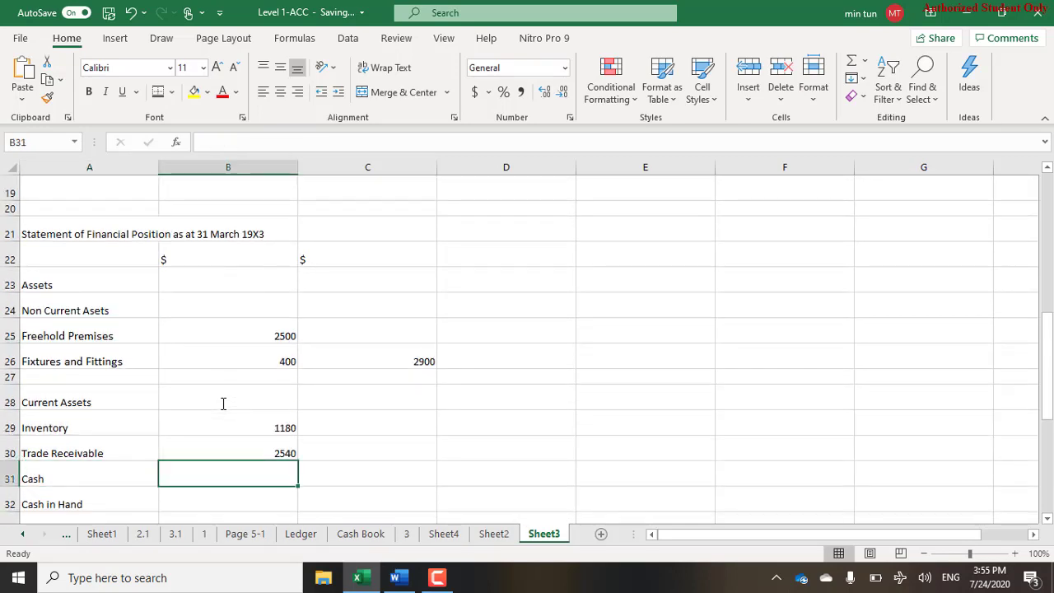
text(50)
key(Return)
Check the bank item in the Word trial balance, then relabel Excel cell A32 as Bank and enter 920 in B32.
key(alt+Tab)
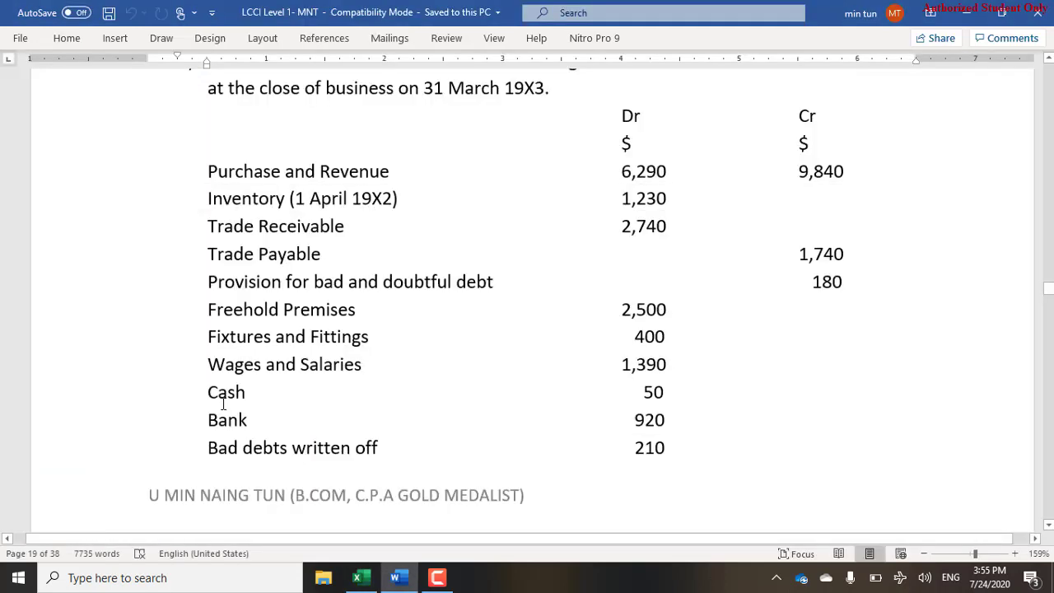
key(alt+Tab)
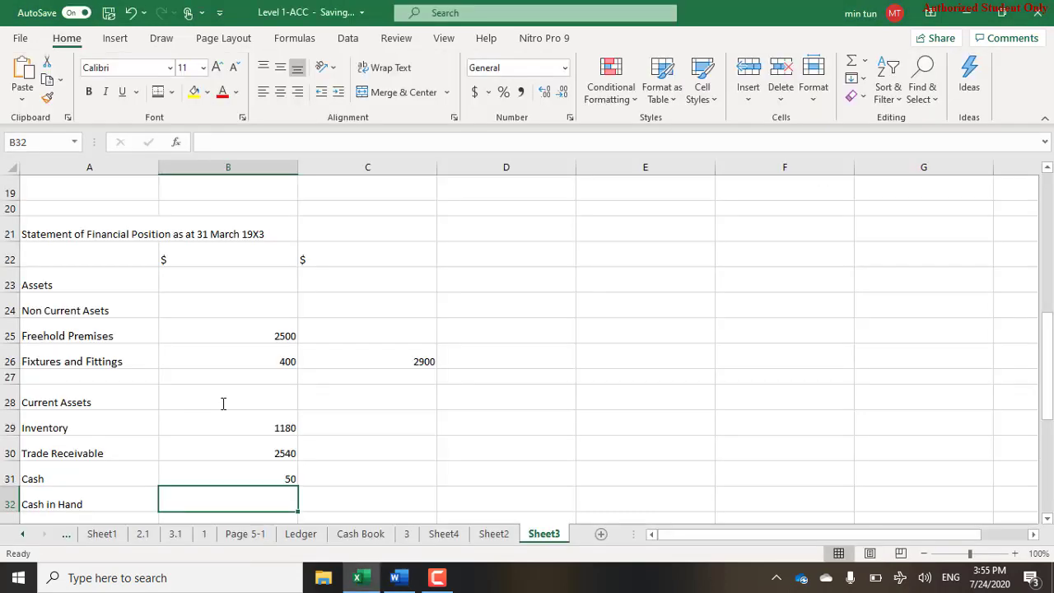
key(Left)
key(F2)
key(BackSpace)
key(BackSpace)
text(Bank)
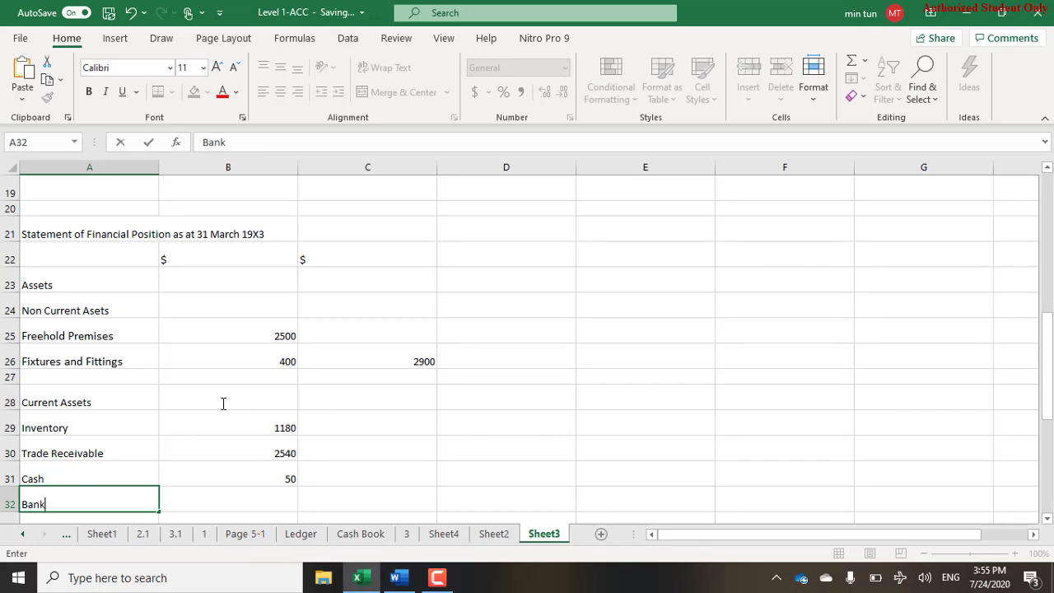
key(Right)
text(920)
key(Return)
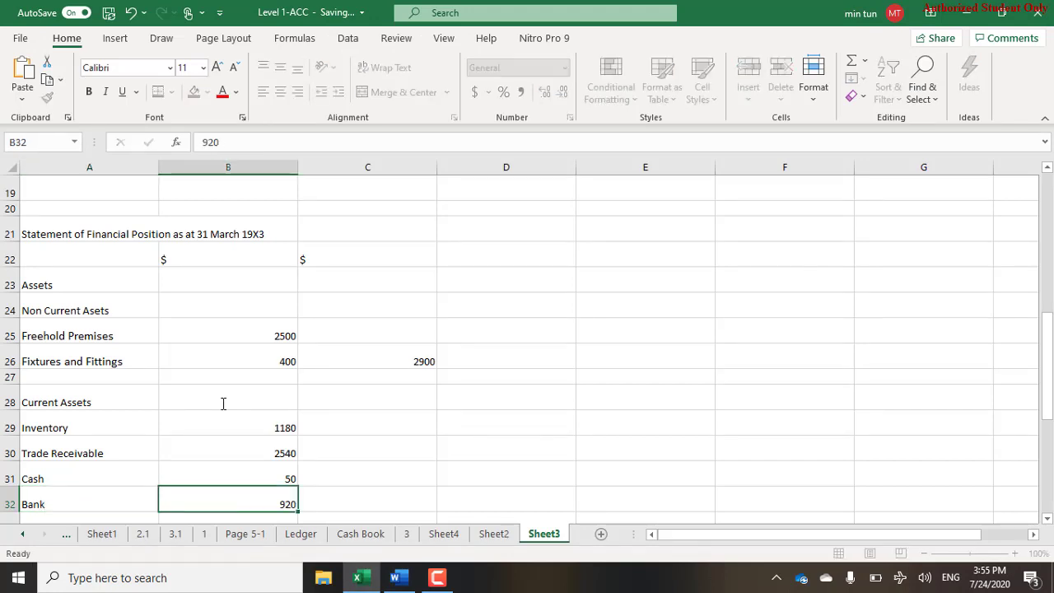
Look up the capital in the Word trial balance and enter 5400 for Opening Capital in Excel cell B36.
key(alt+Tab)
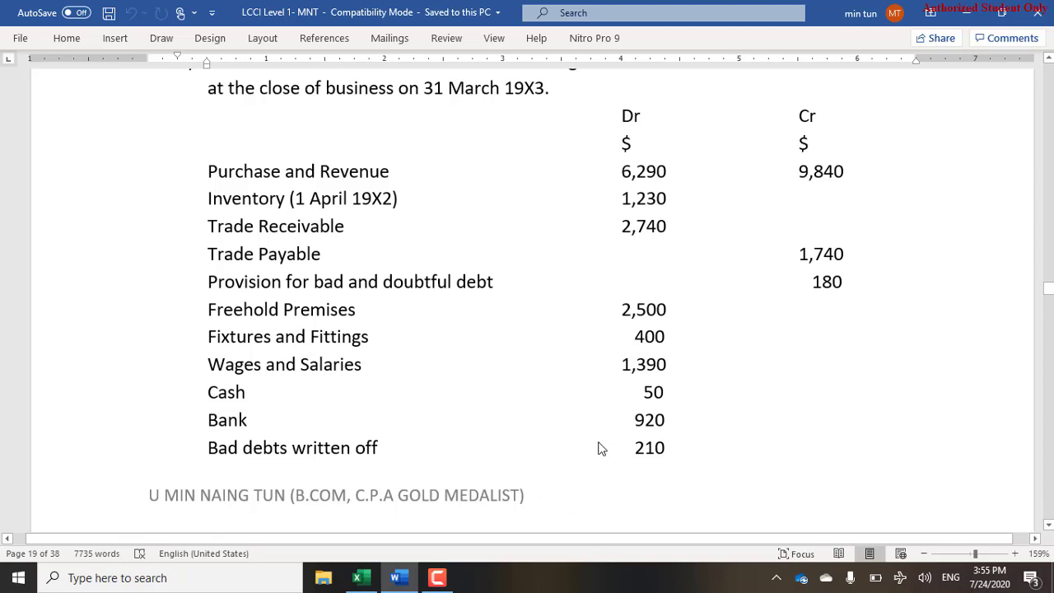
scroll(601, 449, down, 1)
scroll(601, 449, down, 5)
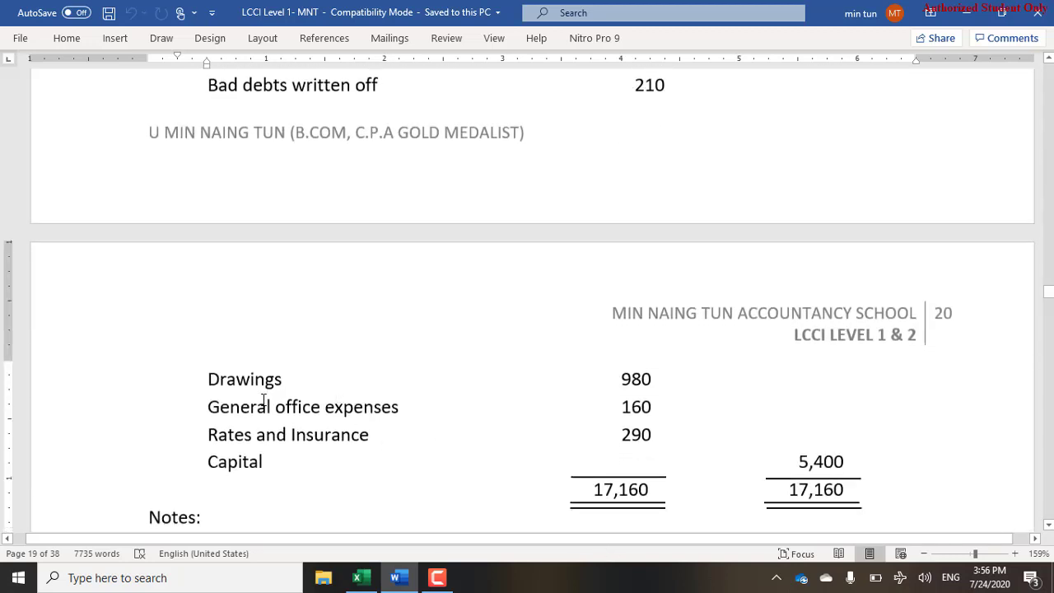
click(255, 380)
scroll(283, 463, down, 4)
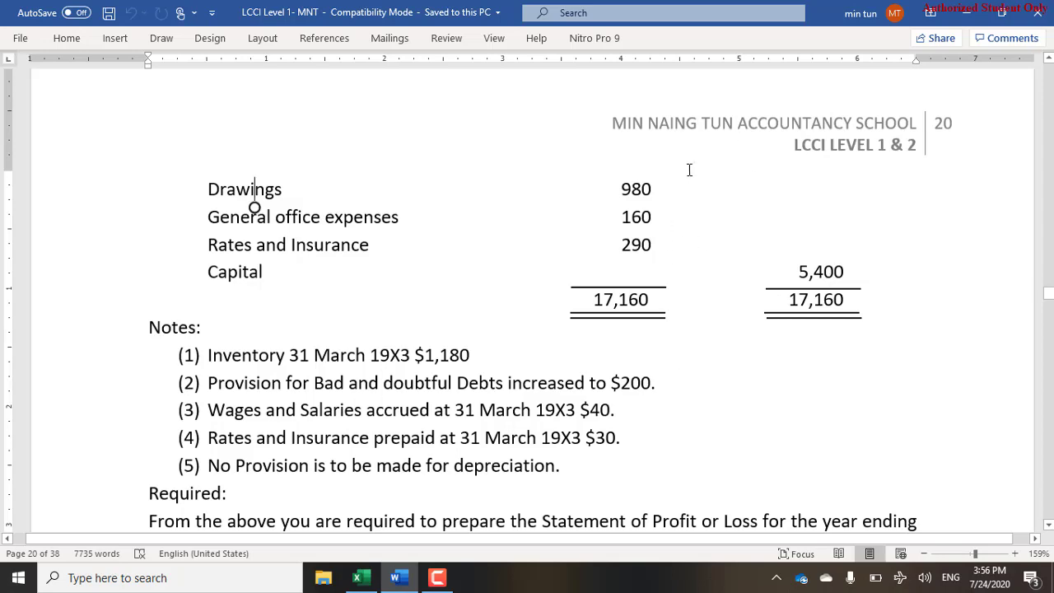
key(alt+Tab)
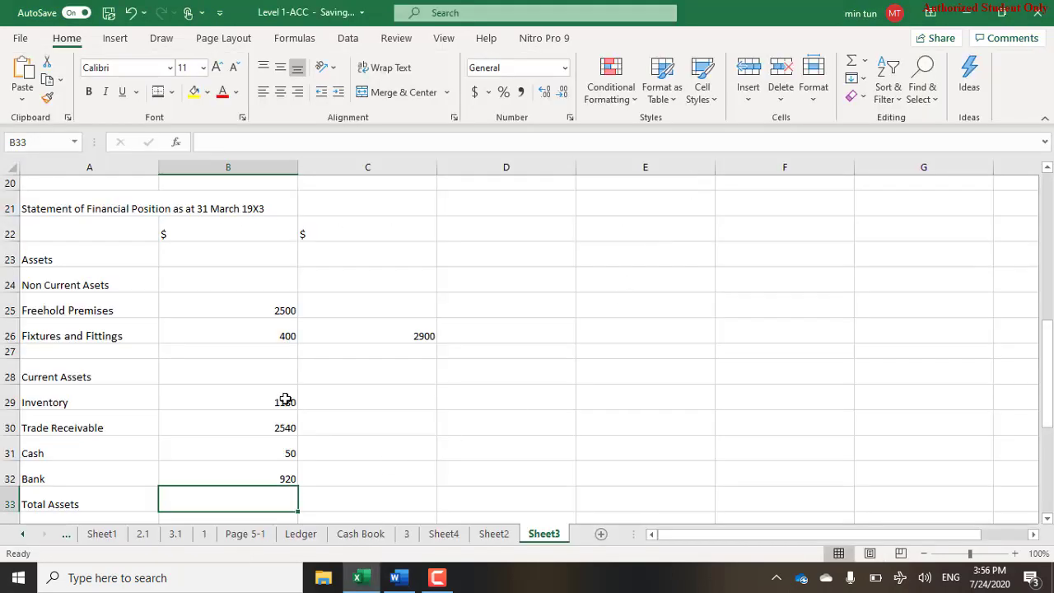
scroll(284, 399, down, 3)
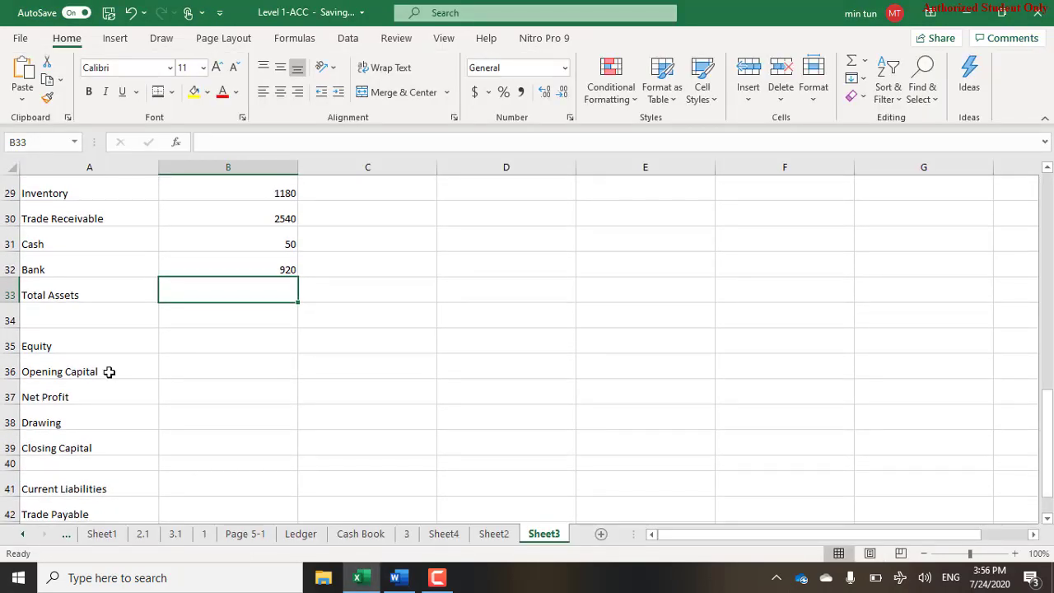
key(alt+Tab)
key(alt+Tab)
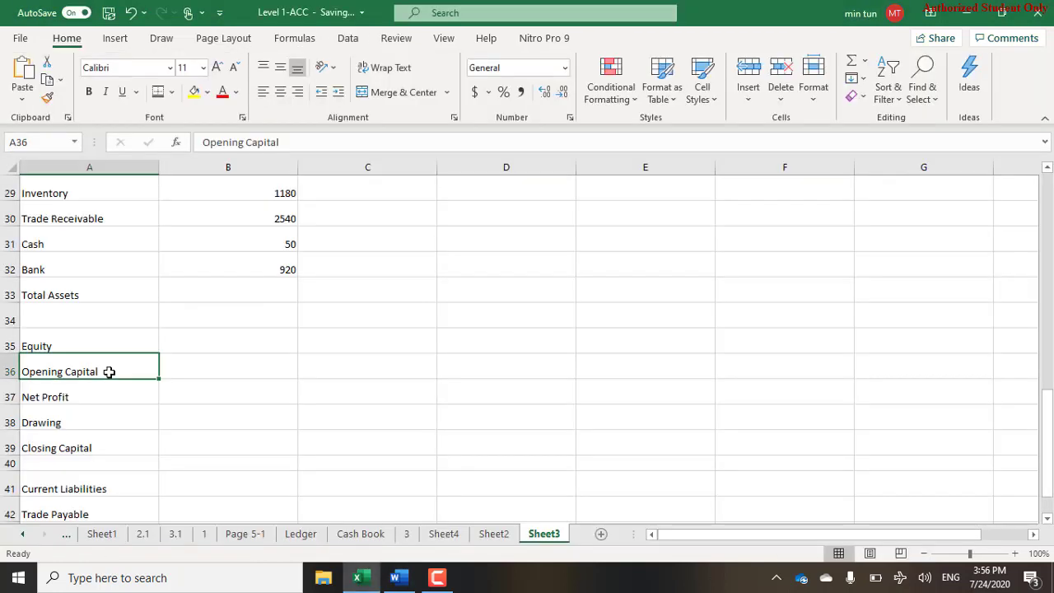
key(Right)
text(5400)
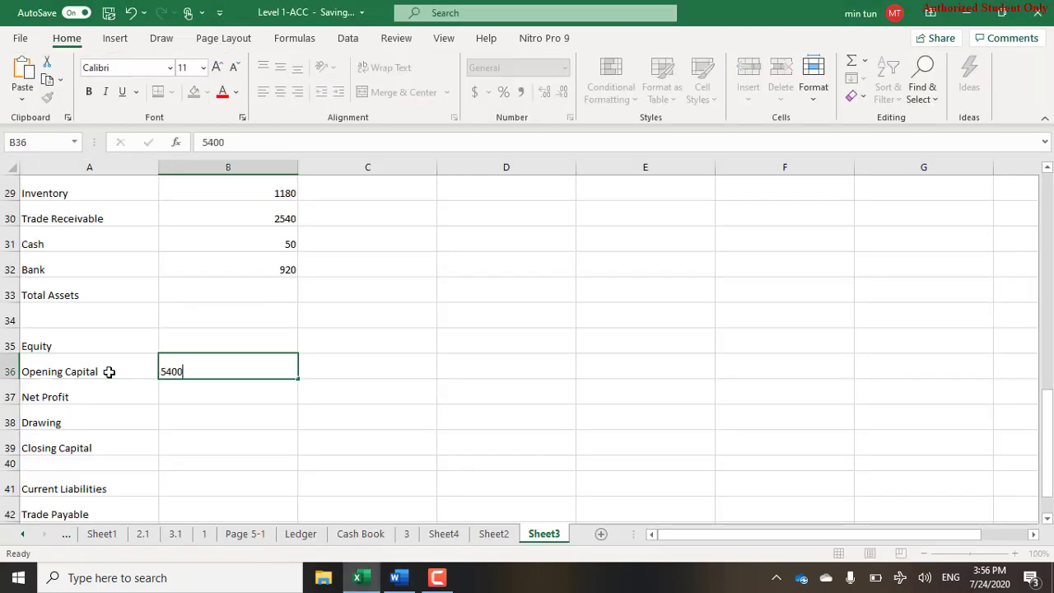
key(Return)
Link Net Profit in cell B37 to the profit or loss statement's net profit with =C17.
text(=)
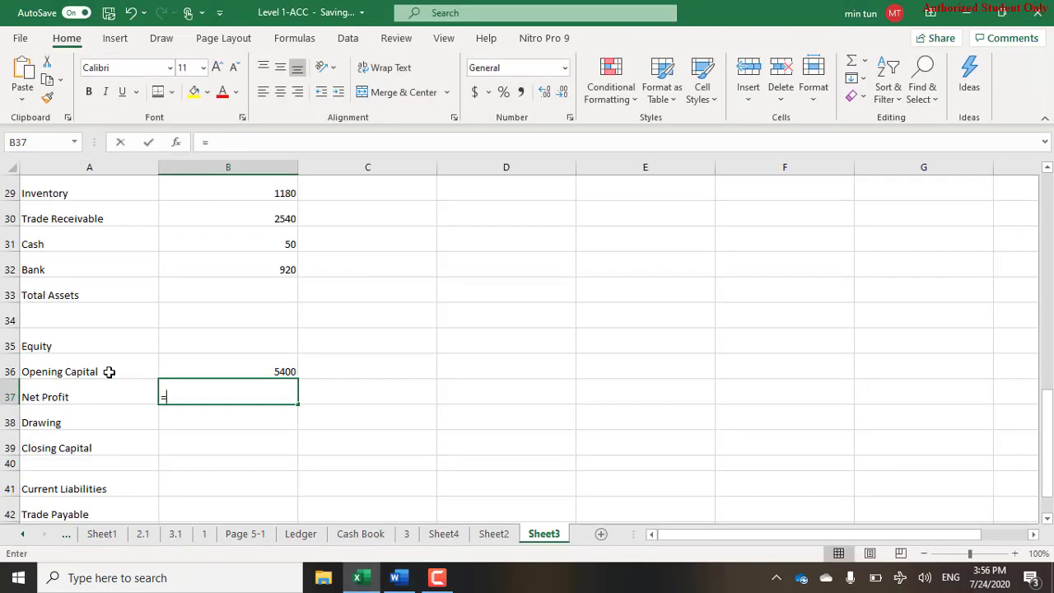
scroll(109, 372, up, 4)
scroll(109, 372, up, 2)
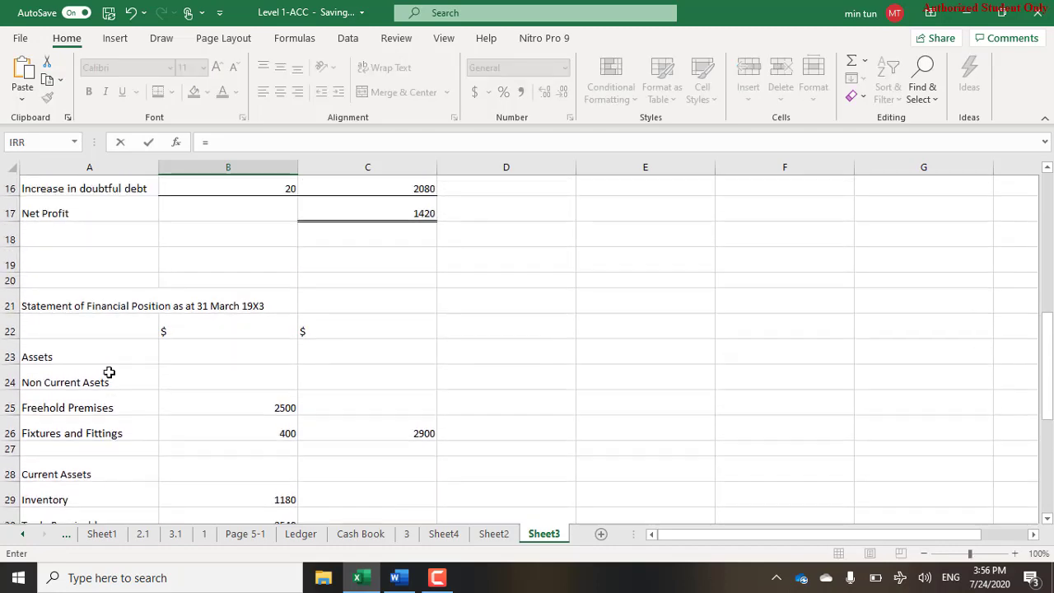
click(367, 294)
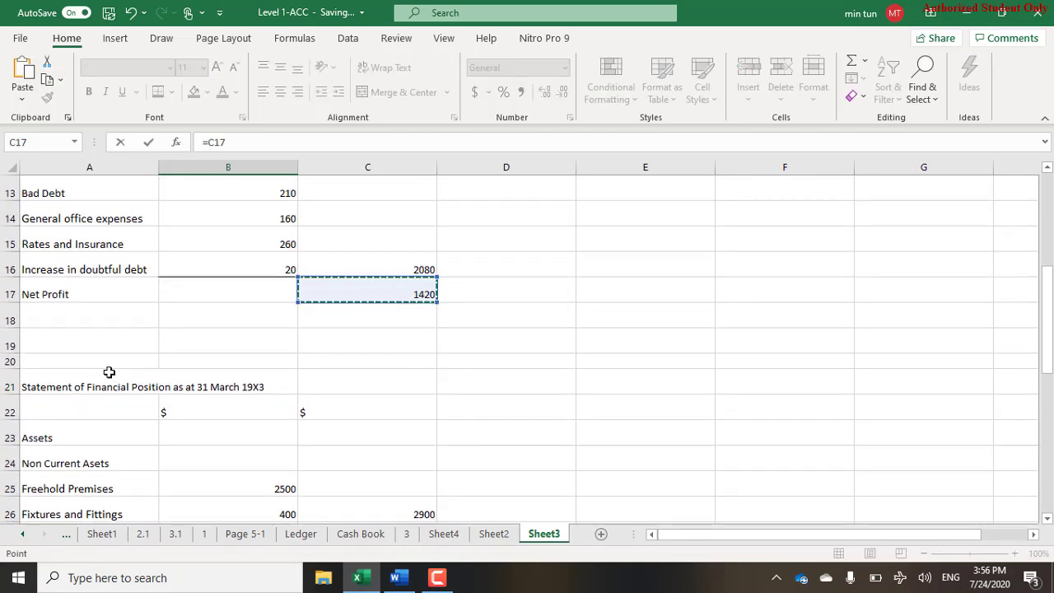
key(Return)
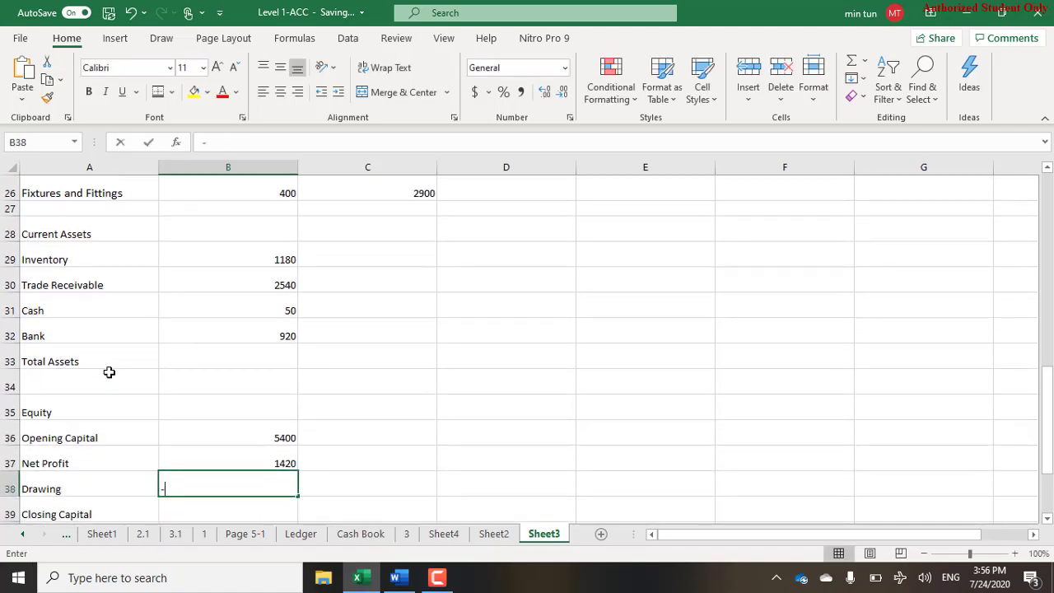
Check the drawings in the Word trial balance and enter -980 for Drawing in Excel cell B38.
key(alt+Tab)
key(alt+Tab)
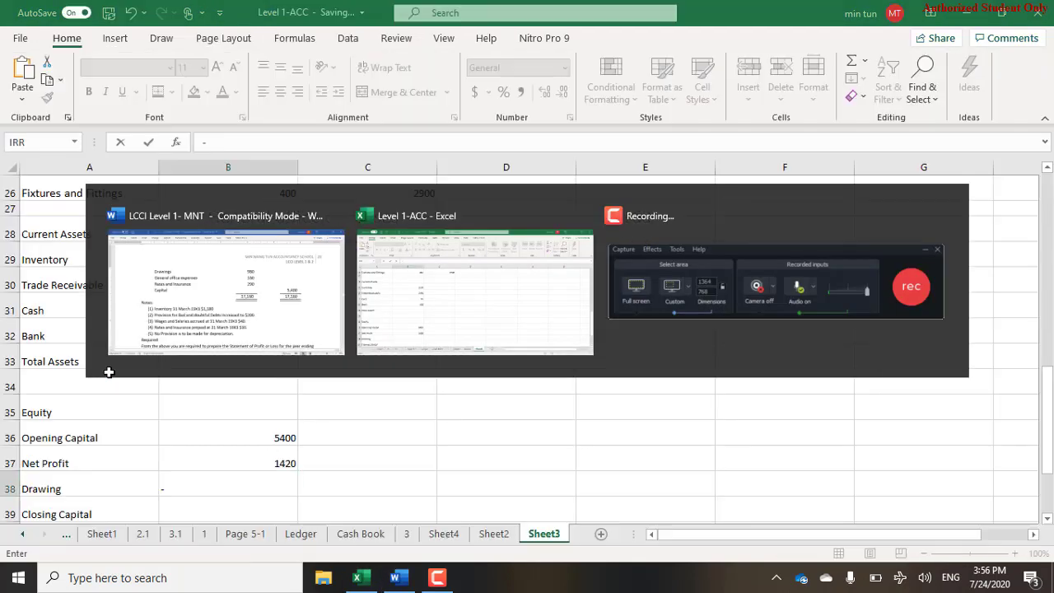
text(-980)
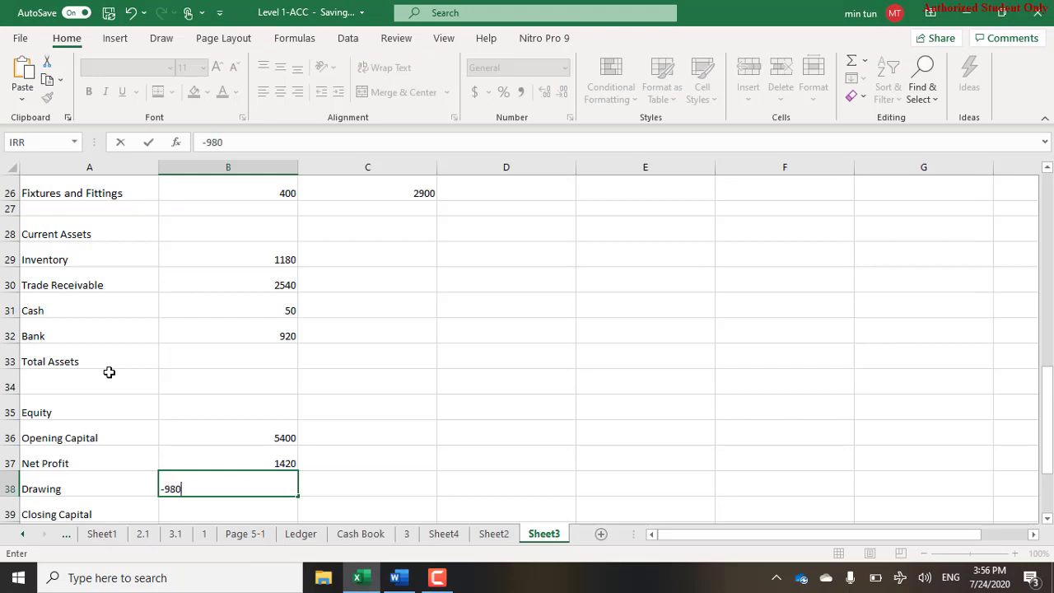
key(Return)
Calculate Closing Capital in cell C39 with =SUM(B36:B38) and check the range the formula covers.
key(Right)
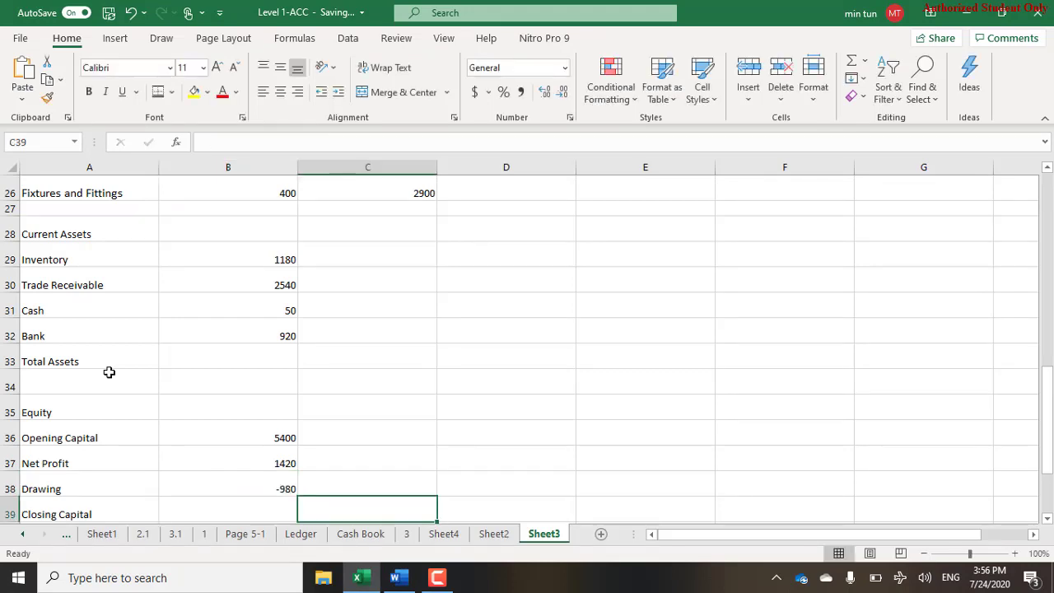
text(=SUM()
key(ctrl+Up)
key(Up)
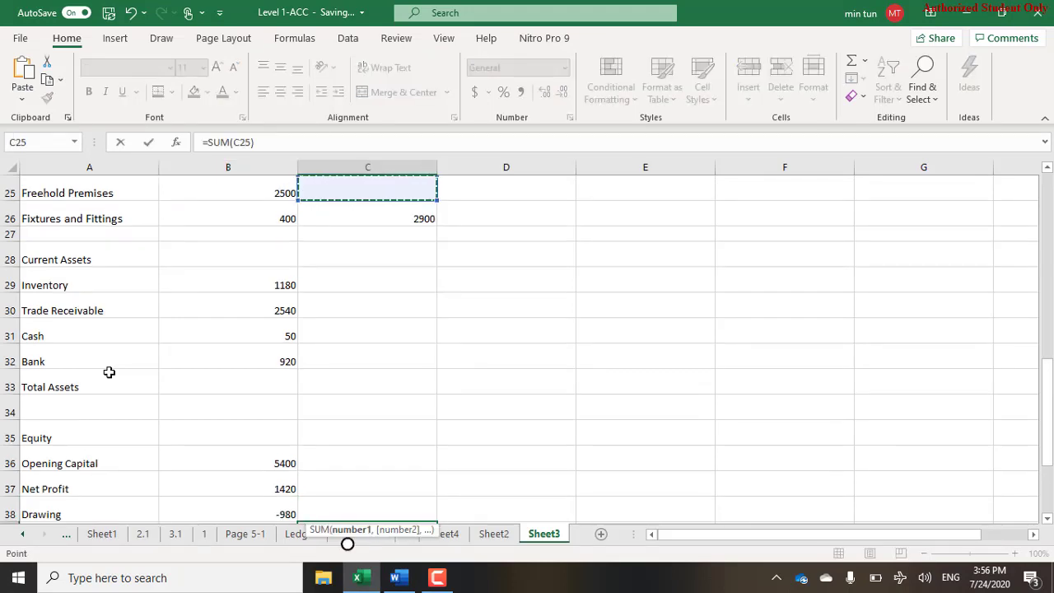
key(Left)
key(Down)
key(Down)
key(Down)
key(Down)
key(Down)
key(Down)
key(Down)
key(Down)
key(Down)
key(Down)
key(Down)
key(Down)
key(Down)
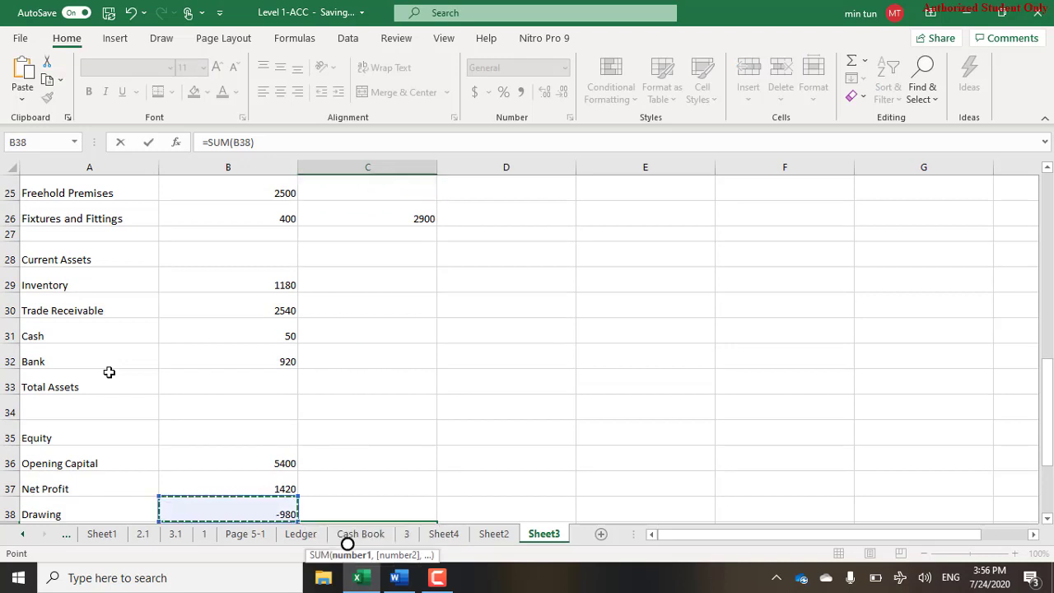
key(shift+Up)
key(shift+Up)
key(Return)
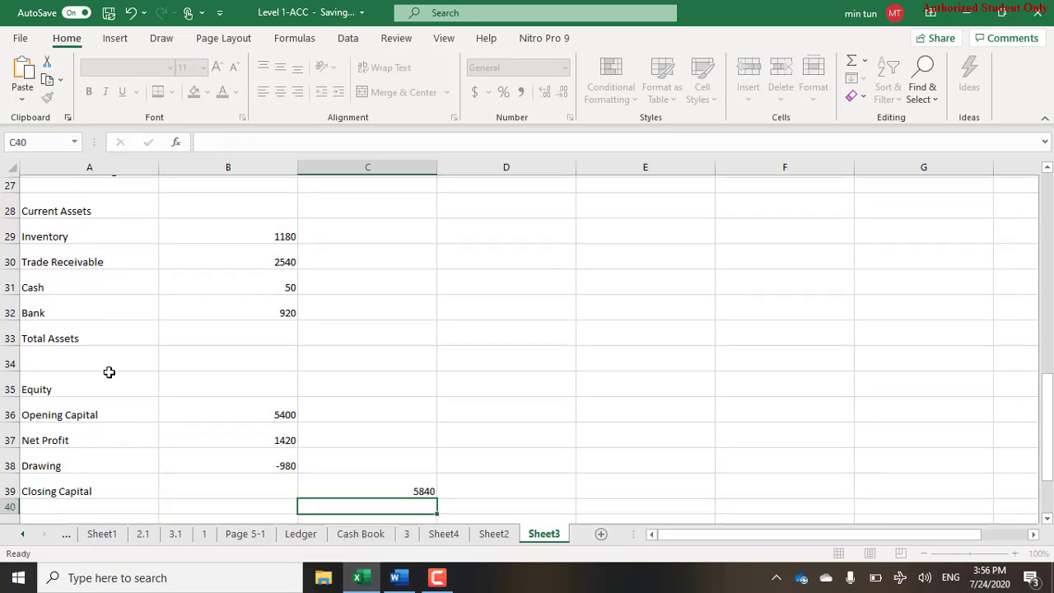
key(Up)
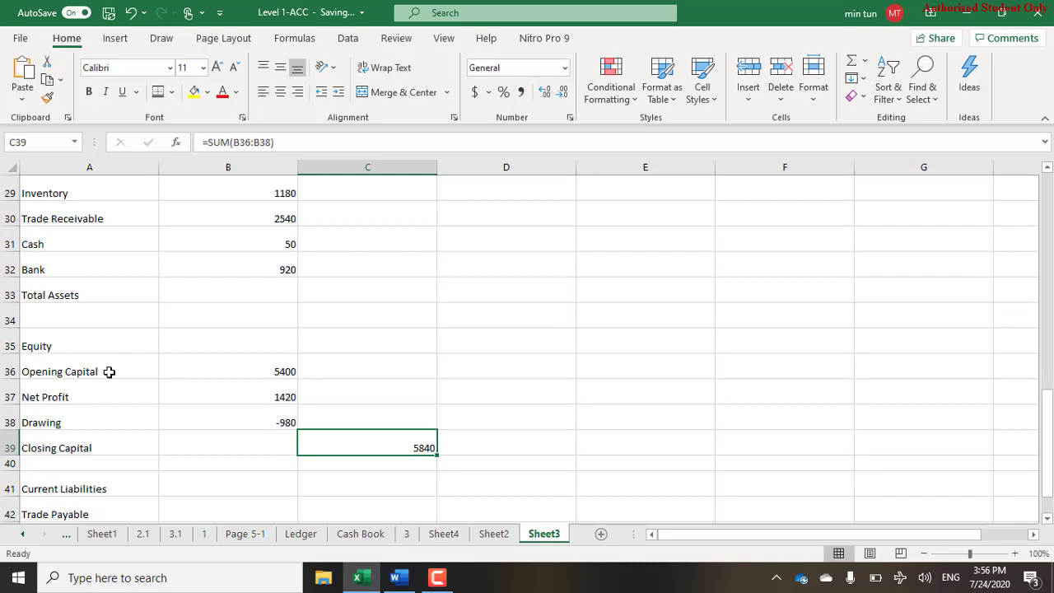
key(F2)
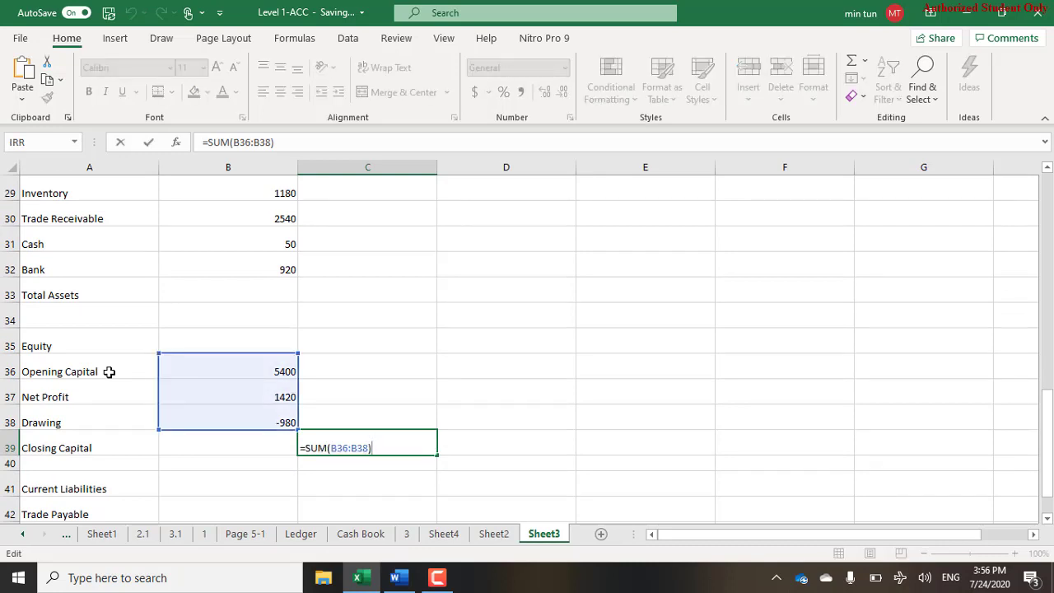
key(Return)
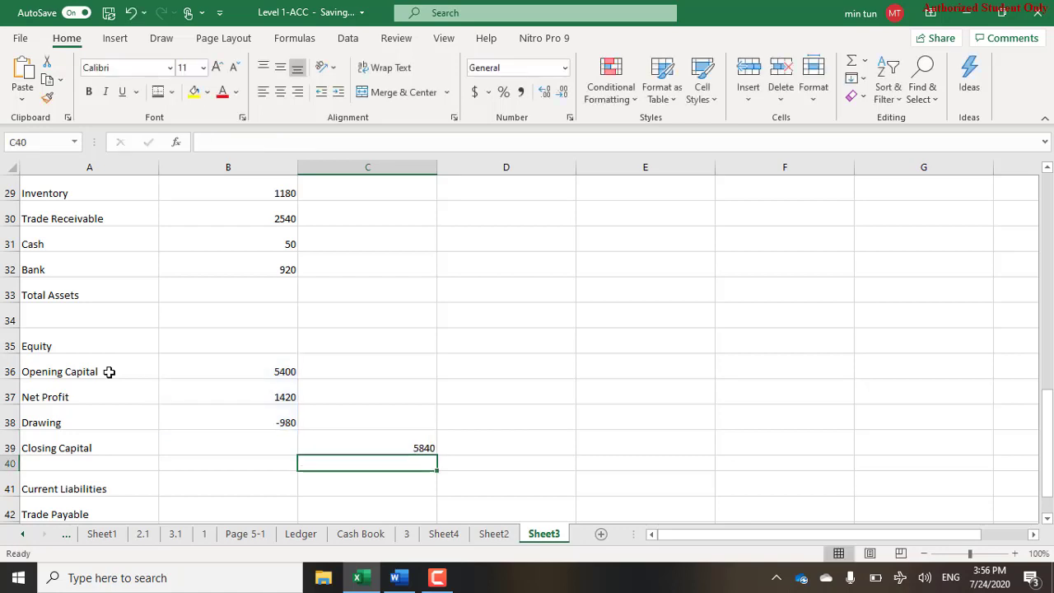
Look up the trade payable in the Word trial balance and enter 1740 for Trade Payable in Excel cell B42.
key(alt+Tab)
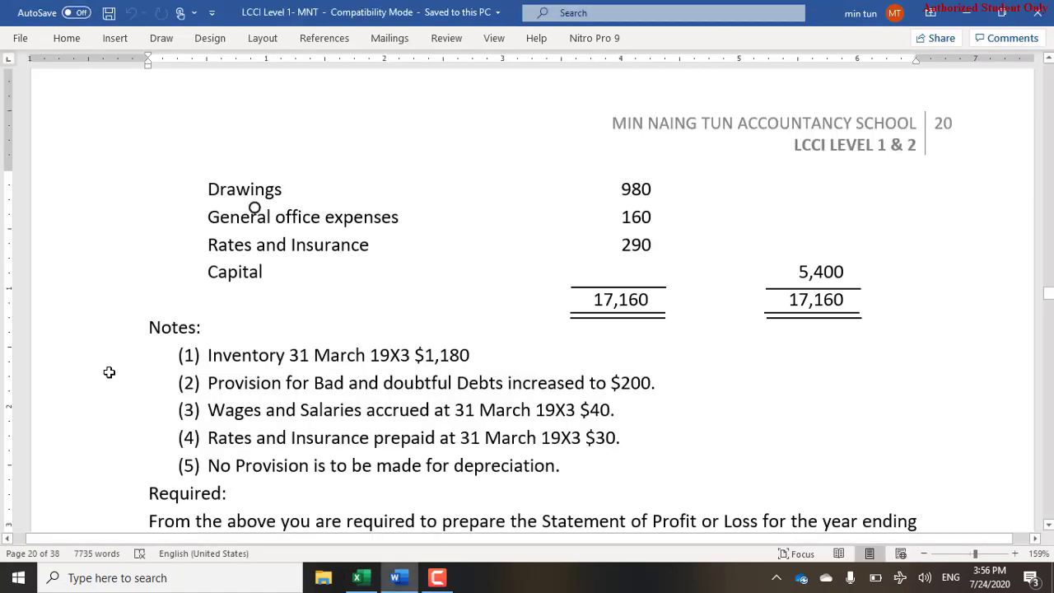
click(257, 244)
scroll(109, 372, up, 6)
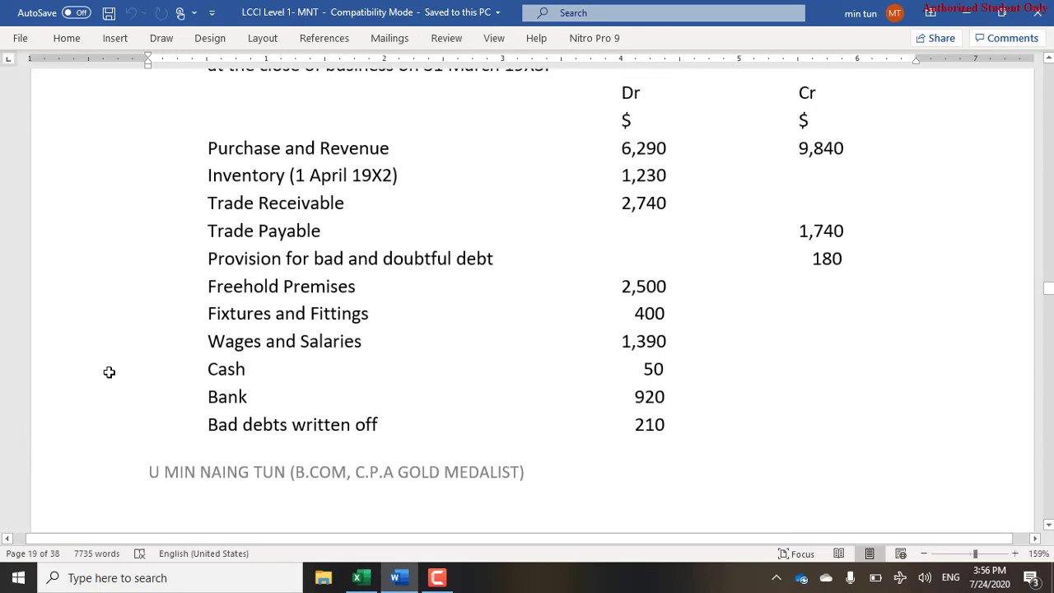
scroll(108, 372, down, 1)
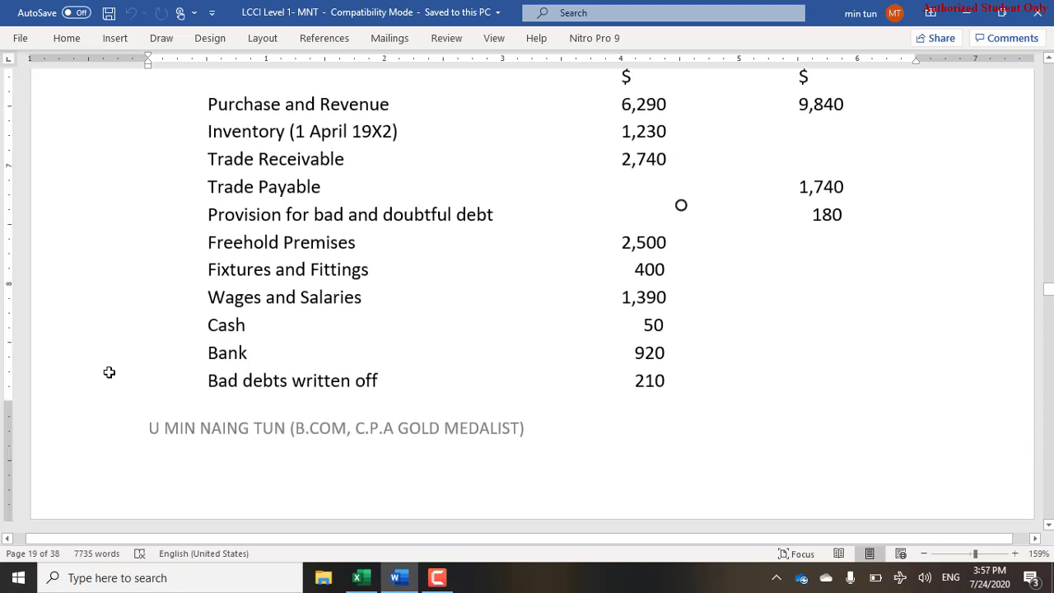
key(alt+Tab)
scroll(108, 372, down, 2)
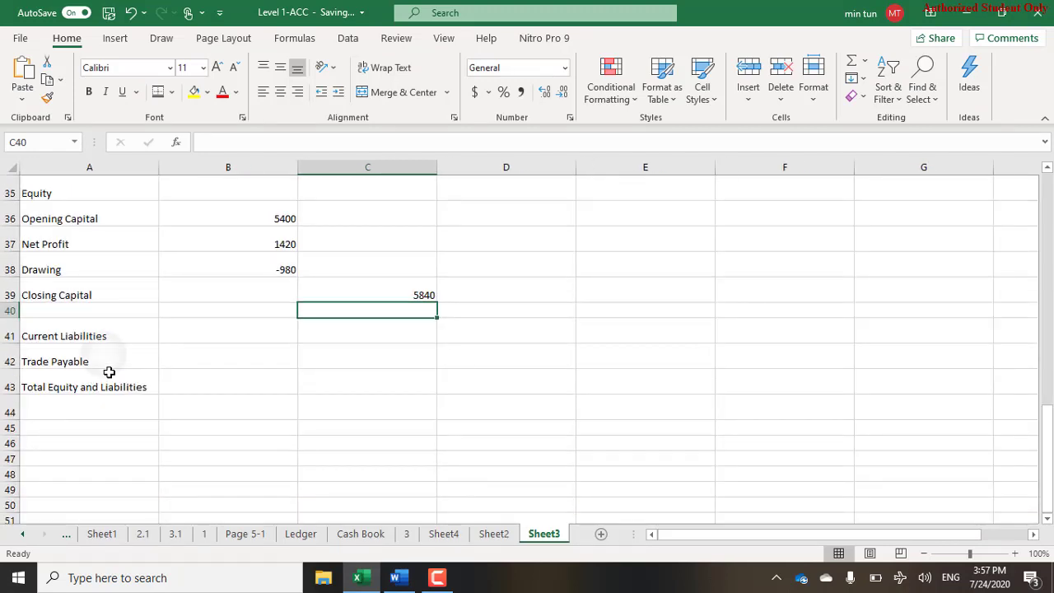
click(109, 372)
key(Right)
text(1740)
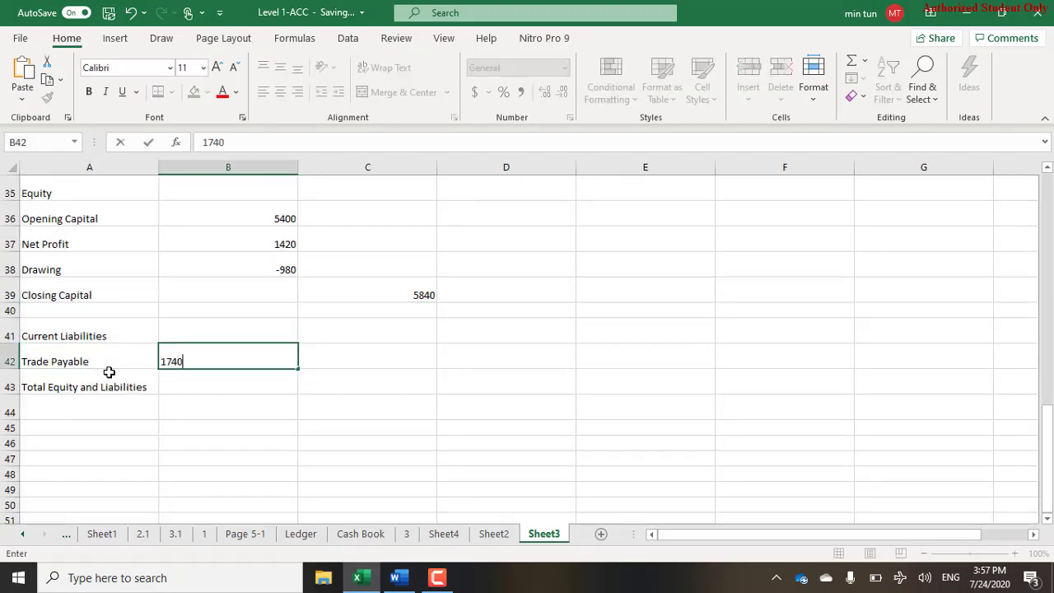
key(Return)
Read through the rest of the Word trial balance and its notes on inventory, the bad debt provision and accrued wages and salaries.
key(alt+Tab)
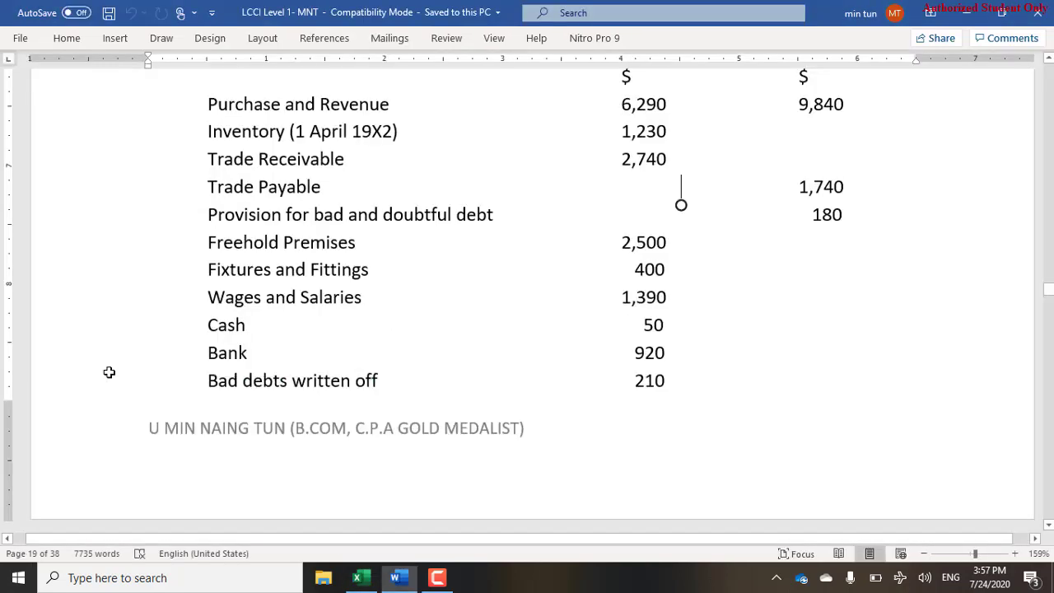
key(Down)
key(Down)
key(Down)
key(Down)
key(Down)
key(Down)
key(Down)
key(Down)
key(Down)
key(Down)
key(Down)
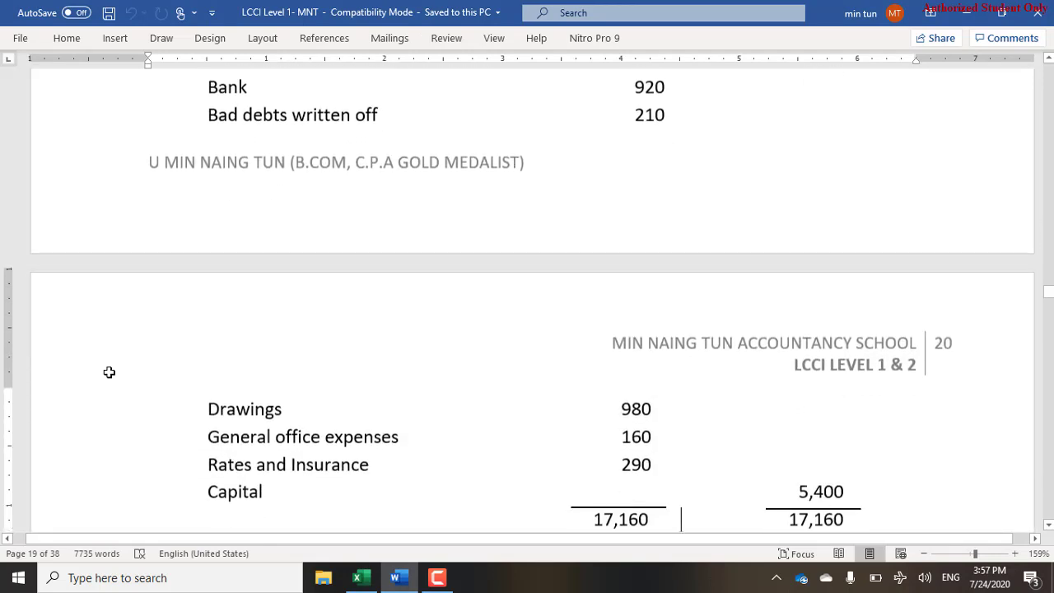
key(Down)
key(Down)
key(Down)
key(Down)
key(Down)
key(Down)
key(Down)
key(Down)
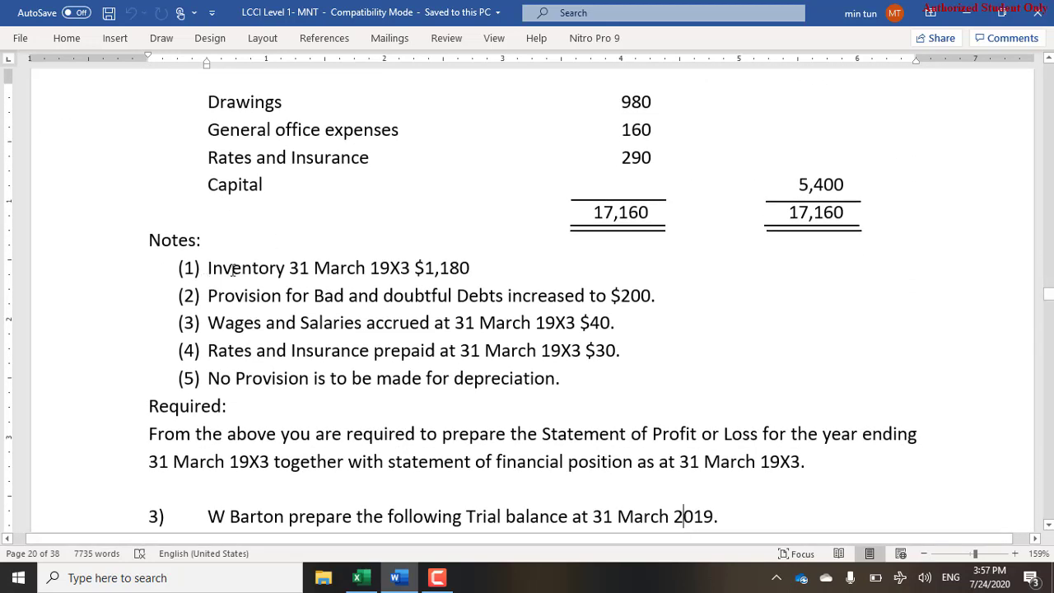
click(233, 269)
click(243, 294)
click(244, 322)
In Excel, insert a row above Total Equity and Liabilities and label it "Accrued wages and salaries" in A43.
key(alt+Tab)
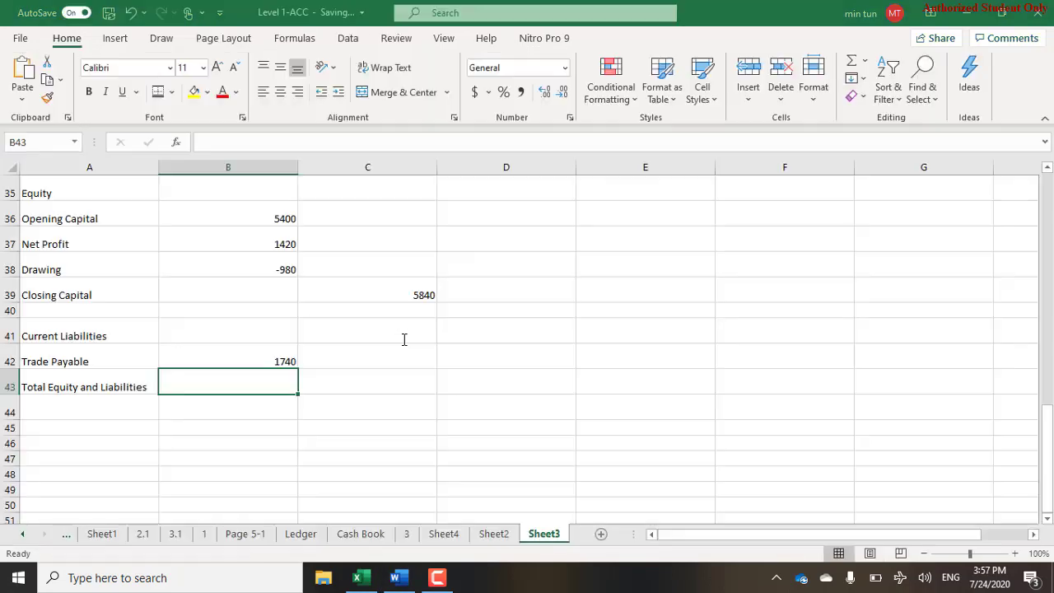
click(120, 382)
key(shift+space)
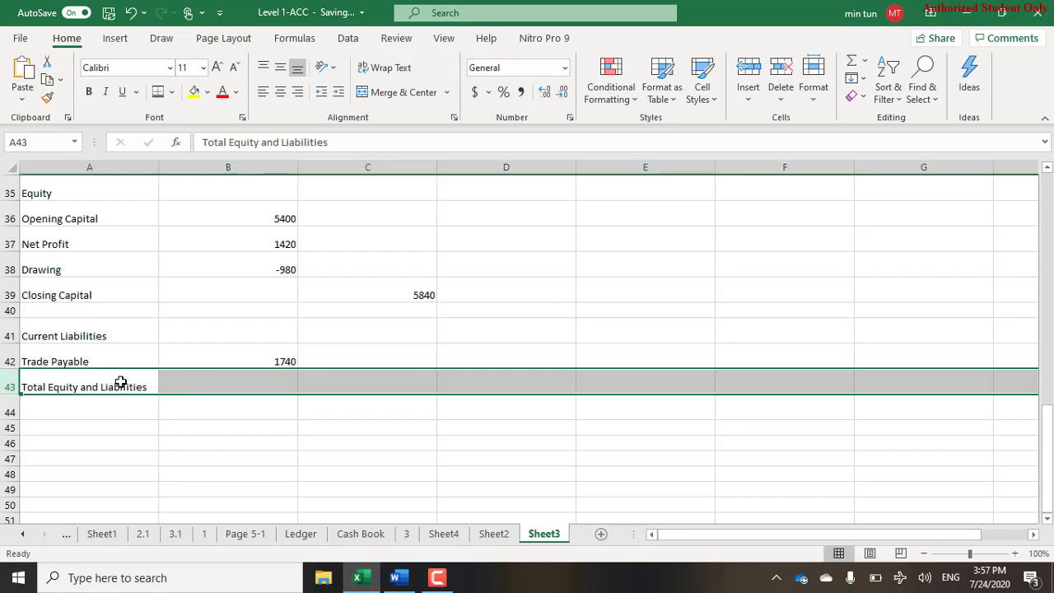
key(ctrl+shift+plus)
click(120, 382)
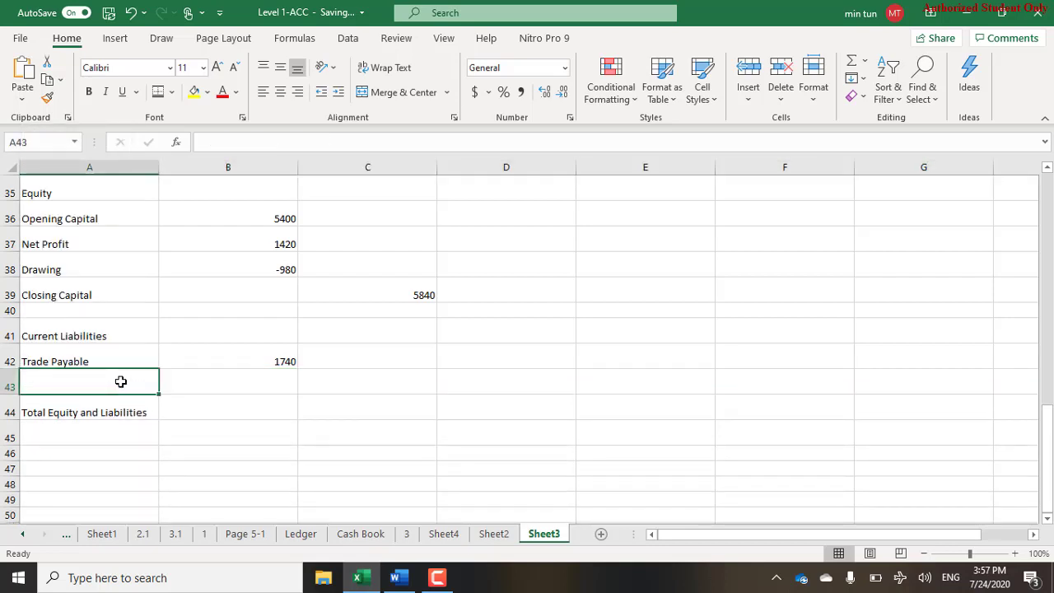
text(Accrued )
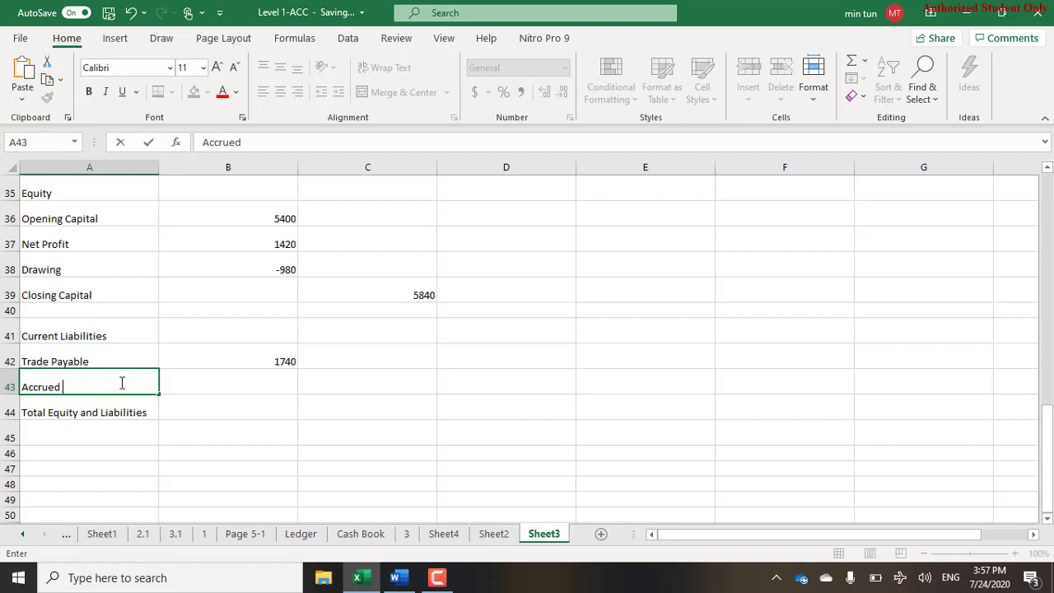
text(wages and )
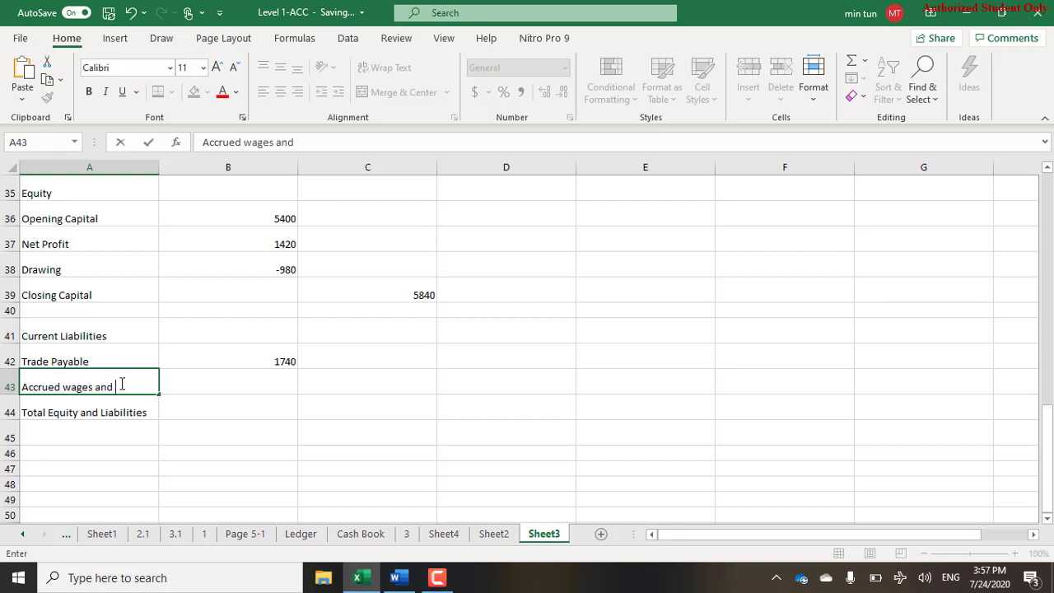
text(salaries)
key(Tab)
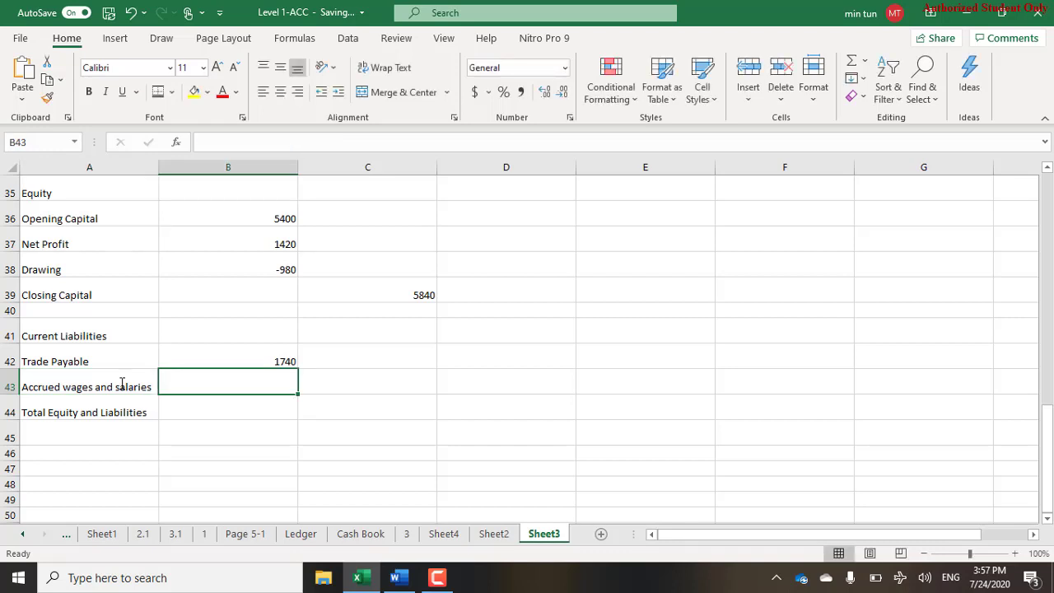
Check the wages and salaries accrual in the Word notes and enter 40 in Excel cell B43.
key(alt+Tab)
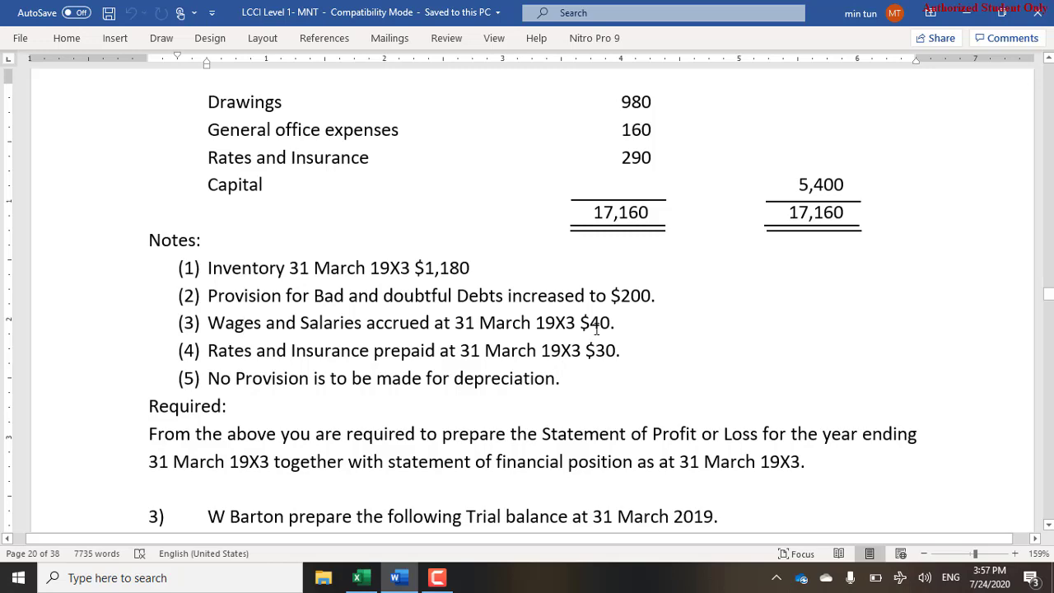
key(alt+Tab)
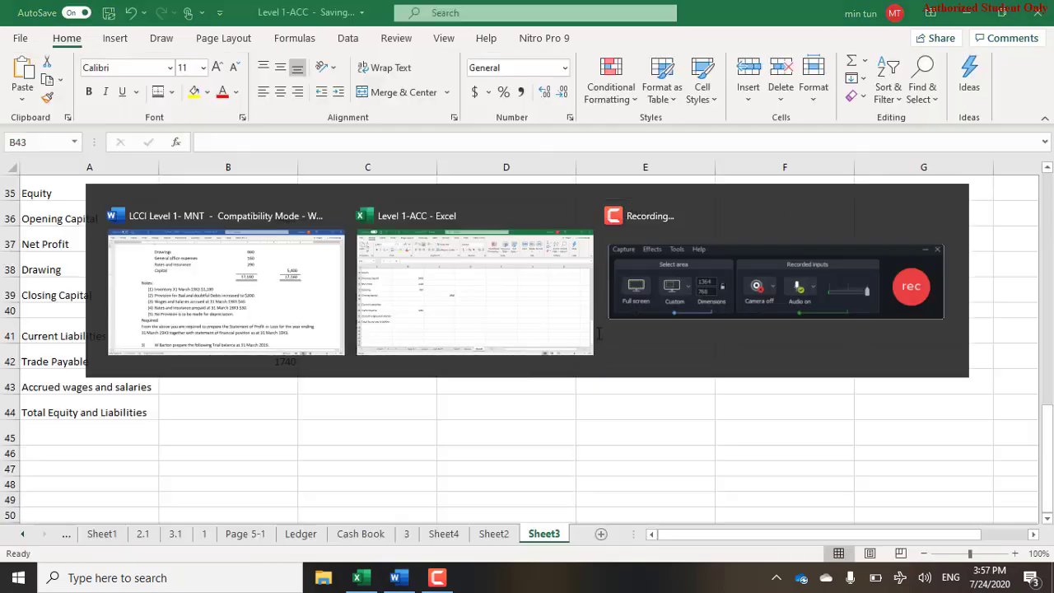
text(40)
key(Return)
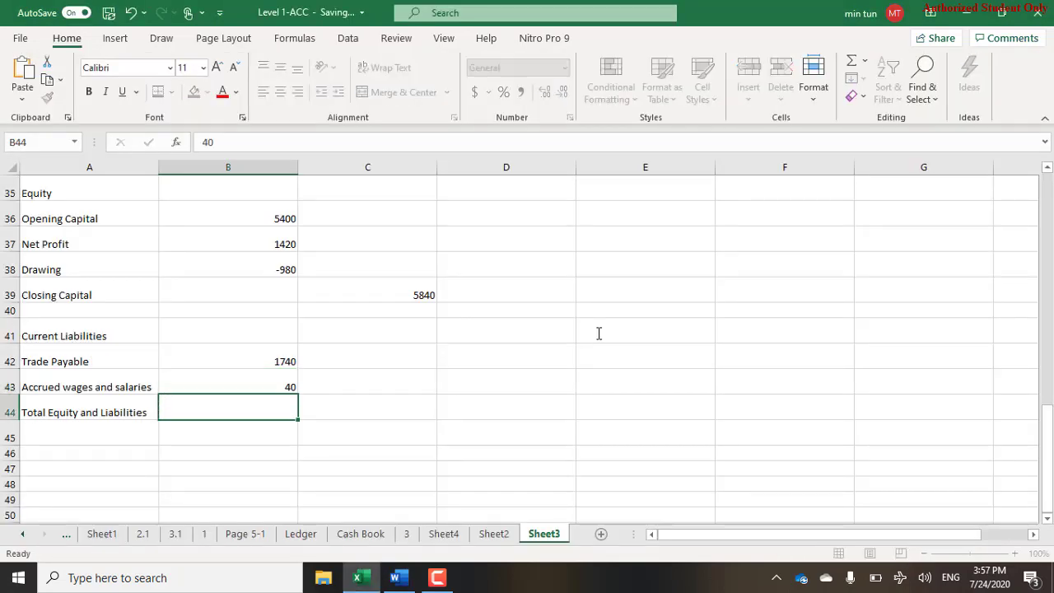
Check the prepaid rates and insurance note in Word and insert a blank row above Total Assets in Excel.
key(alt+Tab)
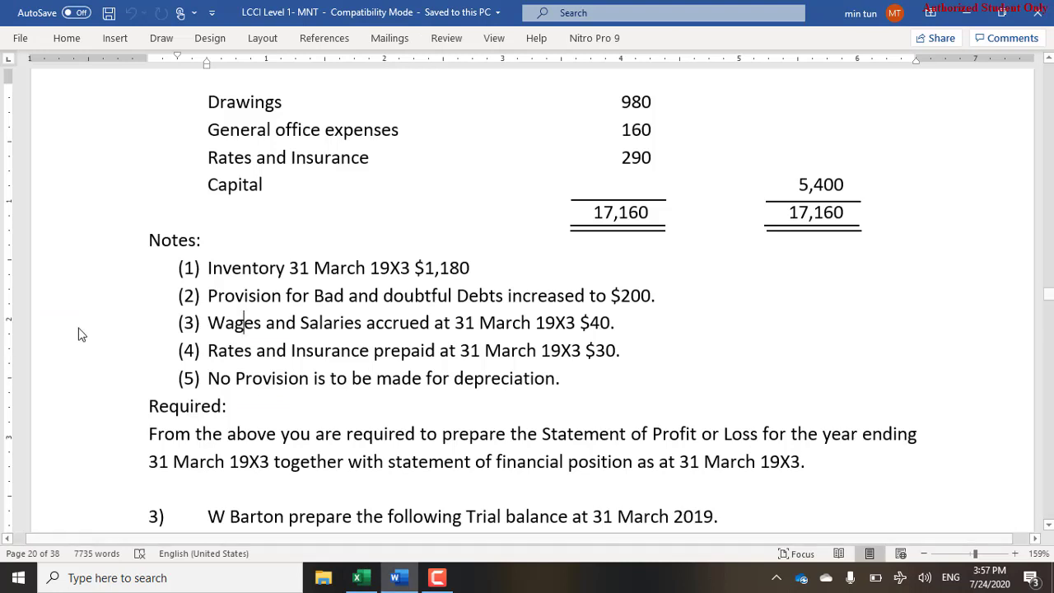
drag(208, 322, 208, 350)
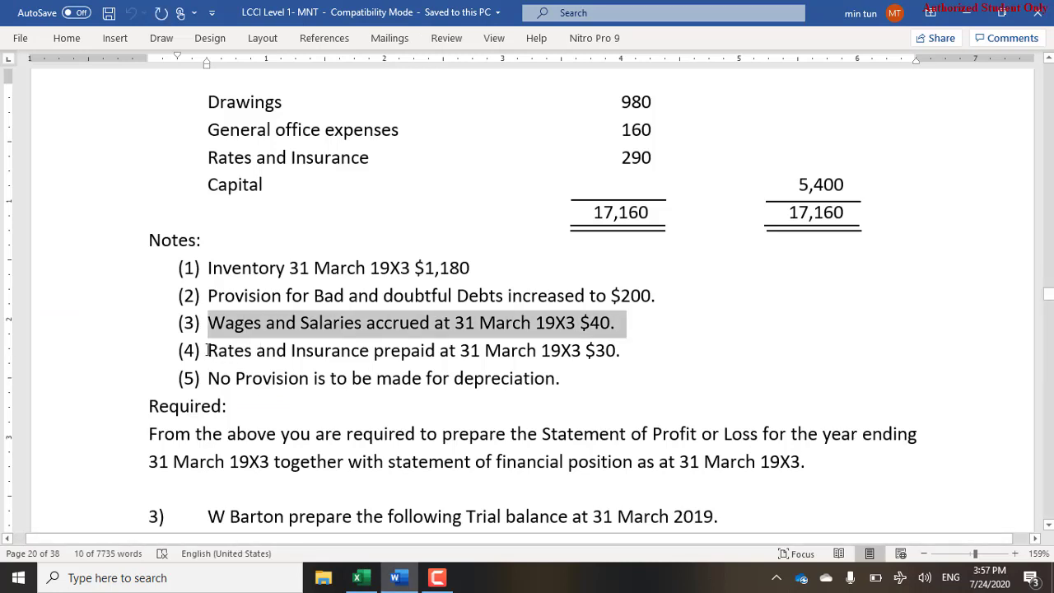
click(208, 350)
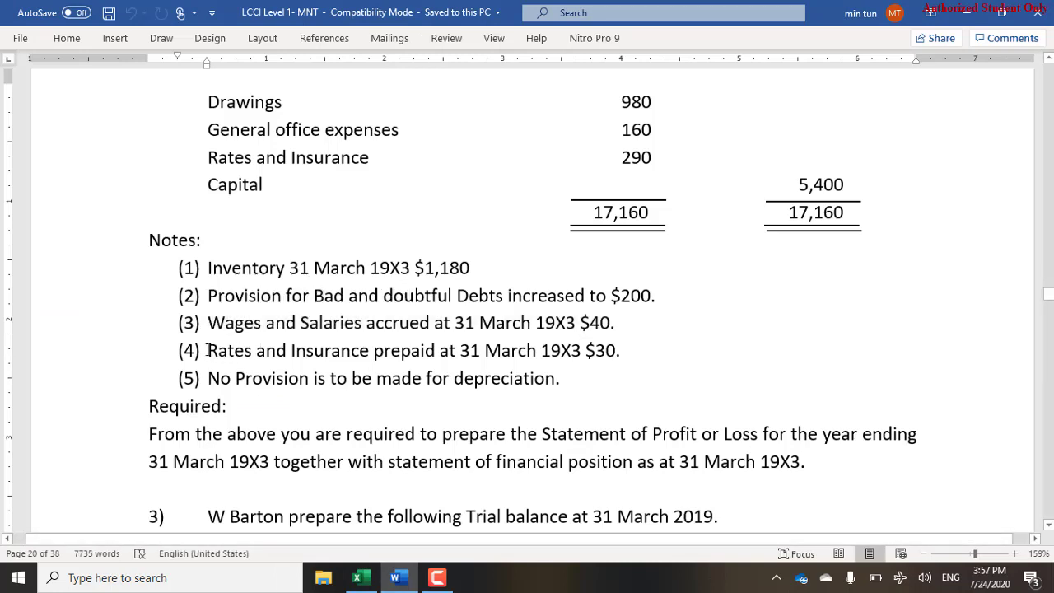
key(shift+Down)
key(alt+Tab)
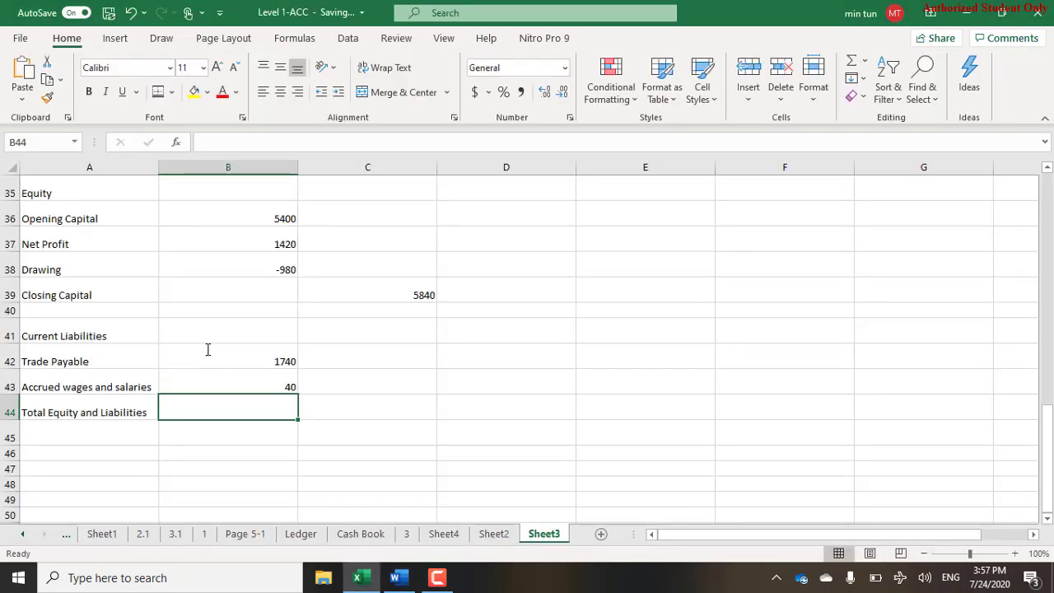
scroll(207, 349, up, 2)
click(49, 320)
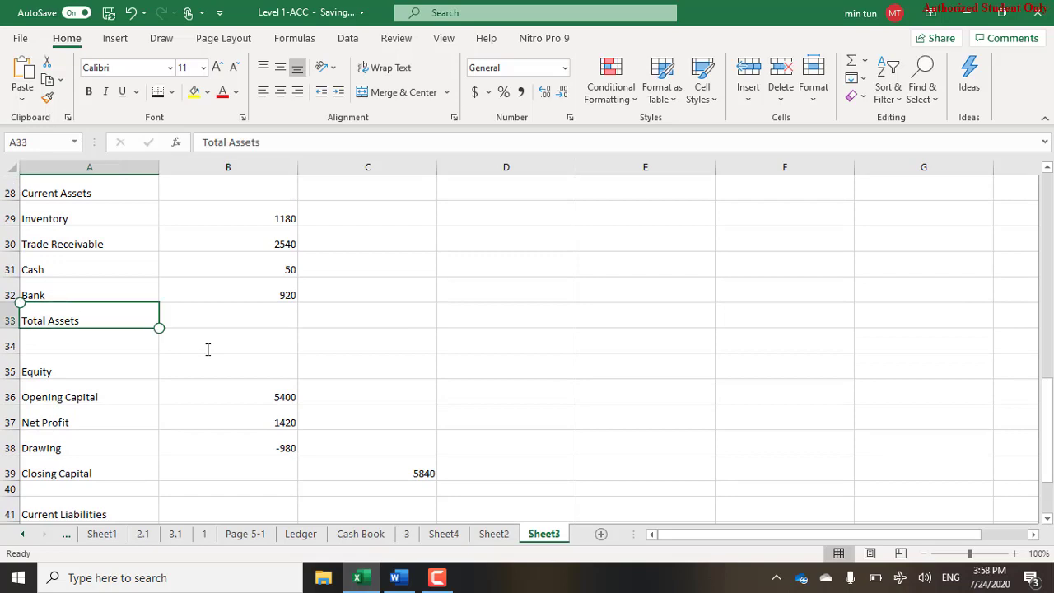
key(shift+space)
key(ctrl+shift+plus)
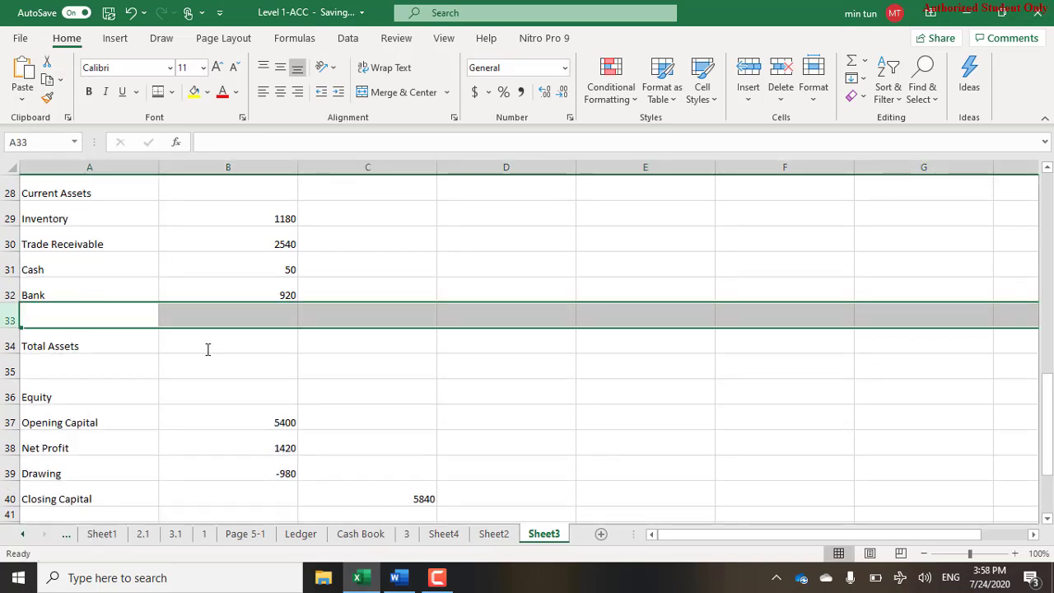
Label cell A33 "Prepaid rate and insurance", checking the item's wording in the Word notes.
key(shift+BackSpace)
text(P)
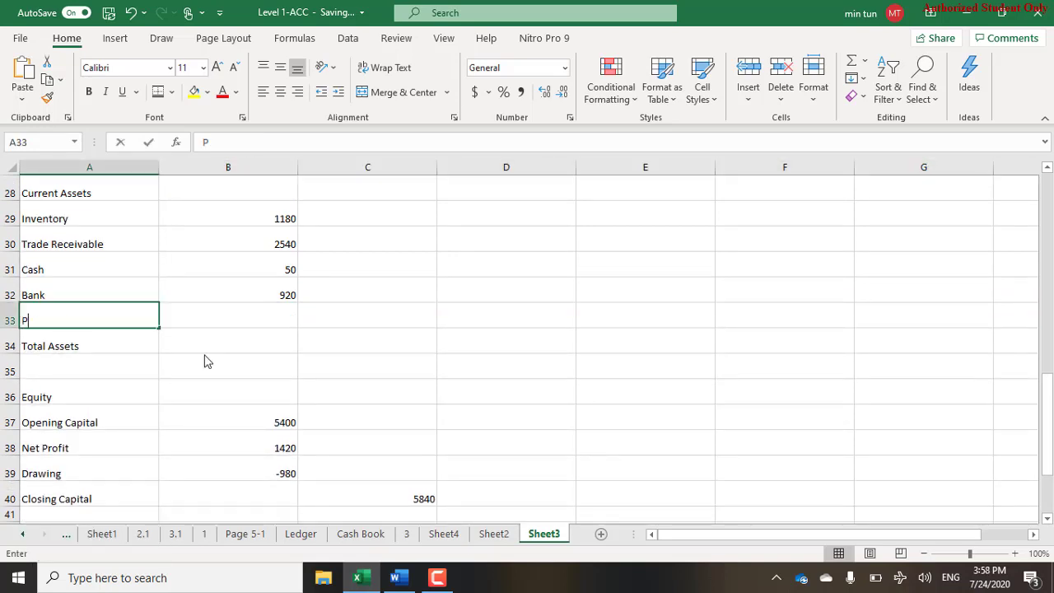
text(repaid)
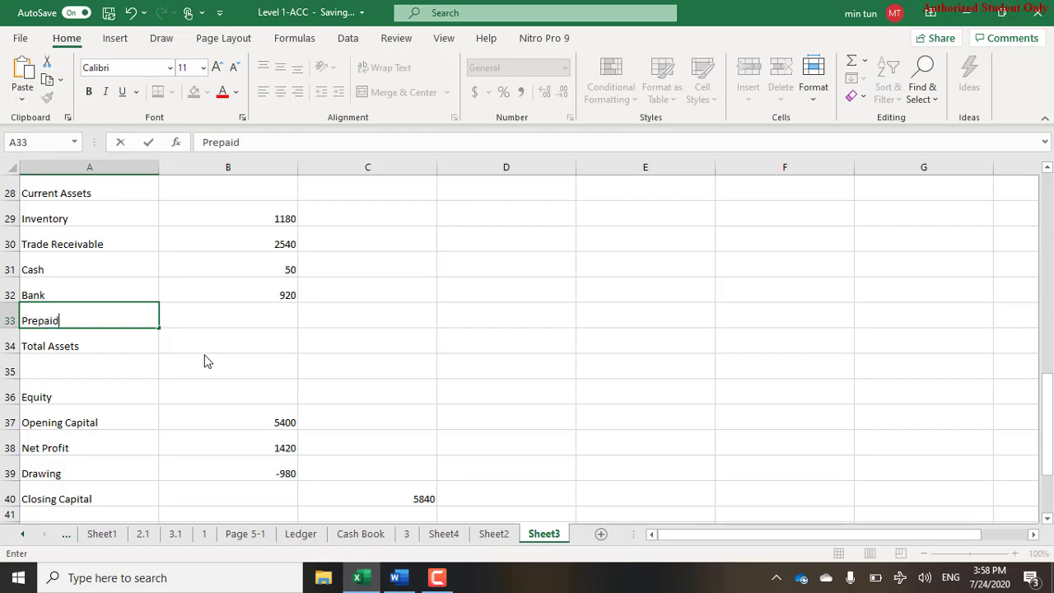
key(alt+Tab)
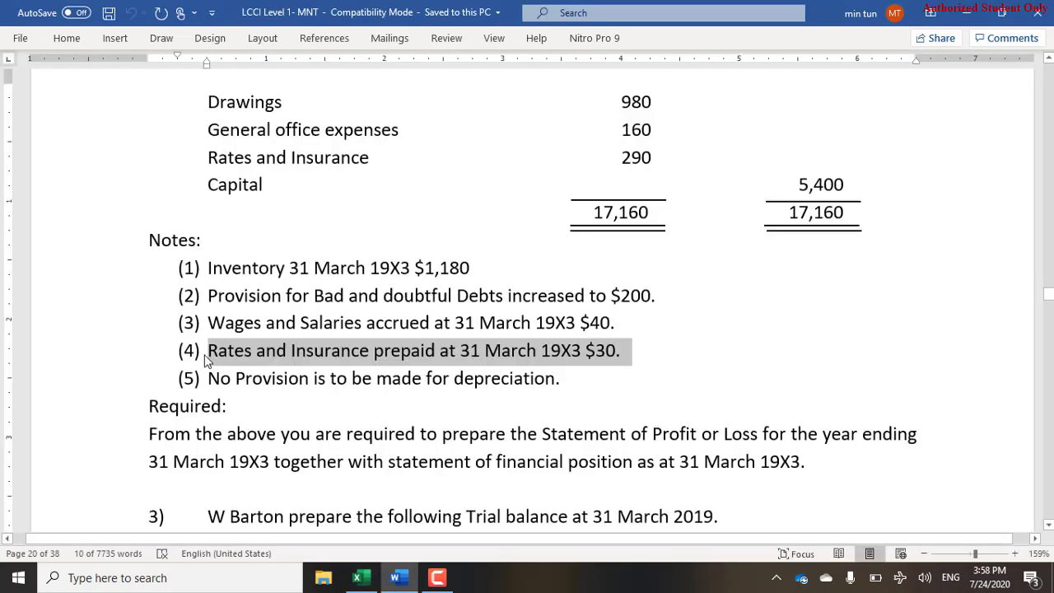
key(alt+Tab)
text(ra)
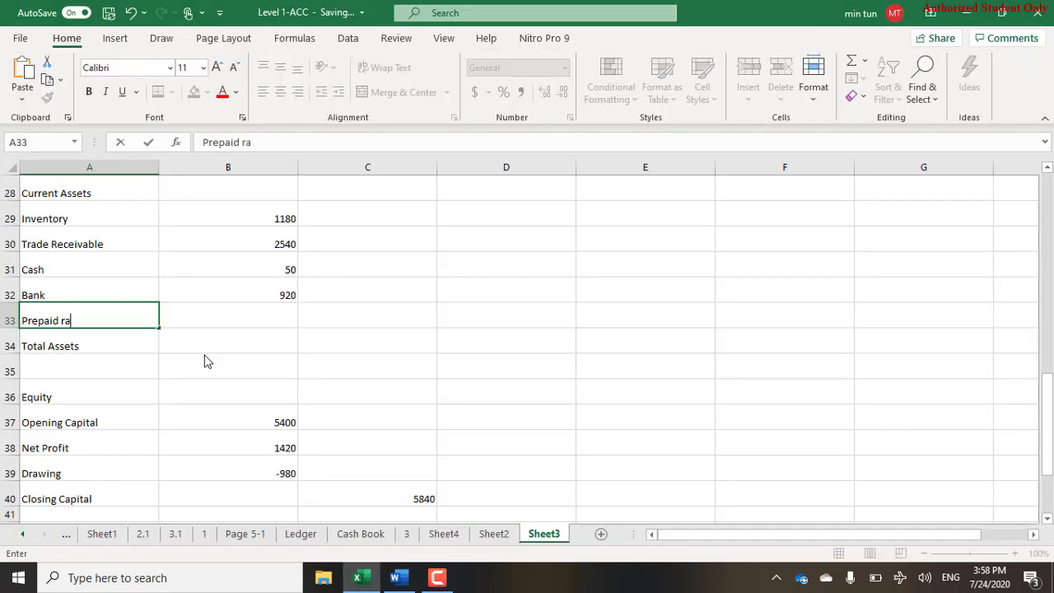
text(te and insu)
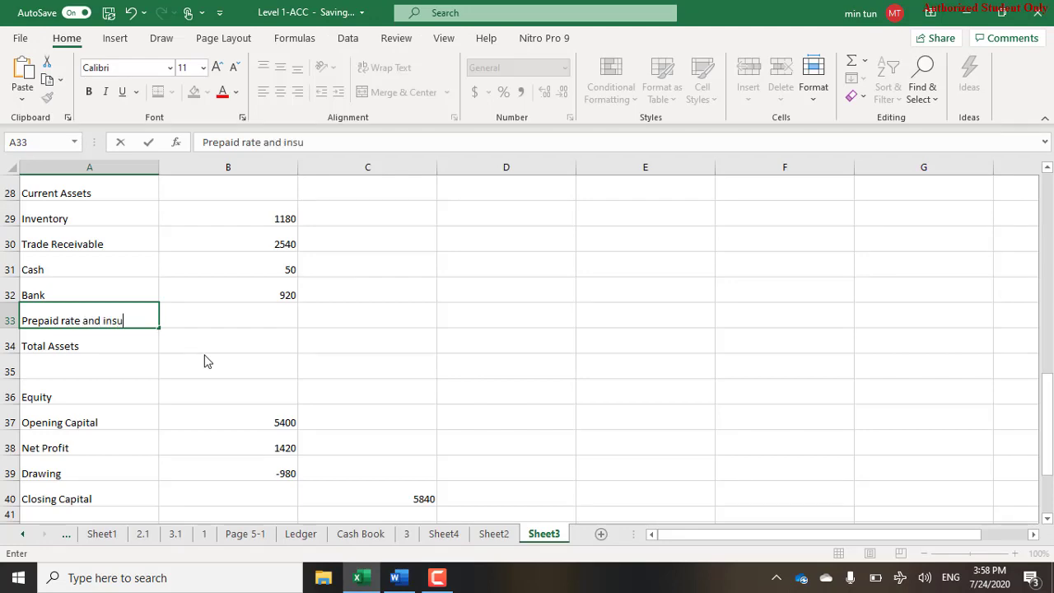
text(ra nce)
key(Tab)
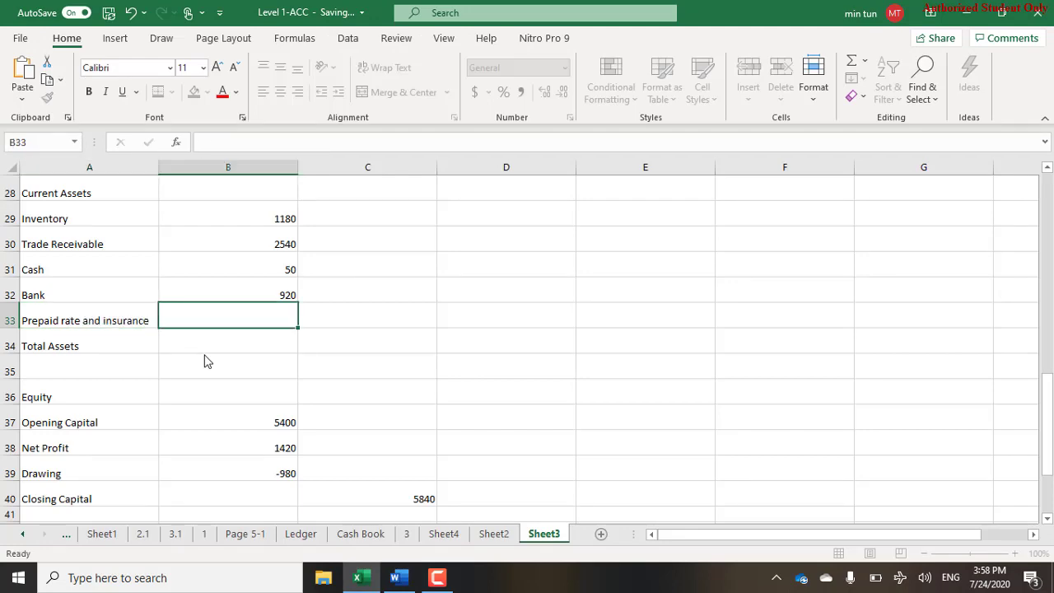
Check the prepaid amount in the Word notes and enter 30 for Prepaid rate and insurance in Excel cell B33.
key(alt+Tab)
key(alt+Tab)
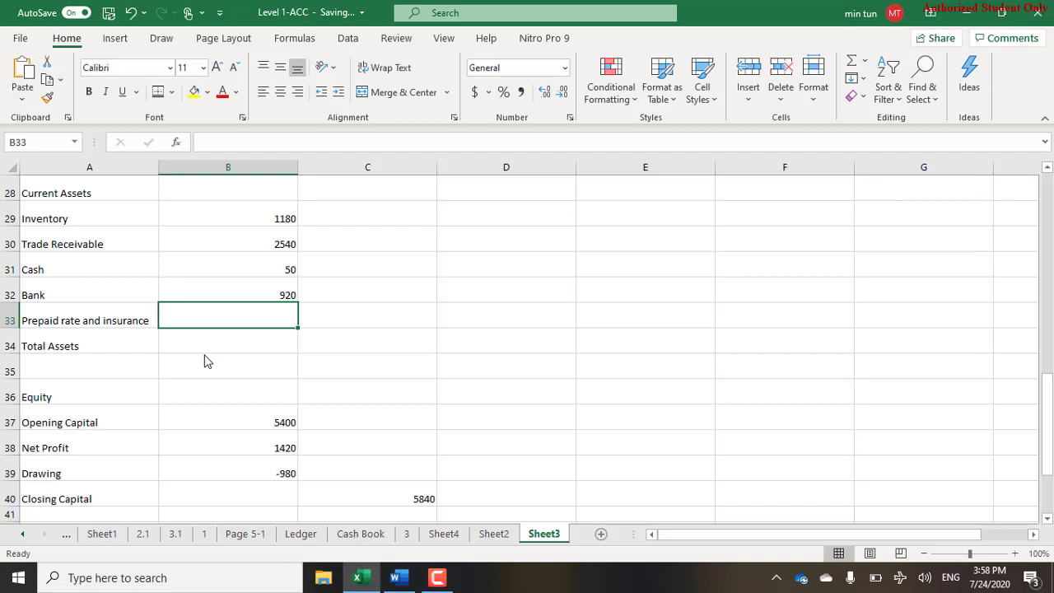
text(30)
key(Return)
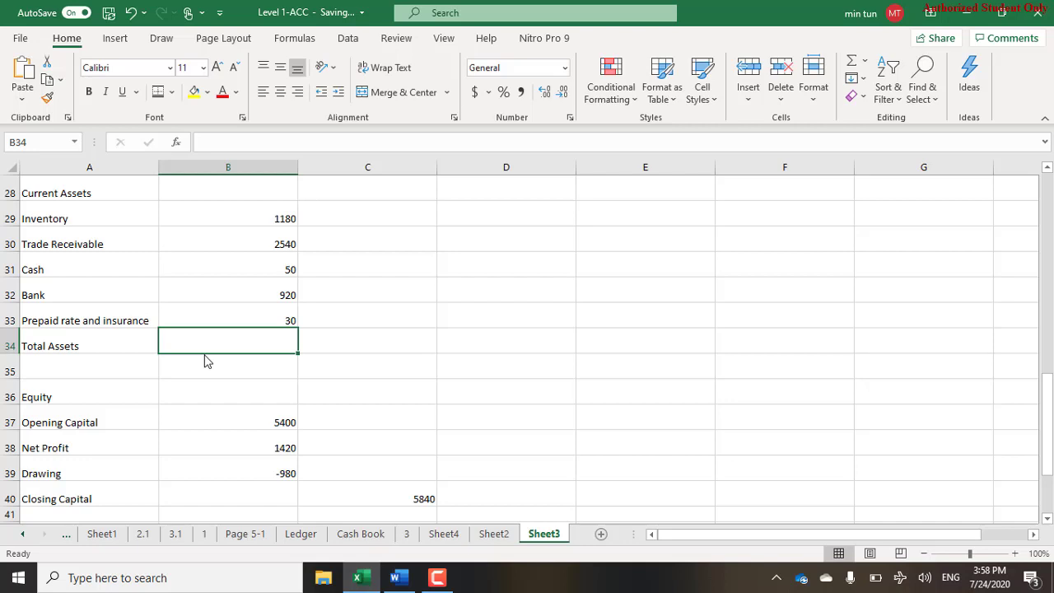
Recheck the prepaid rates and insurance note in Word and total the current assets in Excel cell C33 with =SUM(B29:B33).
key(alt+Tab)
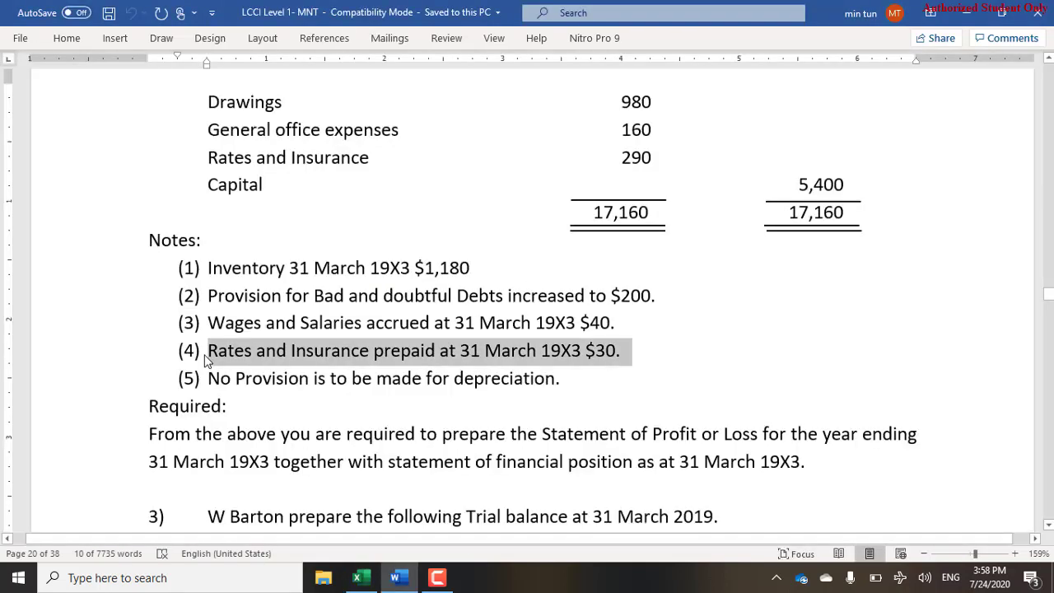
key(alt+Tab)
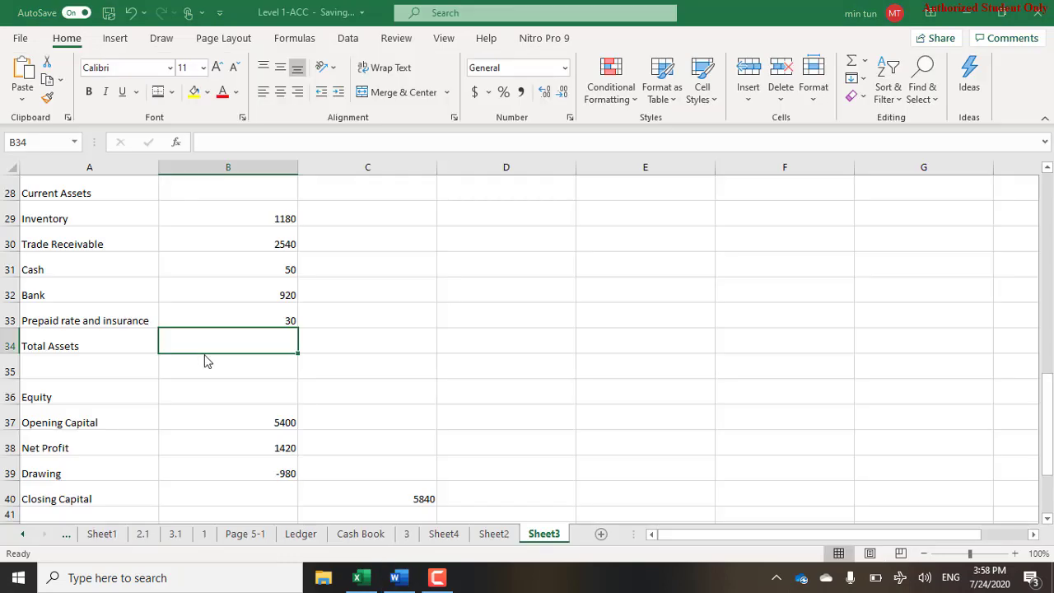
key(Up)
key(Right)
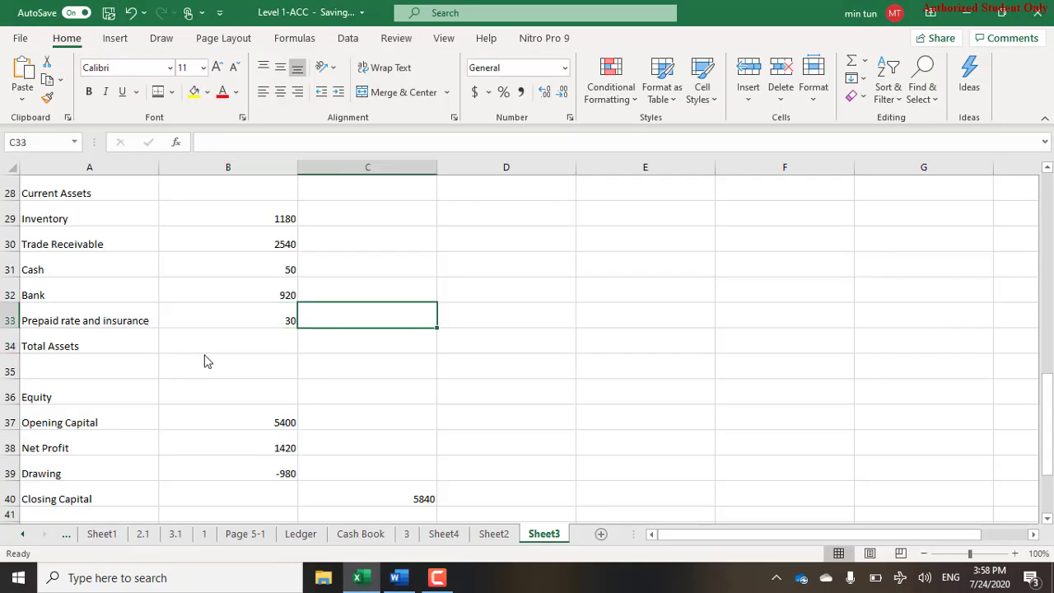
key(alt+equal)
key(shift+Up)
key(shift+Up)
key(shift+Up)
key(shift+Up)
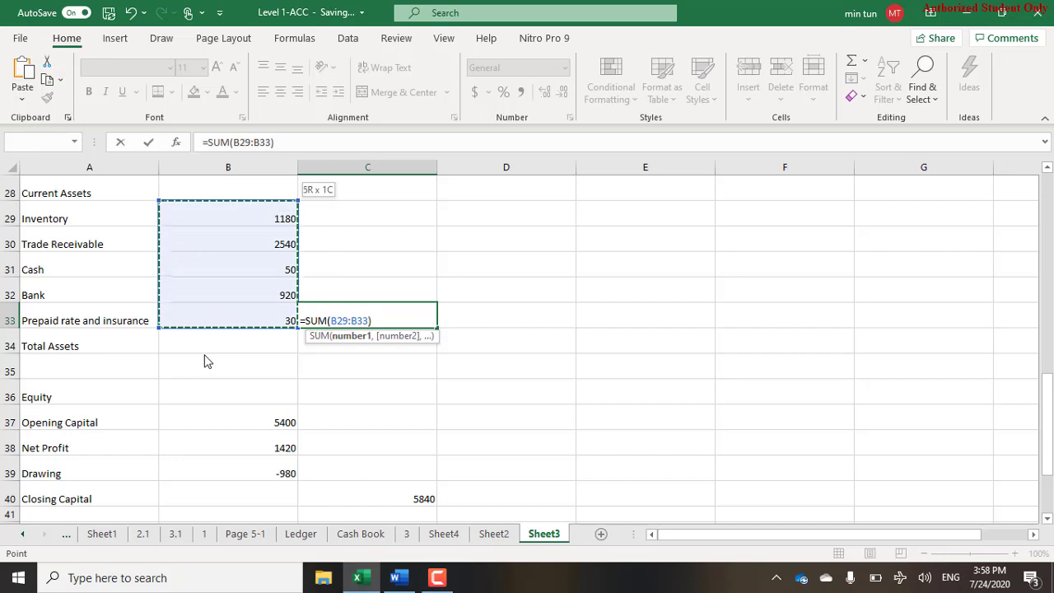
key(Return)
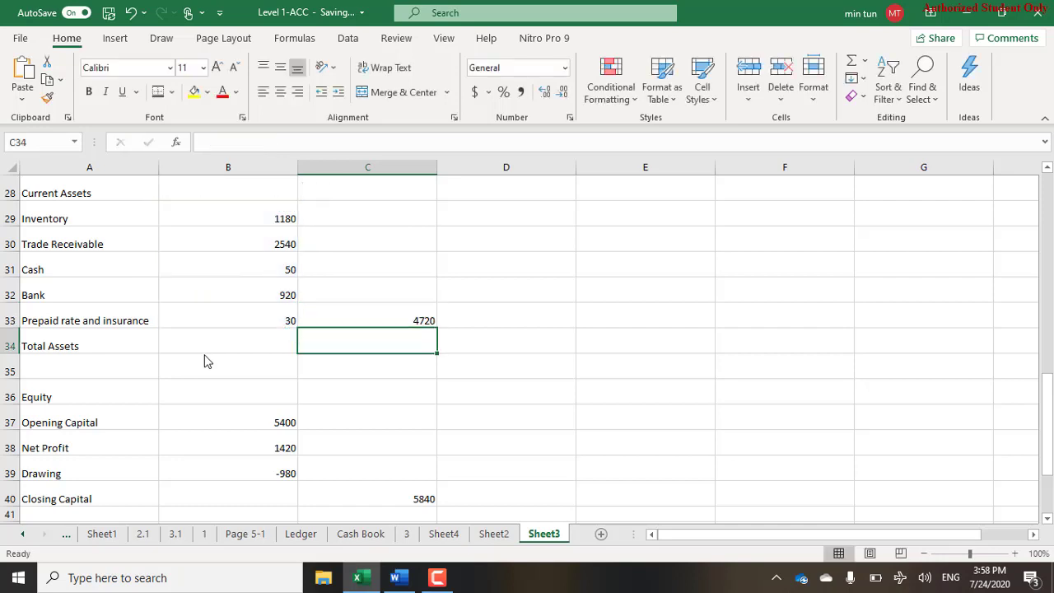
Calculate Total Assets in C34 as =C33+C26 and give the cell a top and double bottom border.
text(=)
key(Up)
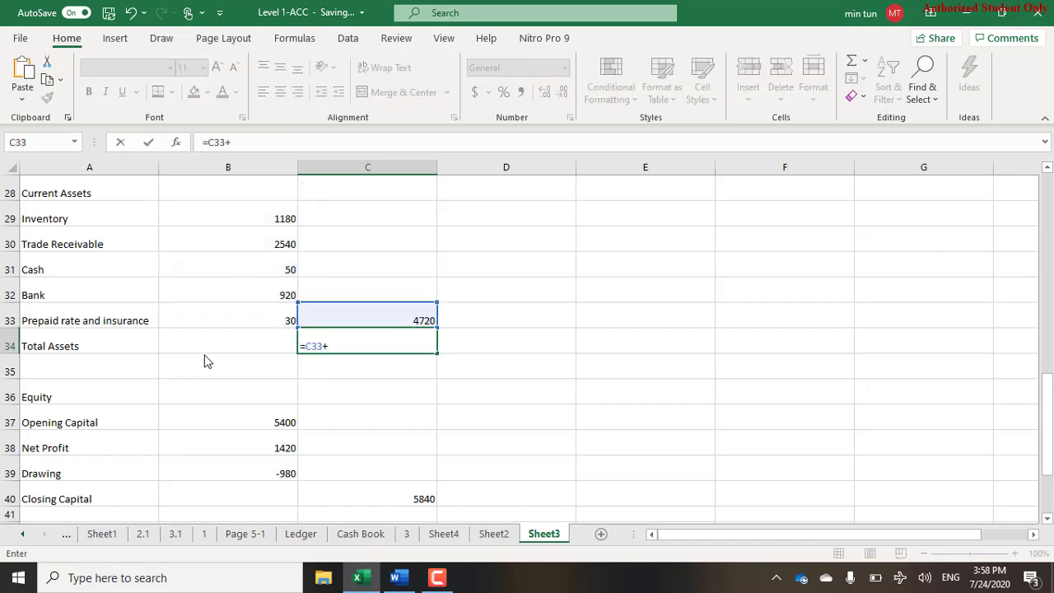
text(+)
scroll(204, 361, up, 2)
key(Up)
key(Up)
key(Up)
key(Up)
key(Up)
key(Up)
key(Up)
key(Up)
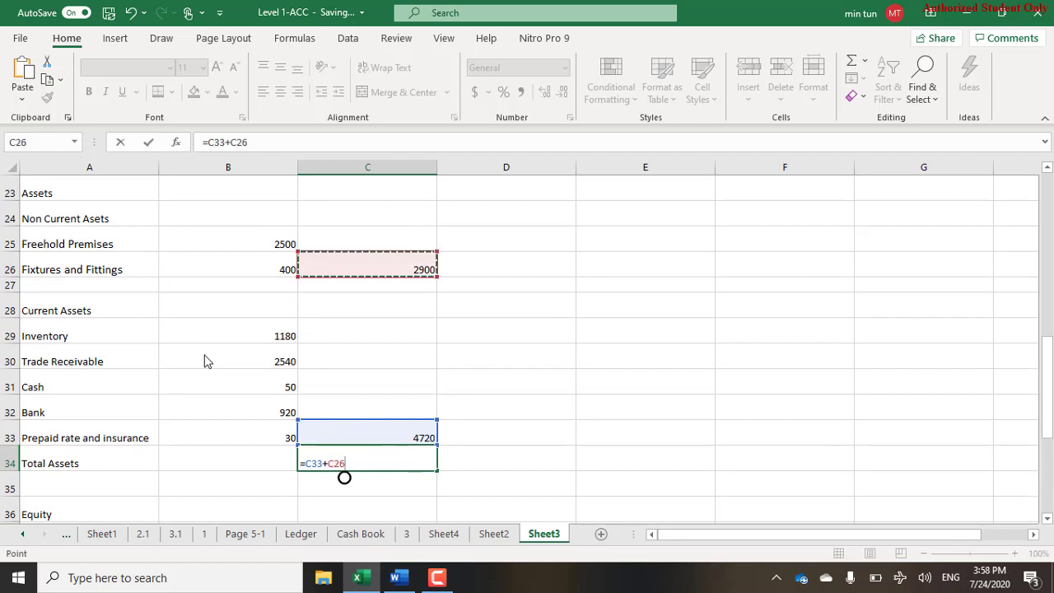
key(Return)
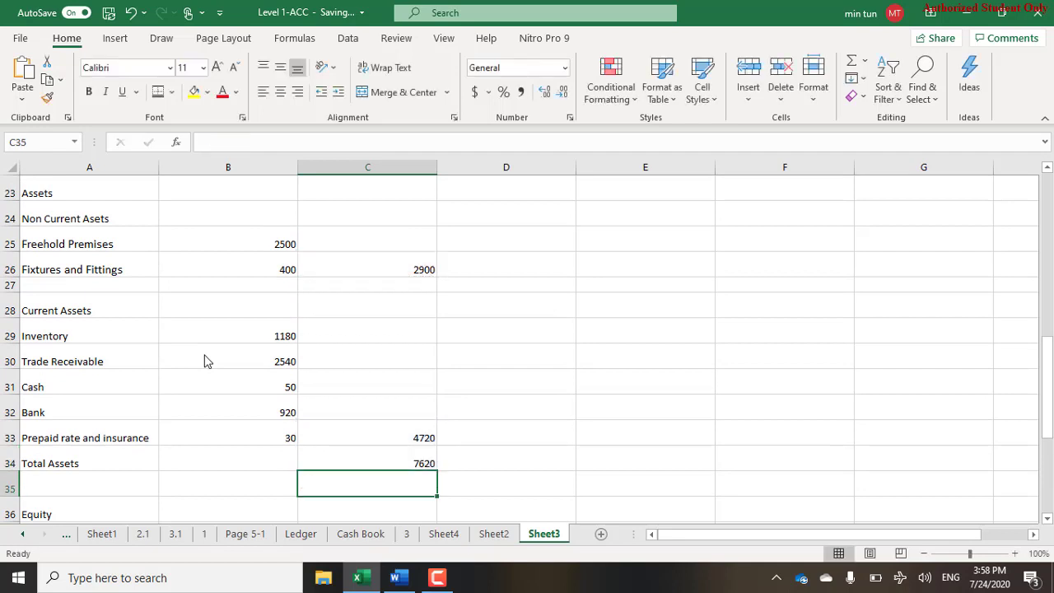
key(Up)
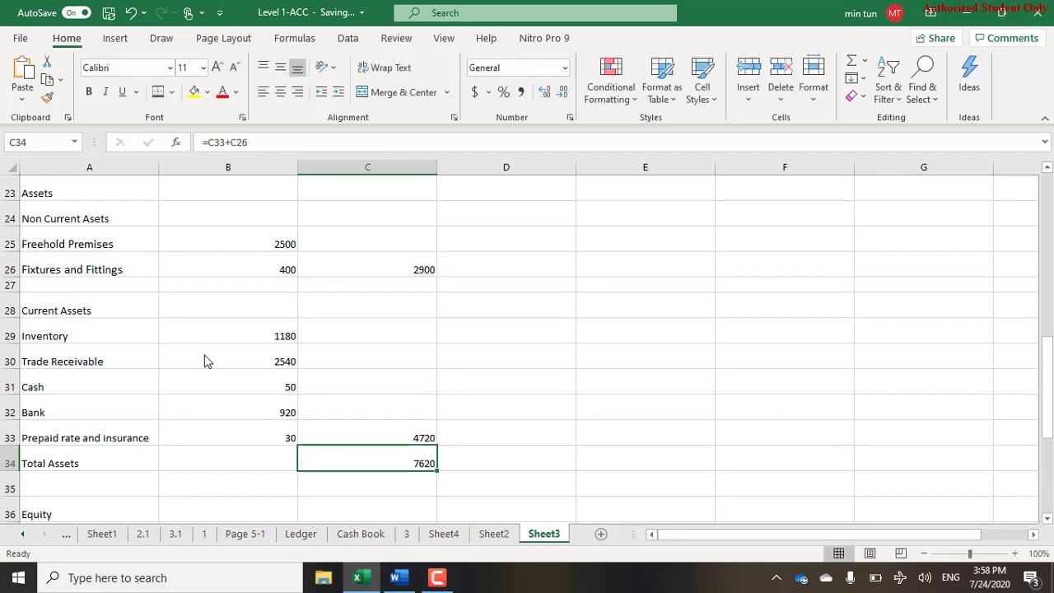
click(157, 95)
Add a bottom border to the Fixtures and Fittings, Prepaid rate and insurance, and Drawing amounts in B26, B33 and B39.
click(240, 266)
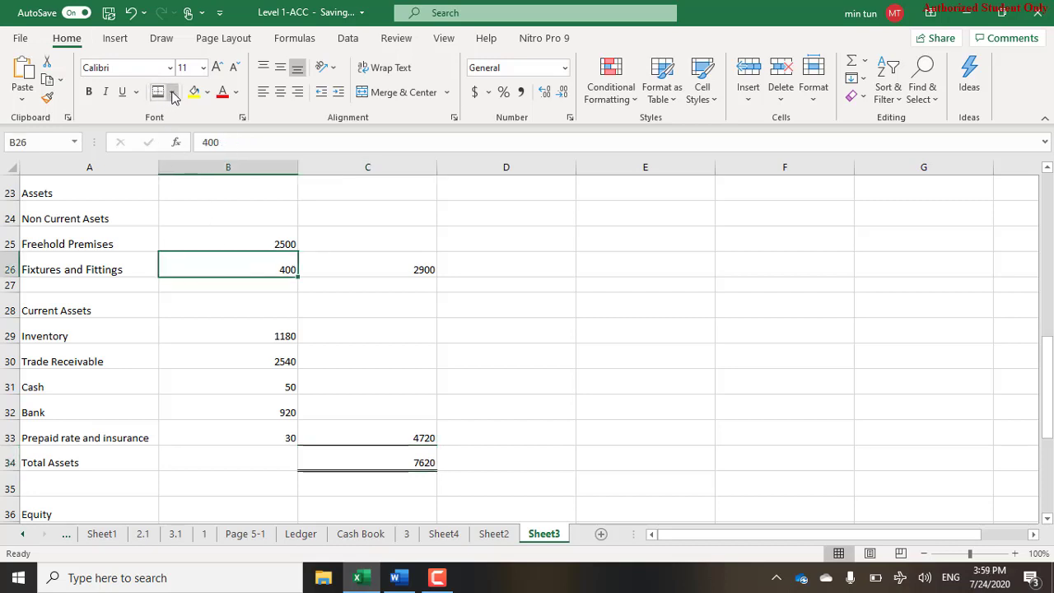
click(172, 92)
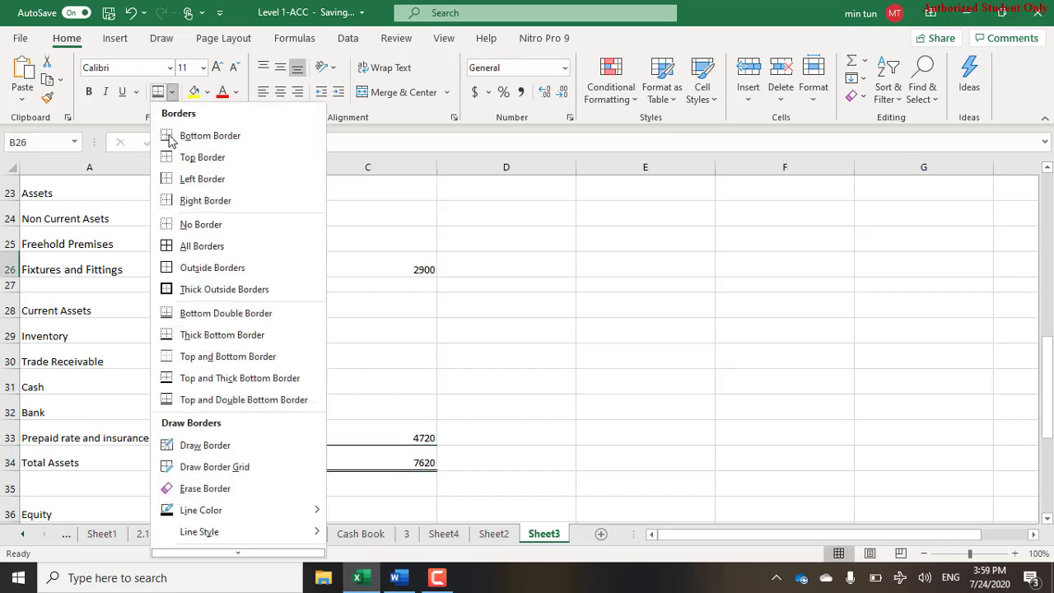
click(216, 144)
click(252, 428)
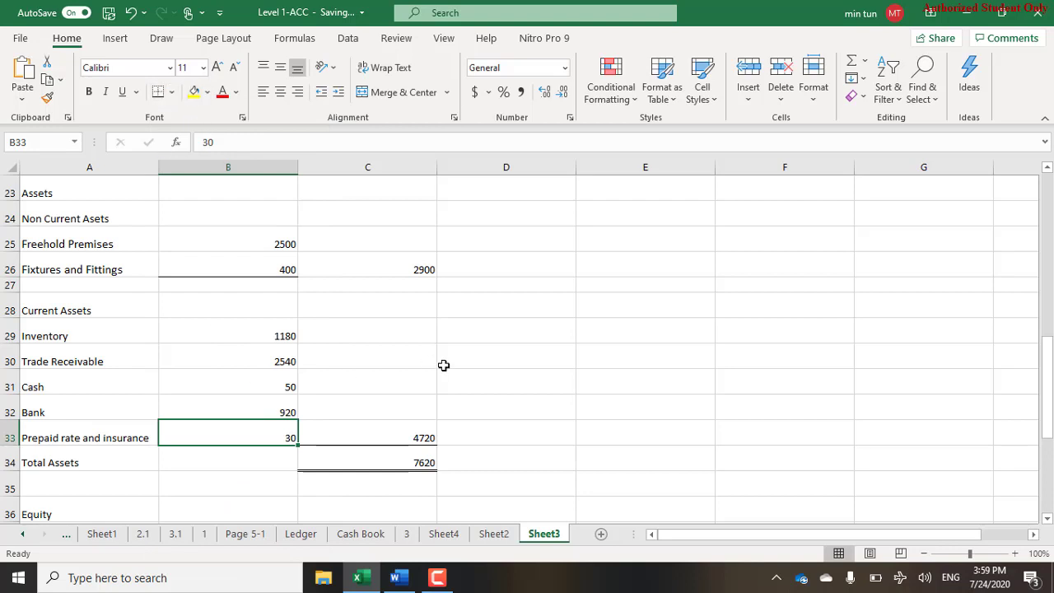
scroll(443, 364, down, 3)
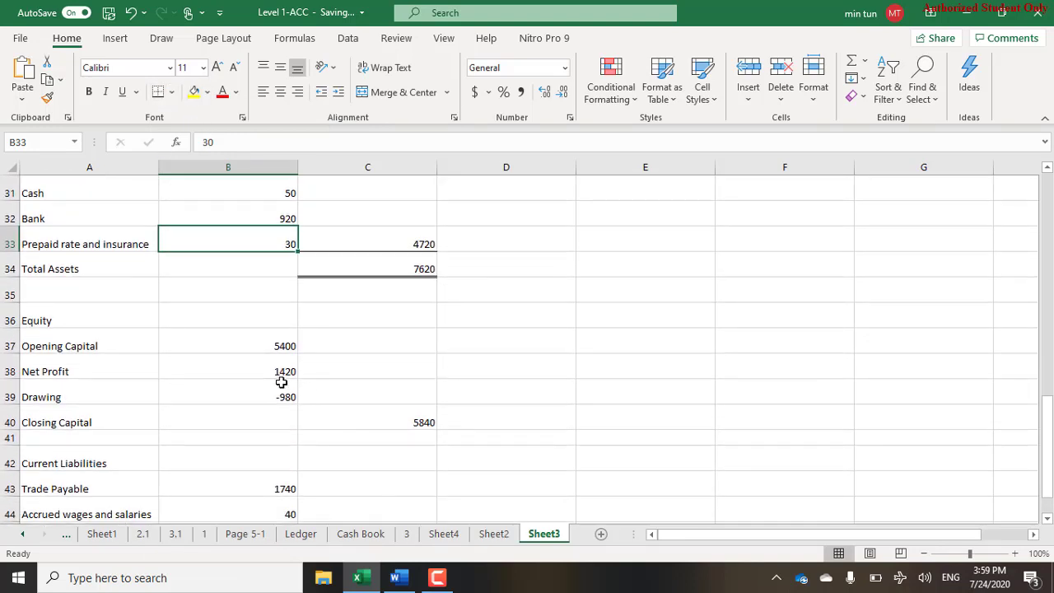
click(278, 391)
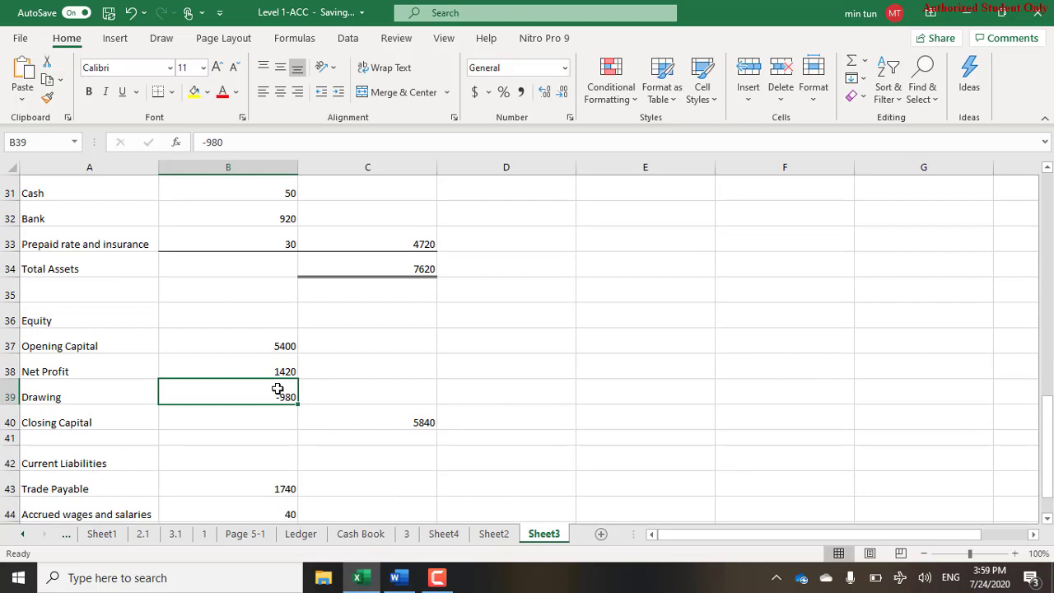
click(158, 95)
Total the current liabilities in C44 with =SUM(B43:B44) and add a bottom border to B44.
scroll(158, 95, down, 2)
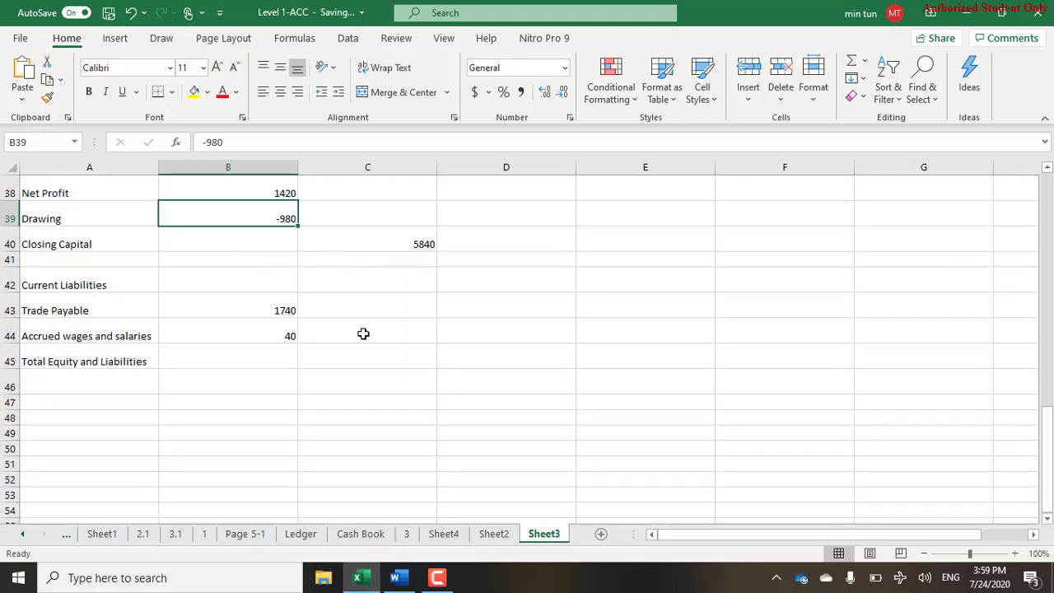
click(363, 333)
text(=SUM()
key(Left)
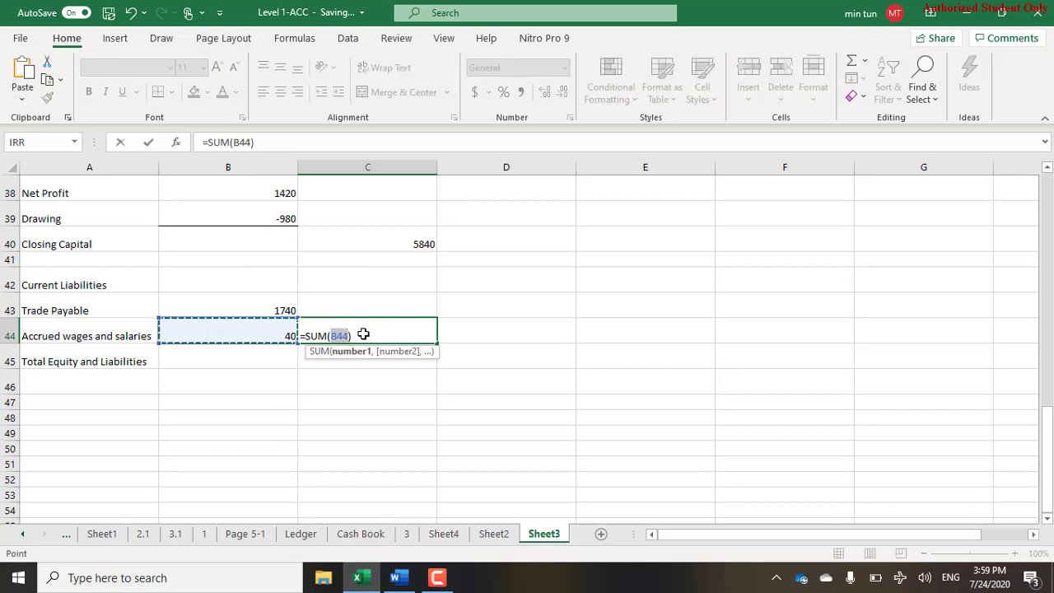
key(shift+Up)
key(Return)
key(Up)
key(Left)
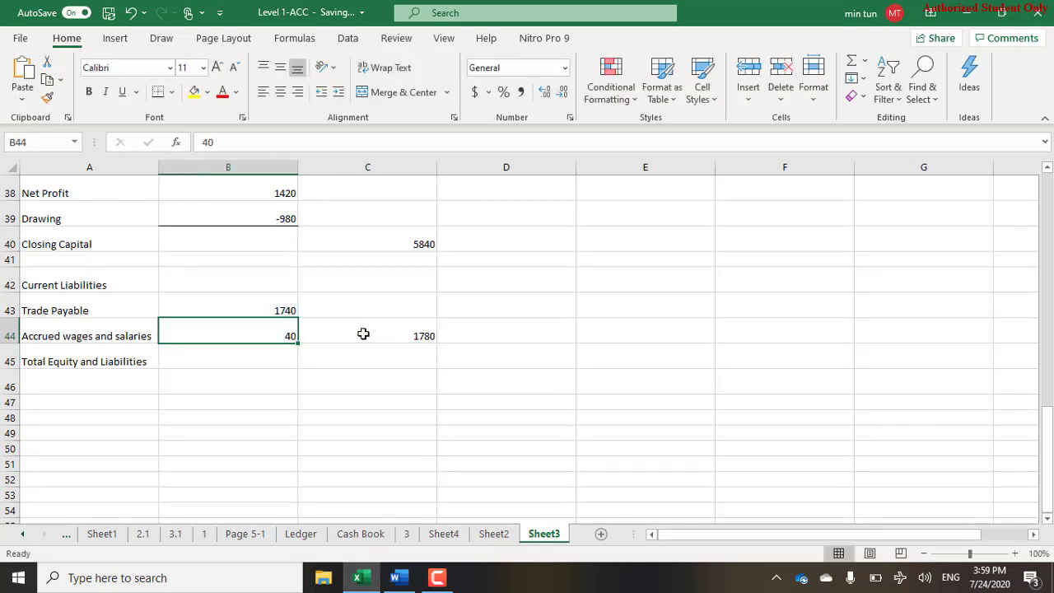
click(159, 95)
Give C45 a top and double bottom border and calculate Total Equity and Liabilities there as =C44+C40.
click(399, 357)
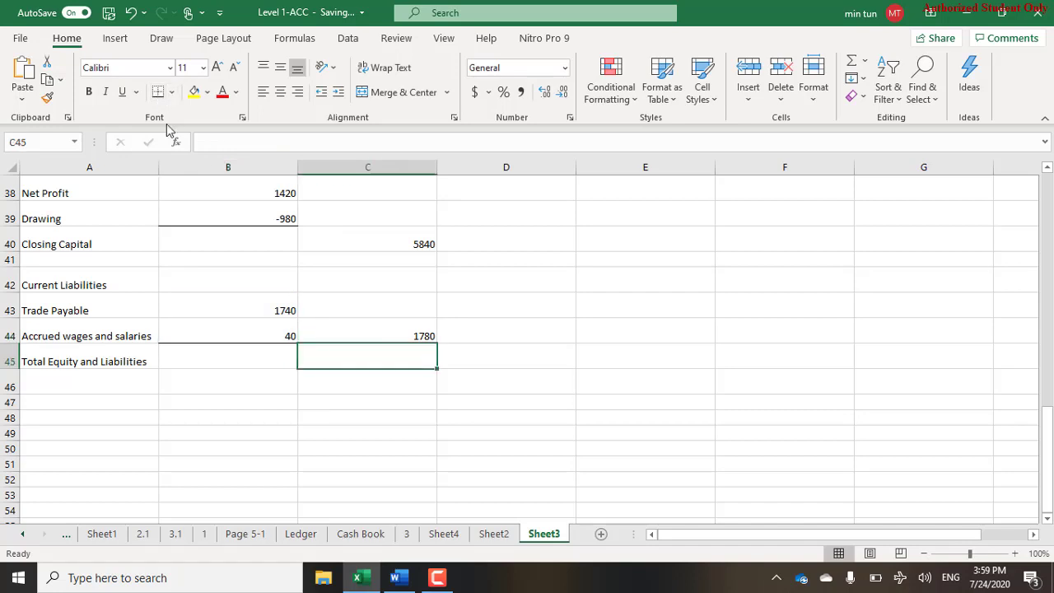
click(173, 92)
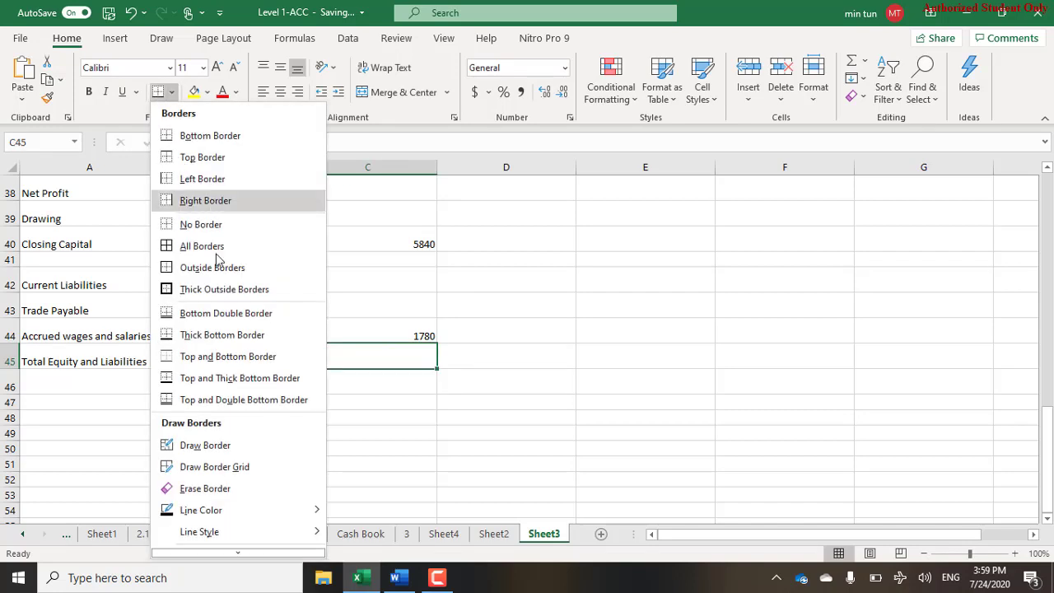
click(222, 399)
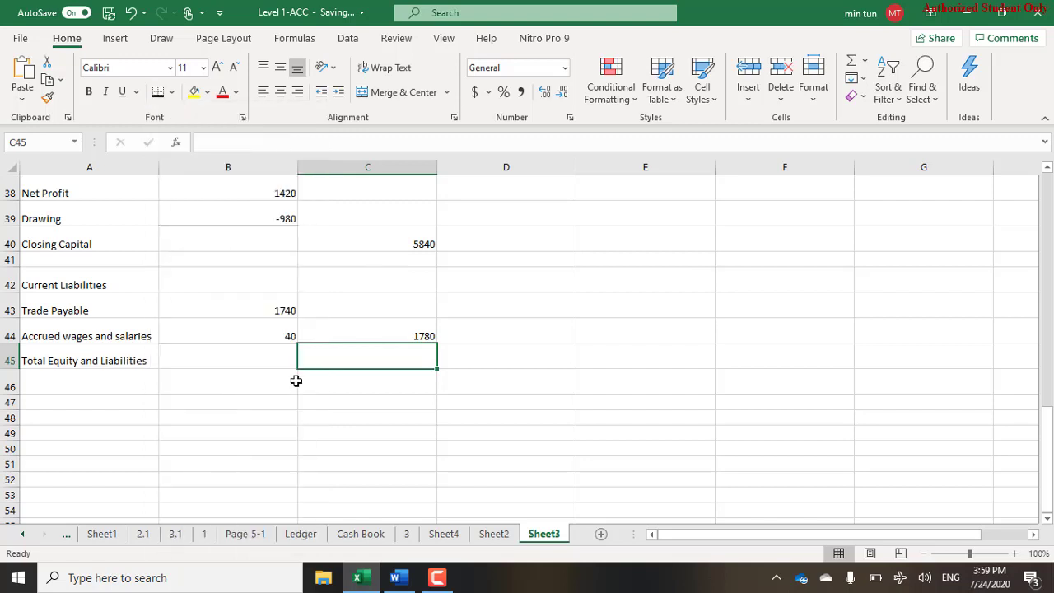
text(=)
key(Up)
text(+)
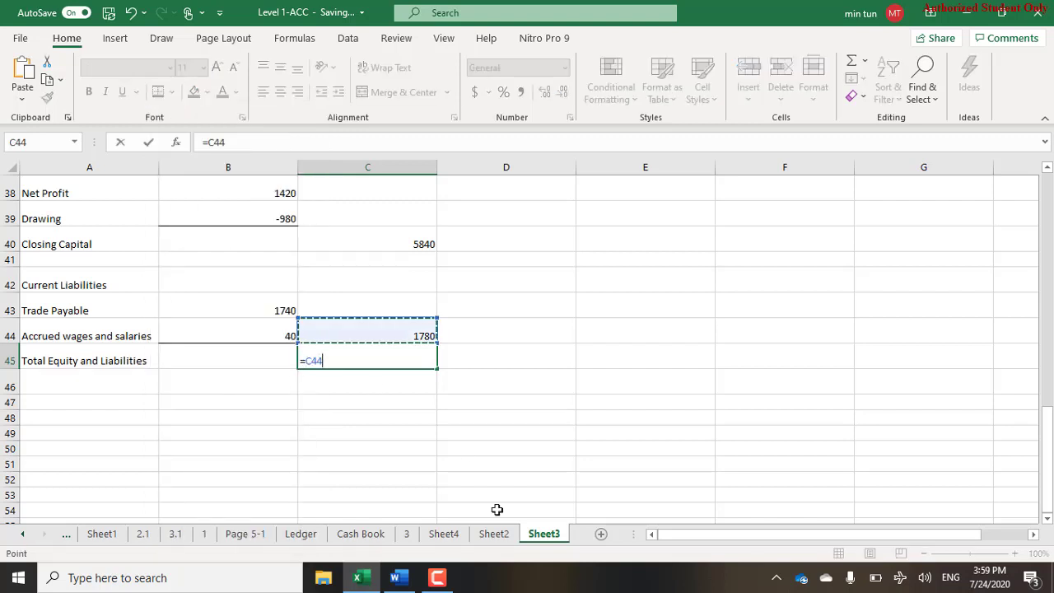
click(382, 233)
key(Return)
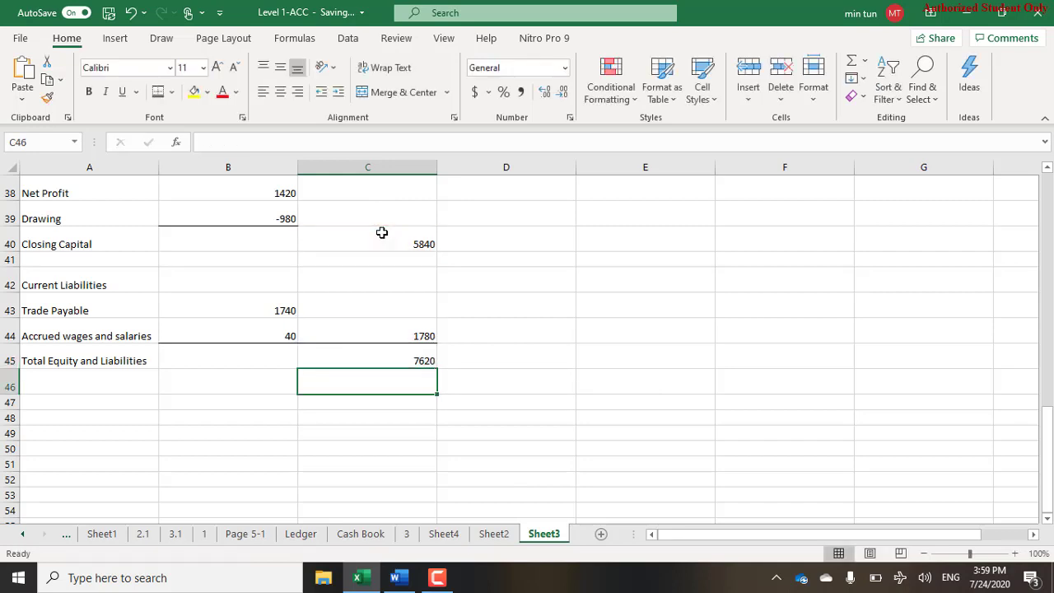
key(Up)
click(758, 294)
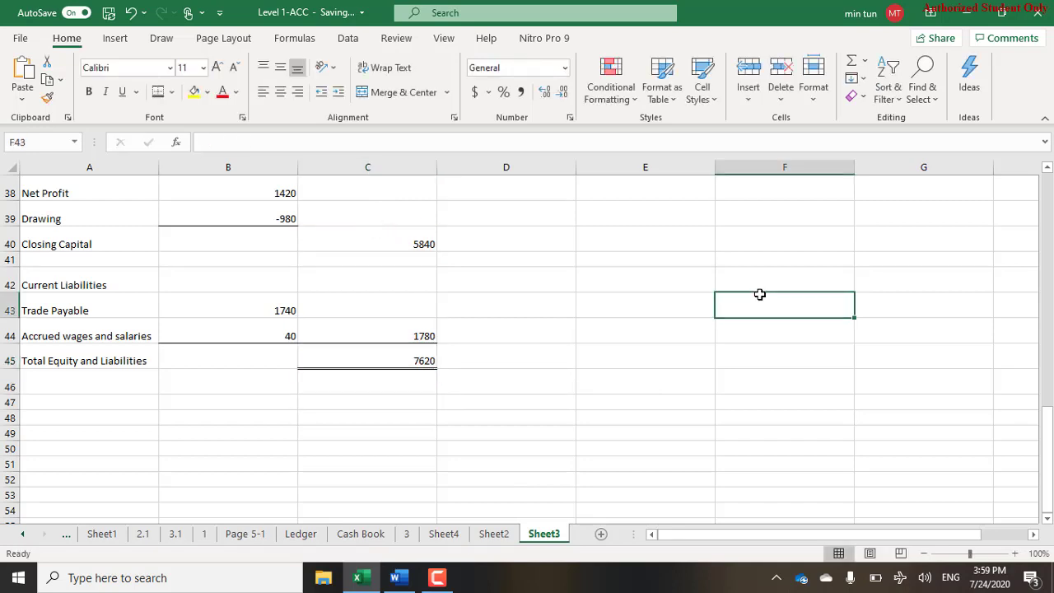
Review the assets, equity and liabilities sections in Excel and look over question 3's trial balance in Word.
scroll(759, 294, up, 3)
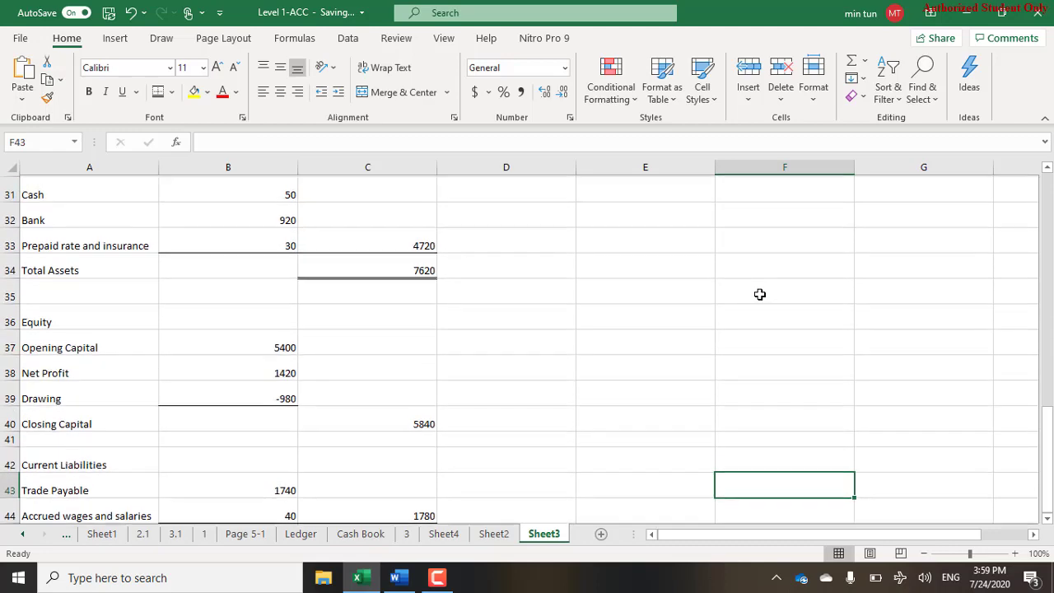
scroll(759, 294, down, 1)
scroll(759, 294, down, 1)
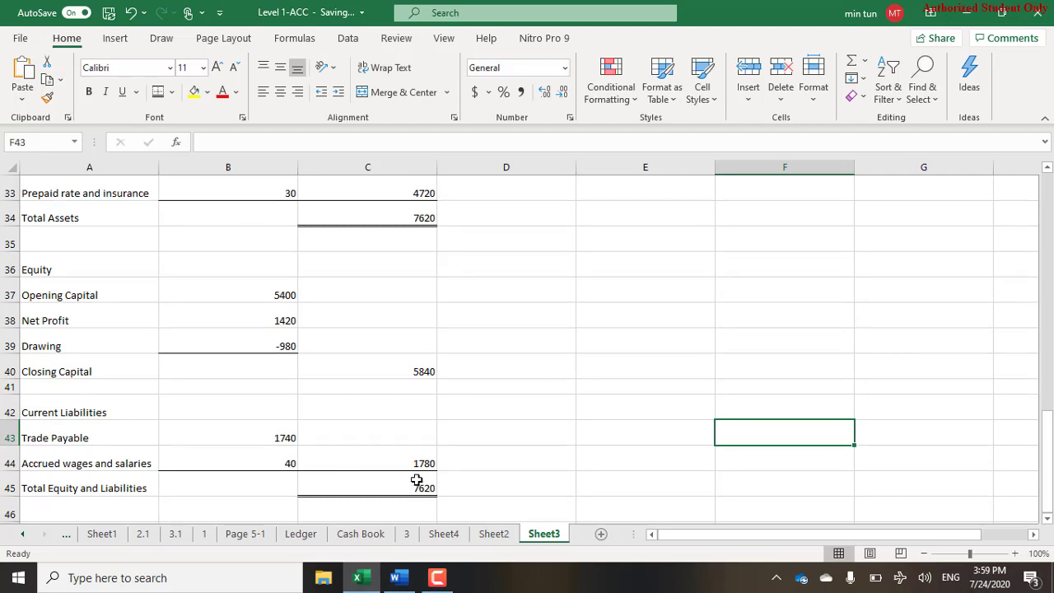
click(395, 579)
scroll(532, 300, down, 3)
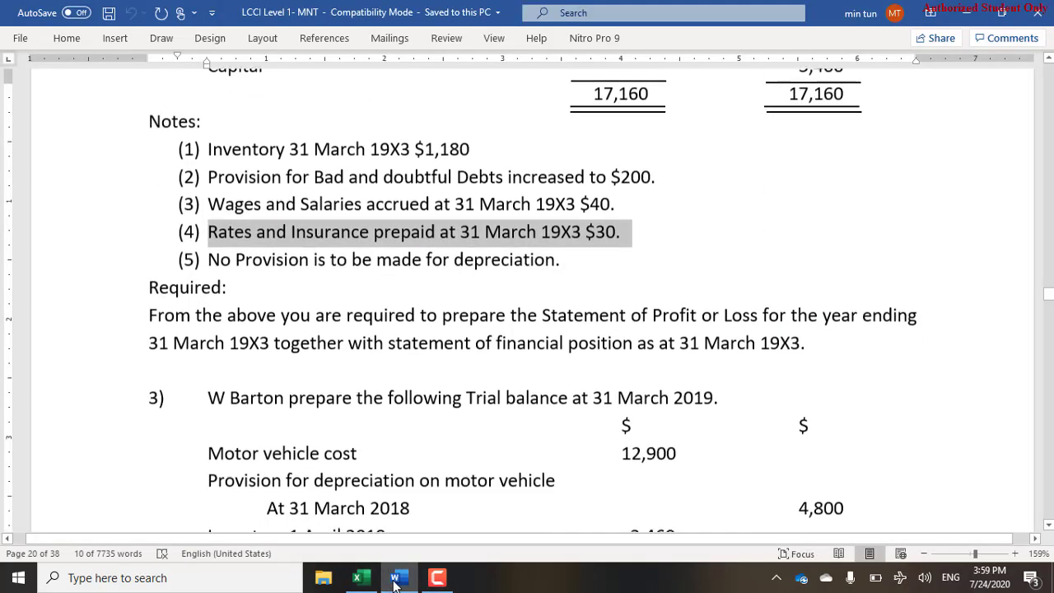
scroll(532, 300, down, 3)
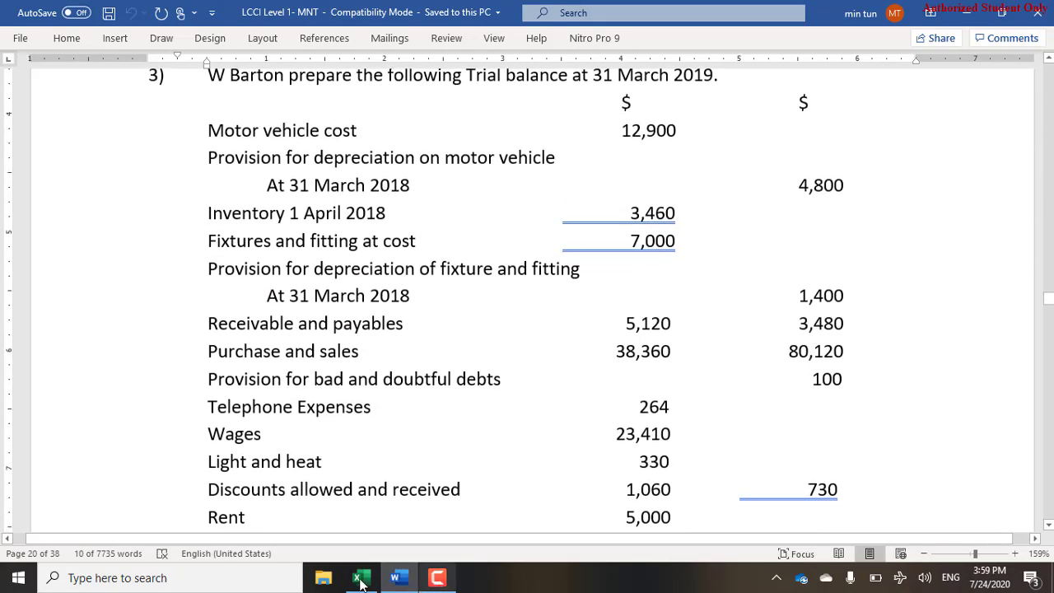
click(360, 579)
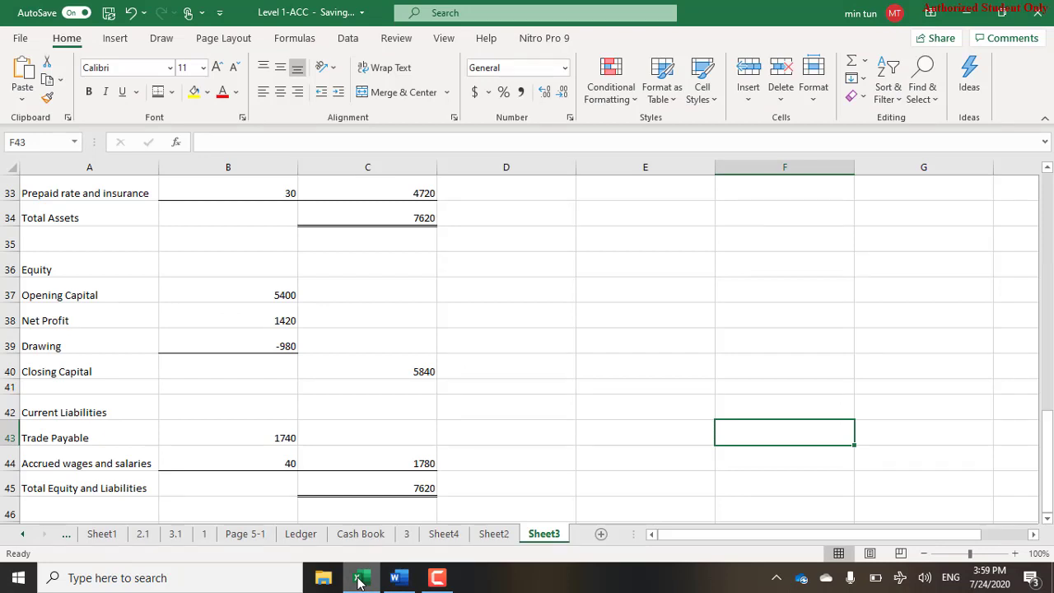
click(437, 579)
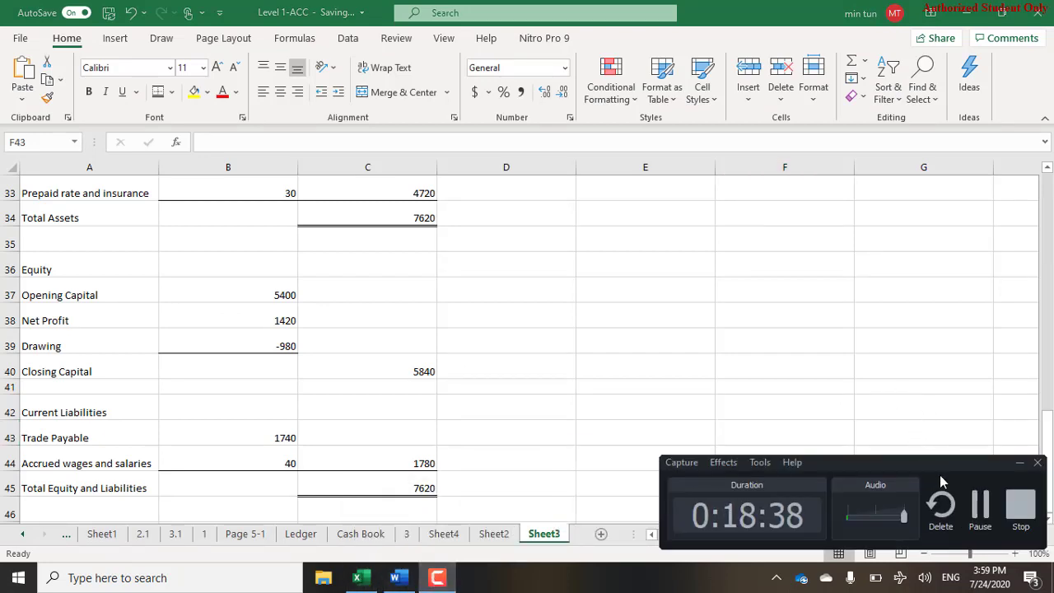